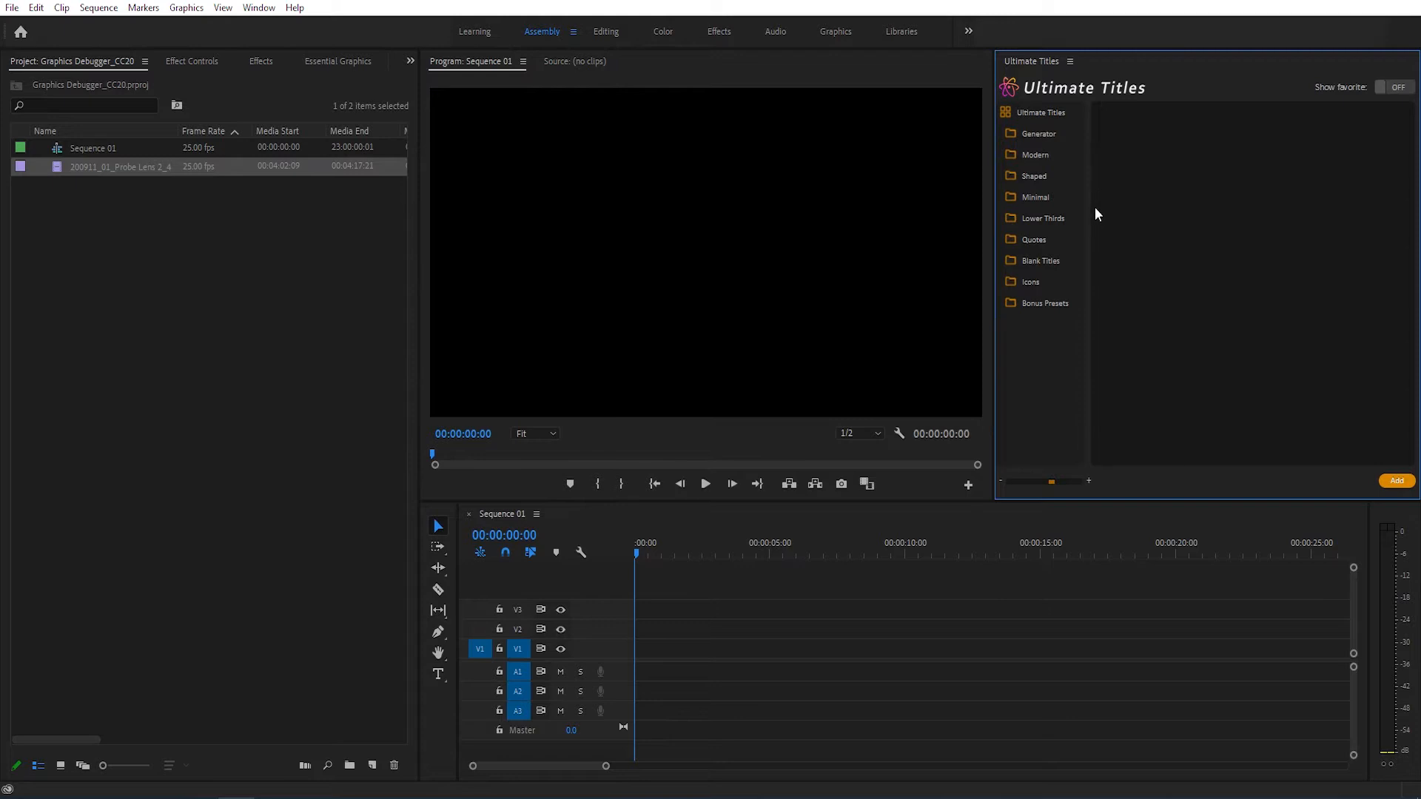
Step: Add the Blank Title 8 preset from the Blank Titles category to Sequence 01
left_click(1057, 264)
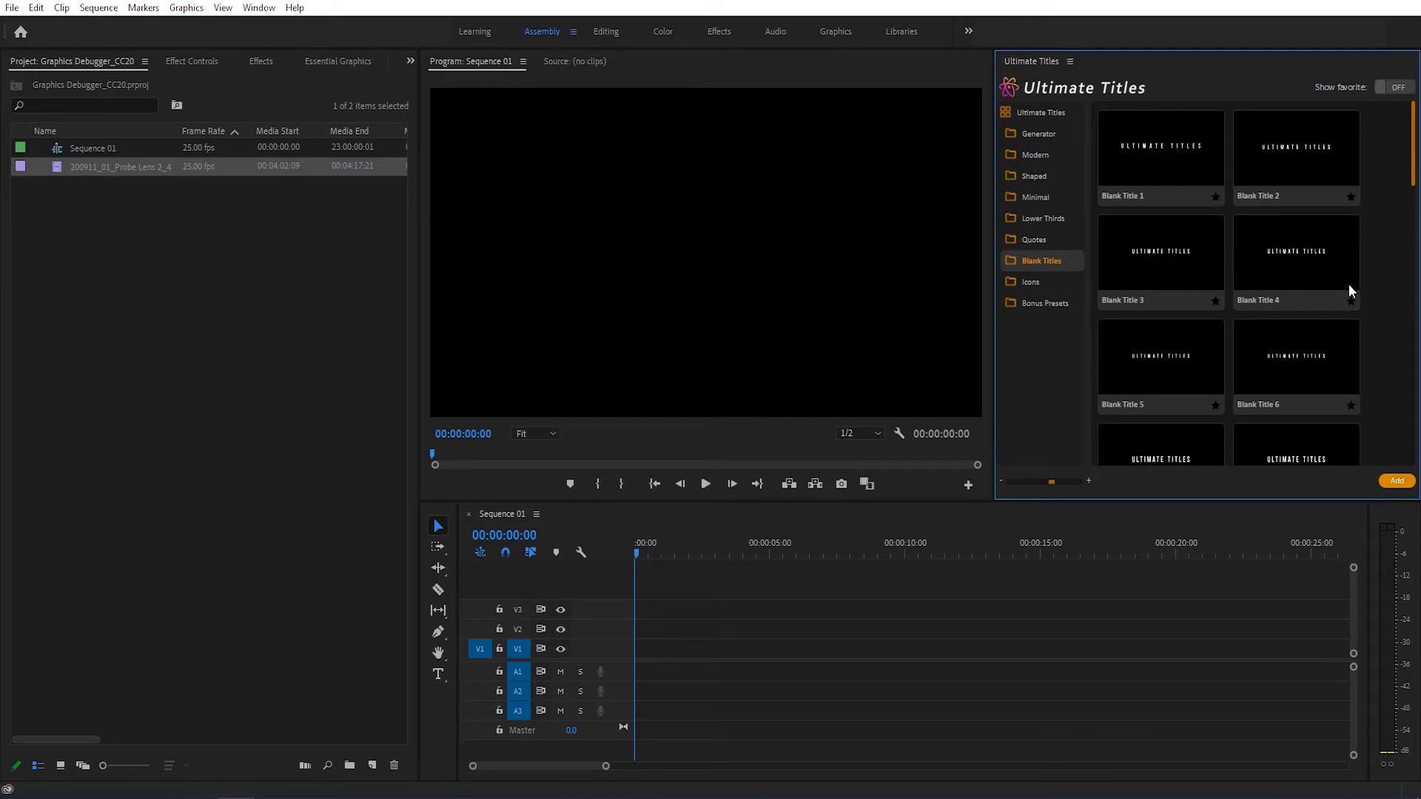
left_click_drag(1412, 184, 1412, 252)
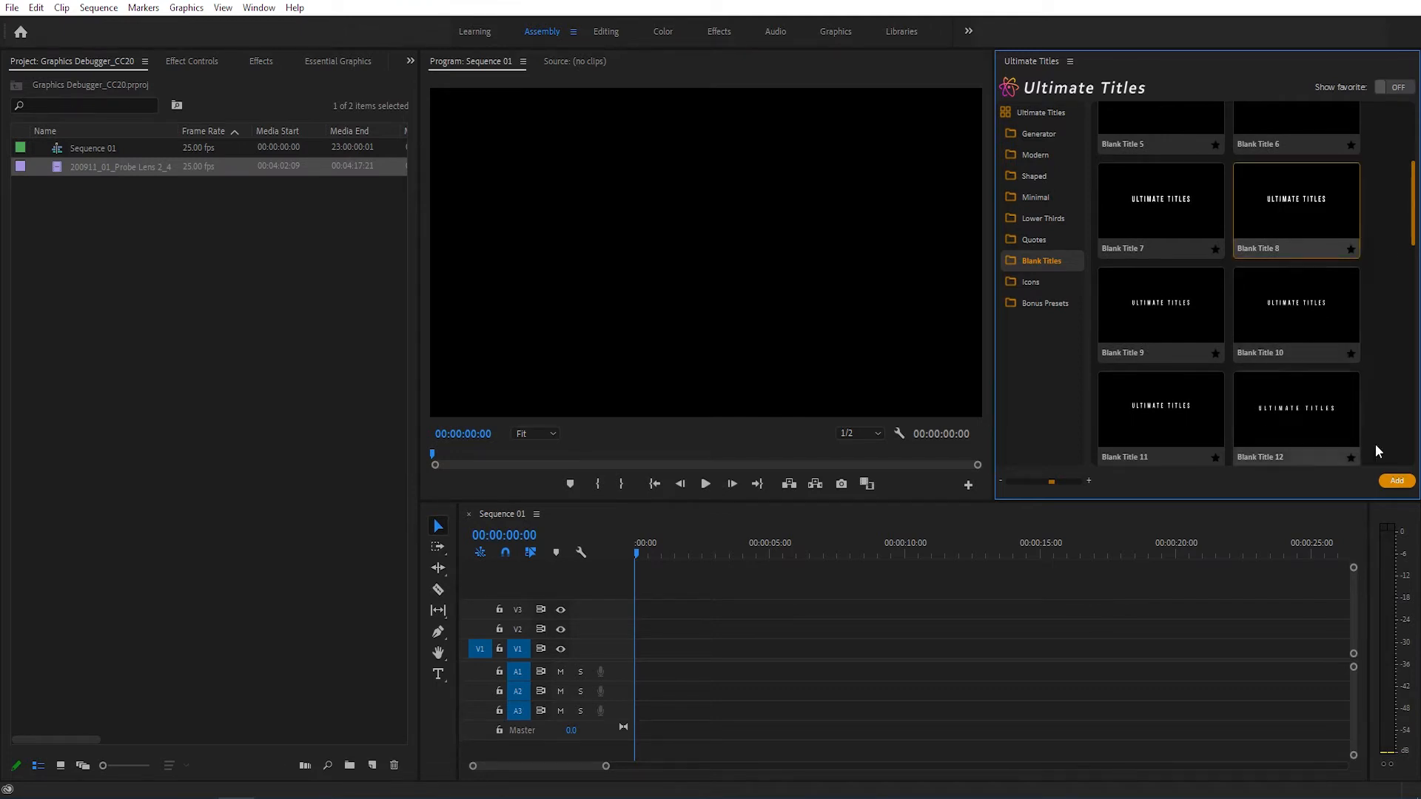
left_click(1396, 482)
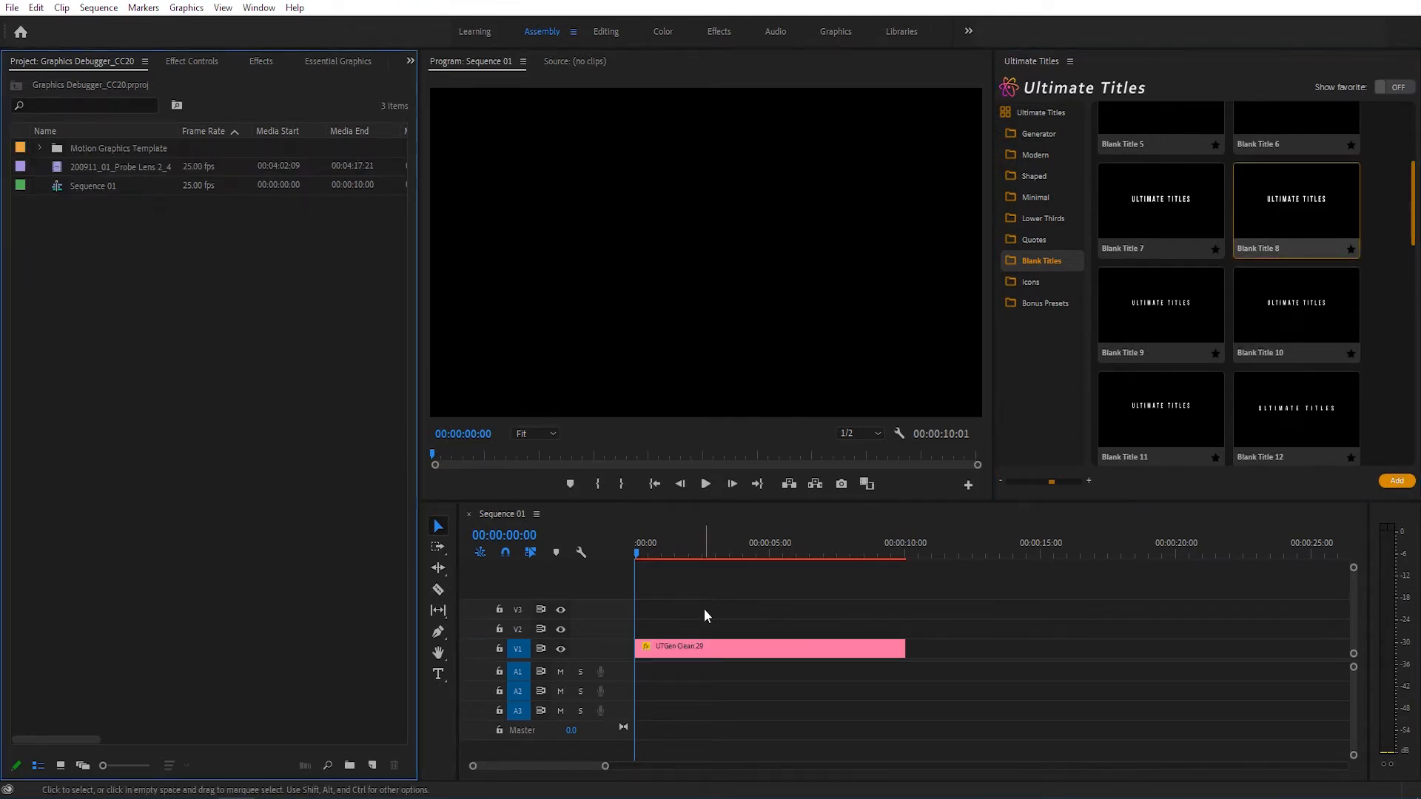
Step: Select the title clip on V1 and show its editable properties in Essential Graphics
left_click(704, 647)
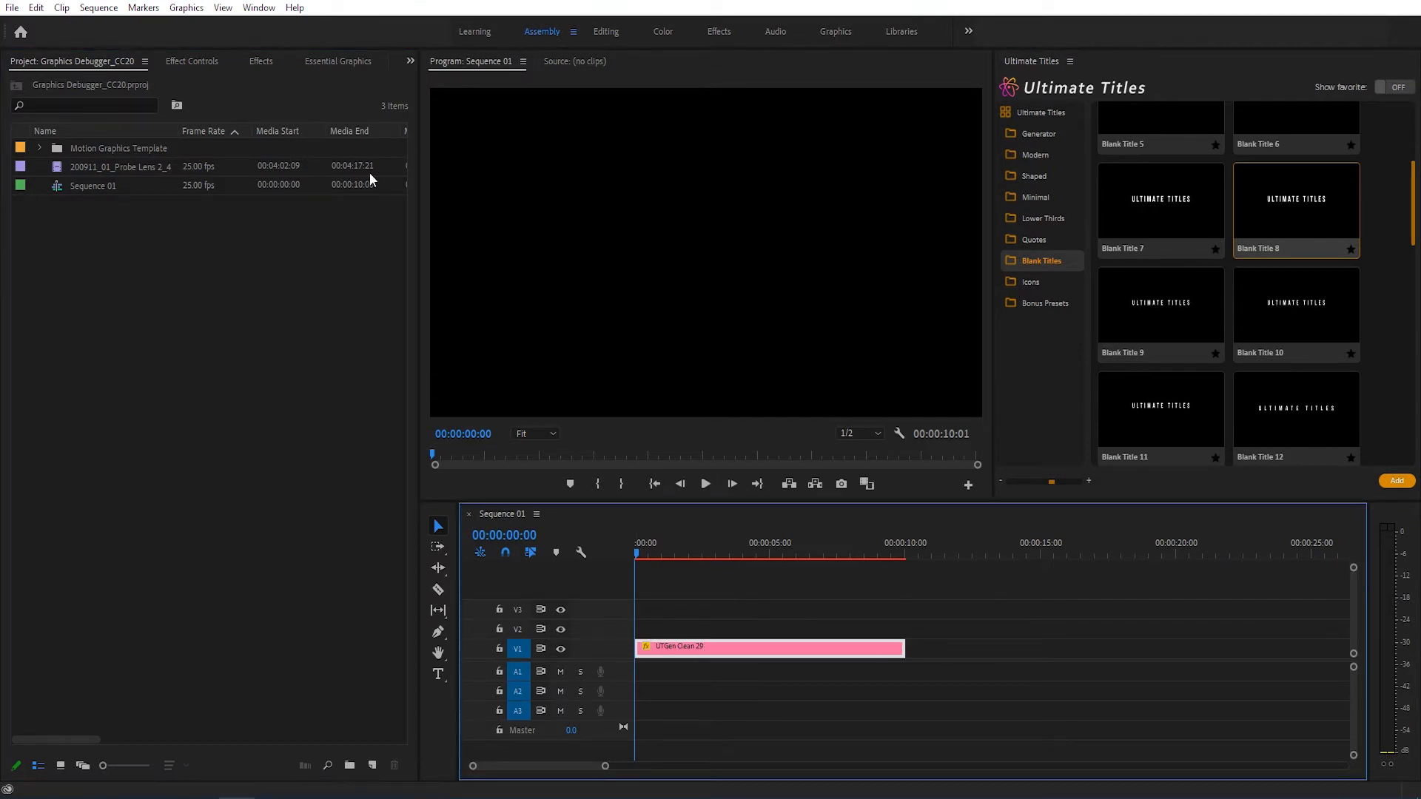
left_click(339, 67)
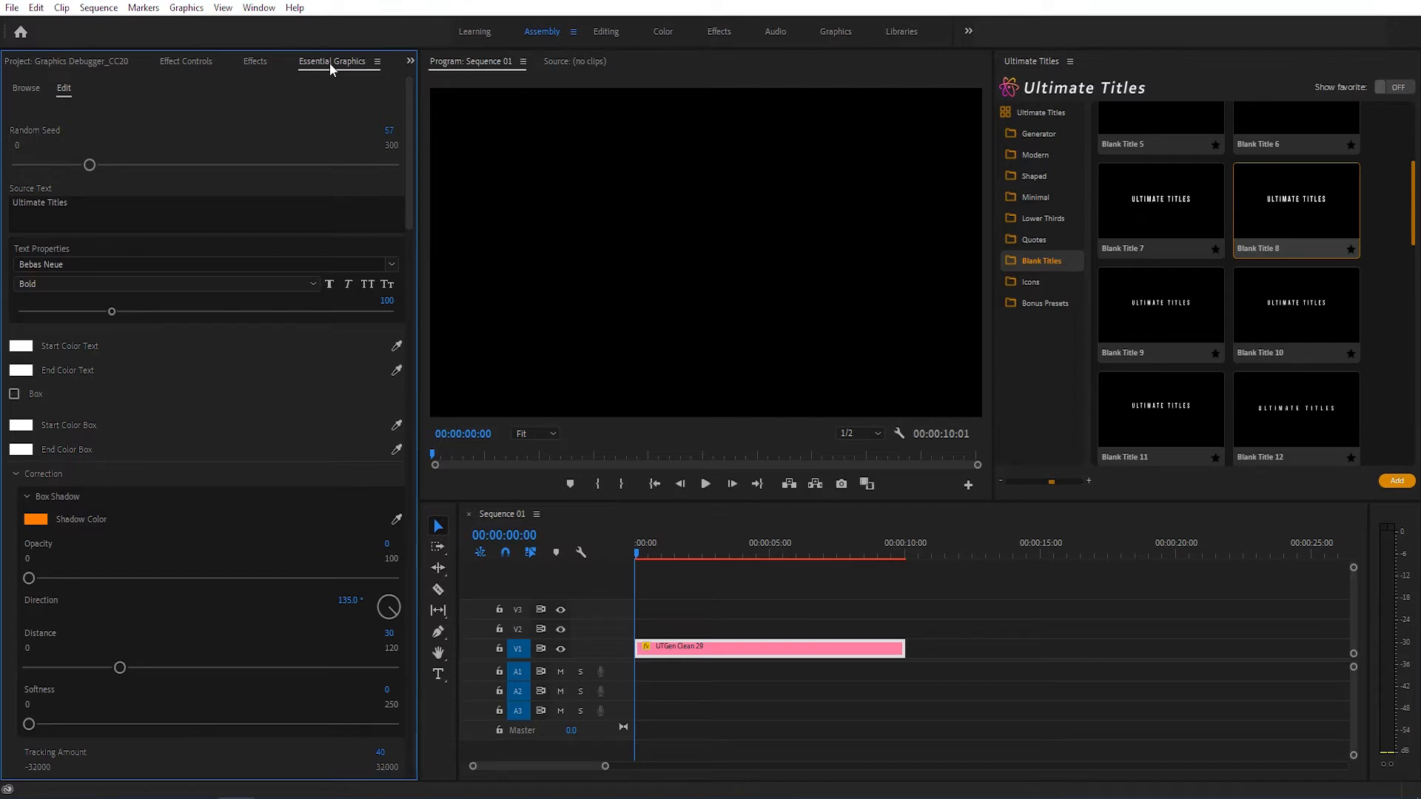
left_click(261, 9)
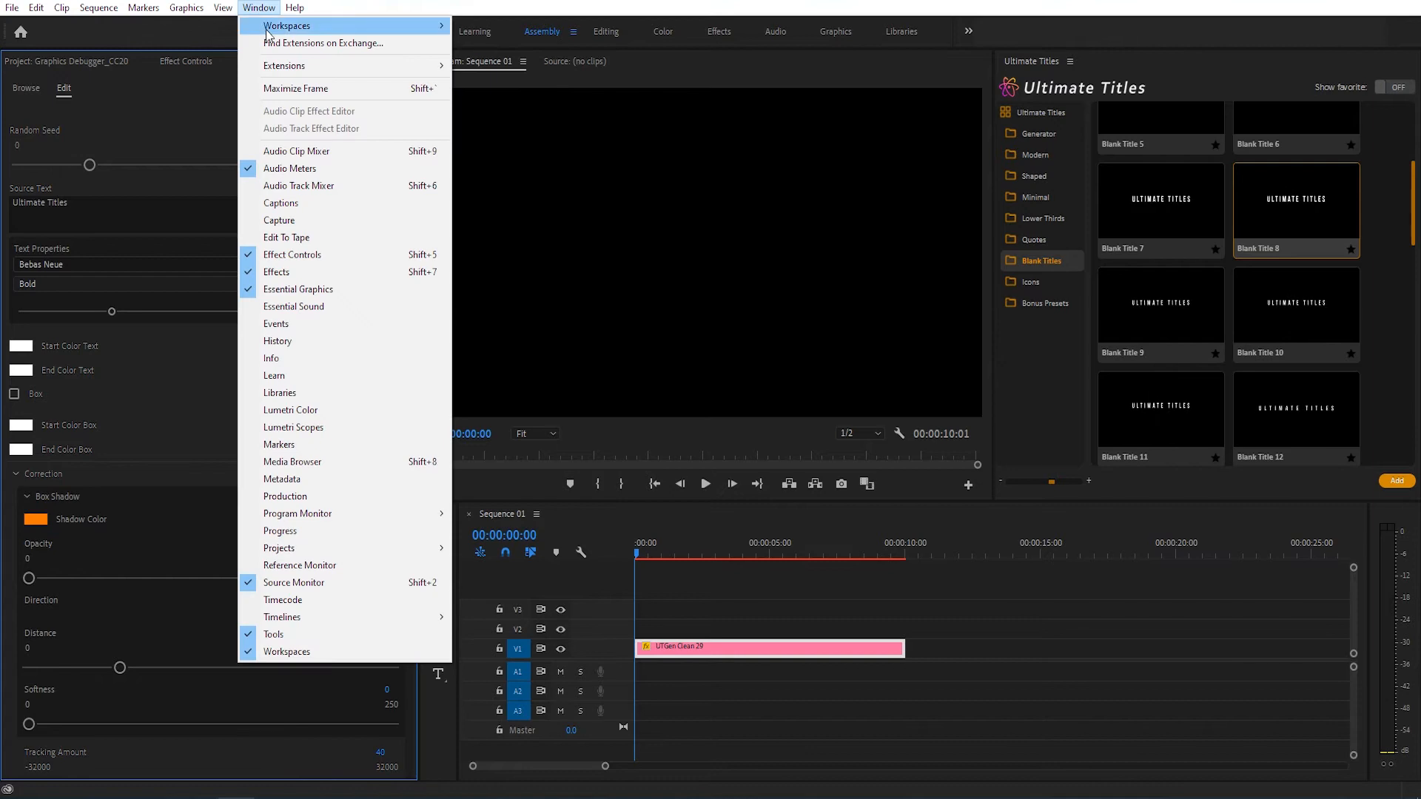
left_click(293, 290)
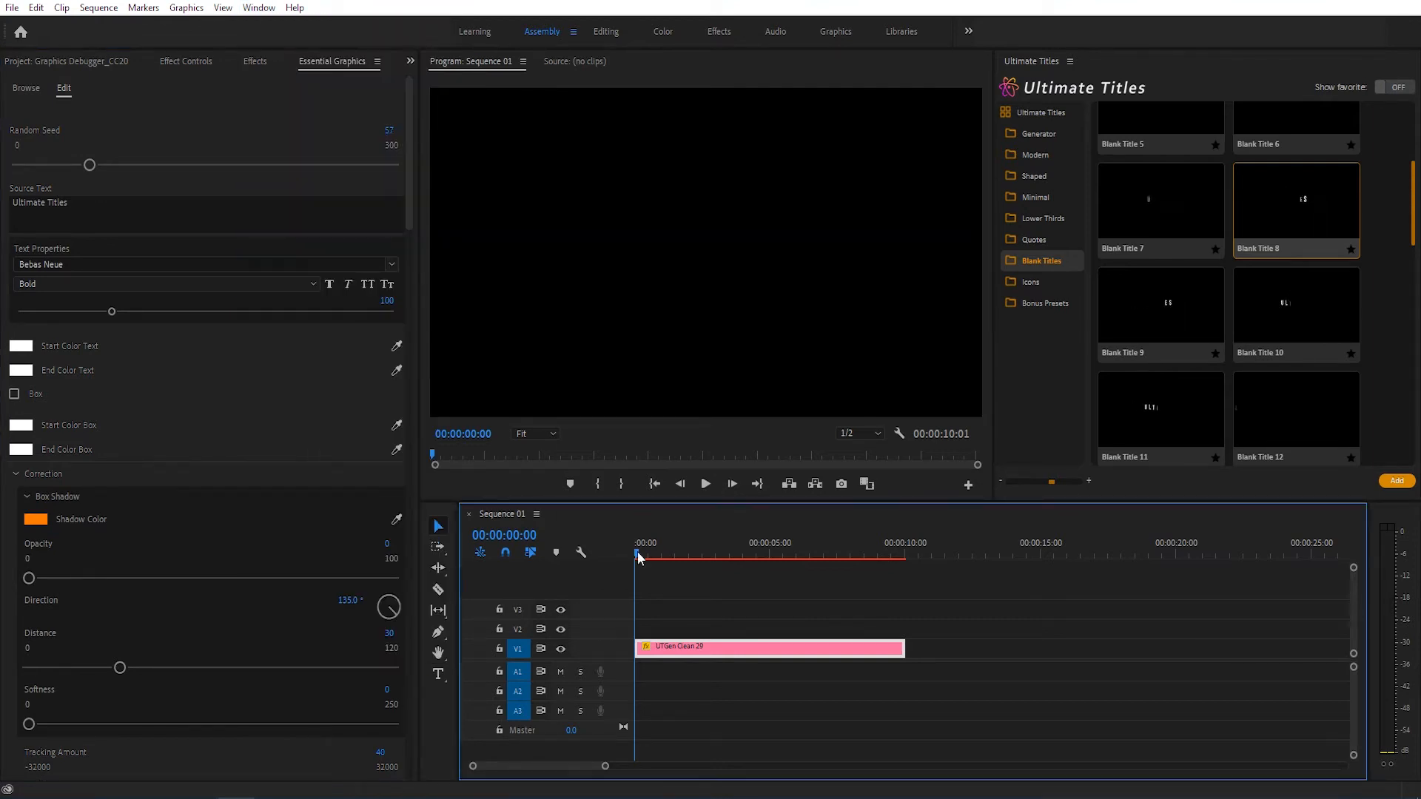
Step: Collapse the Ultimate Titles category list, play the title animation from the start, and return the playhead to the beginning
left_click(1036, 112)
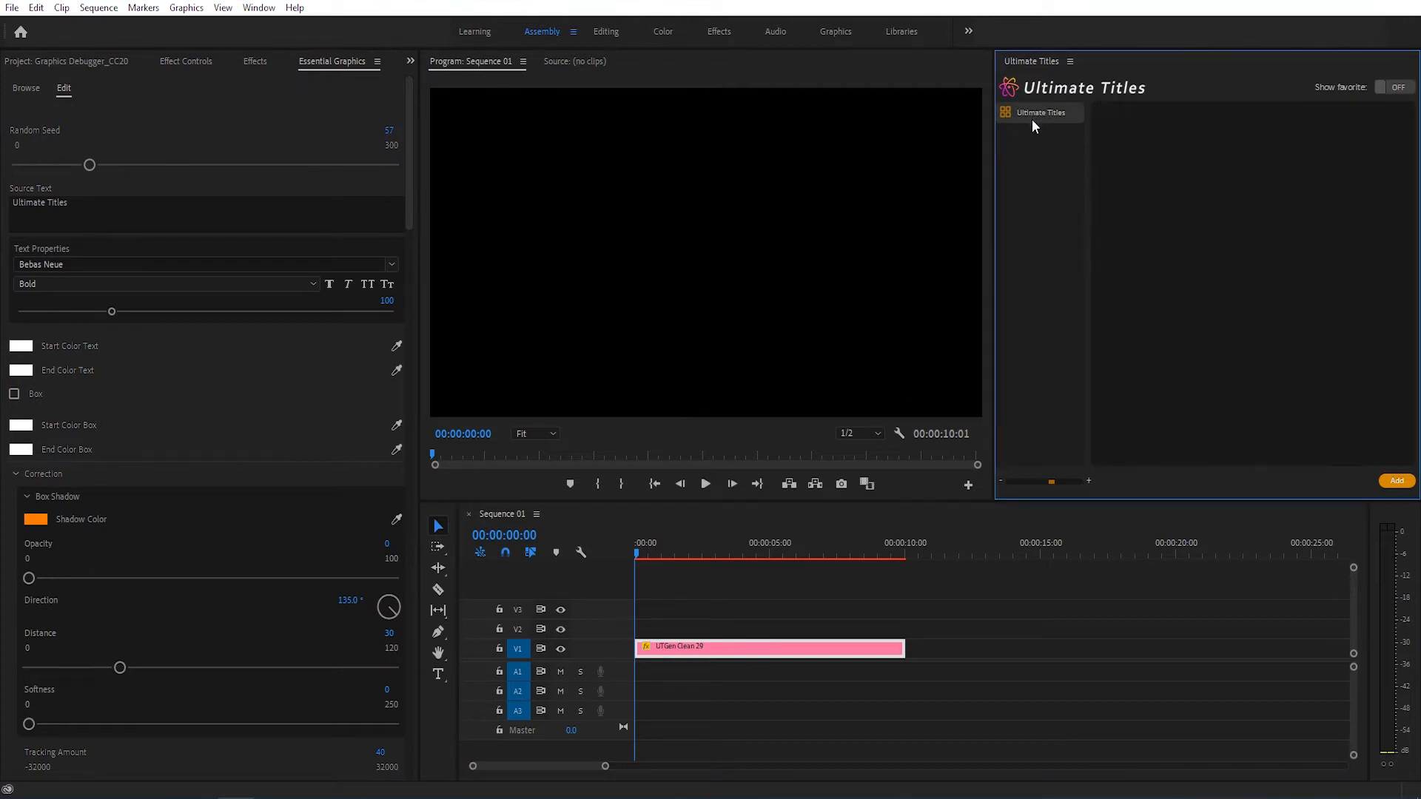
left_click(636, 552)
key("space")
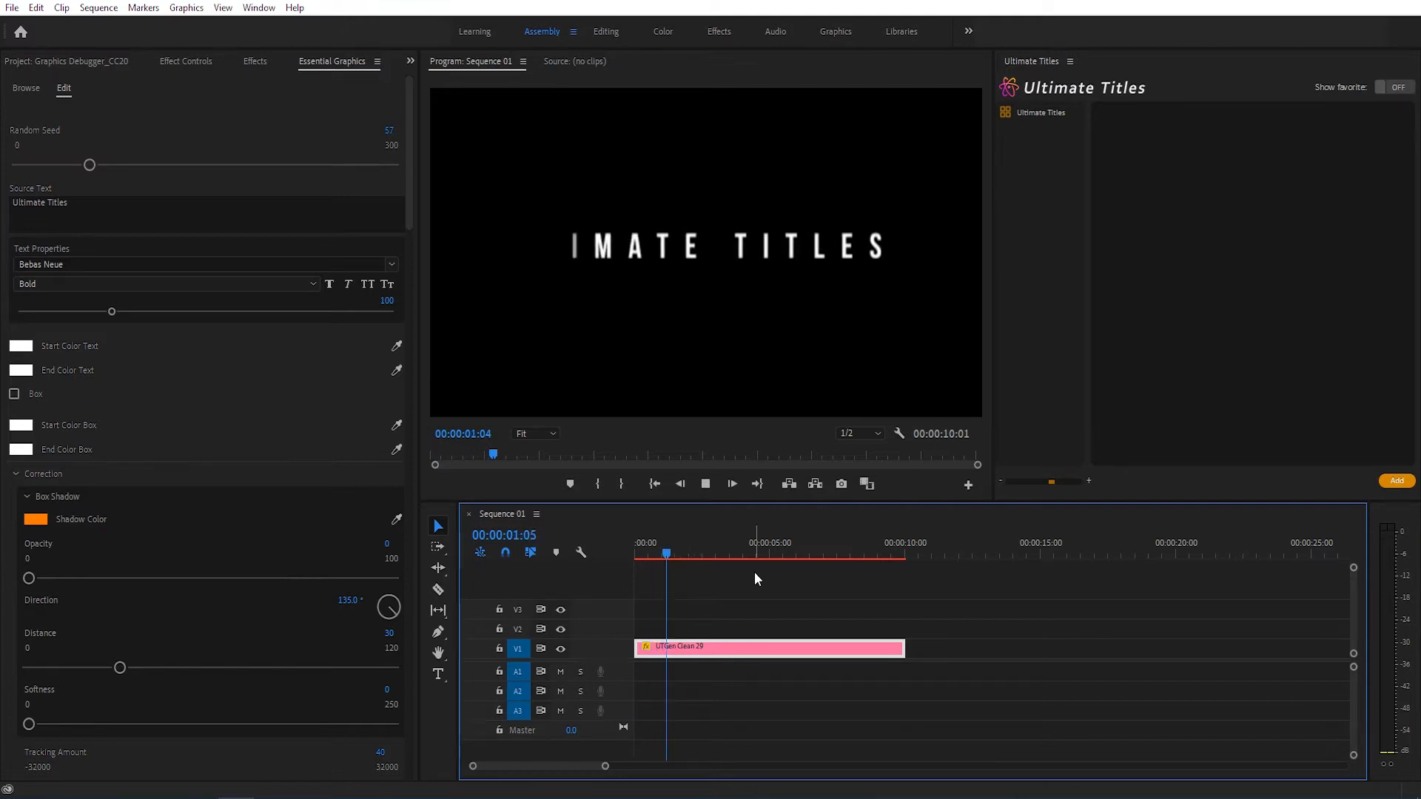
key("space")
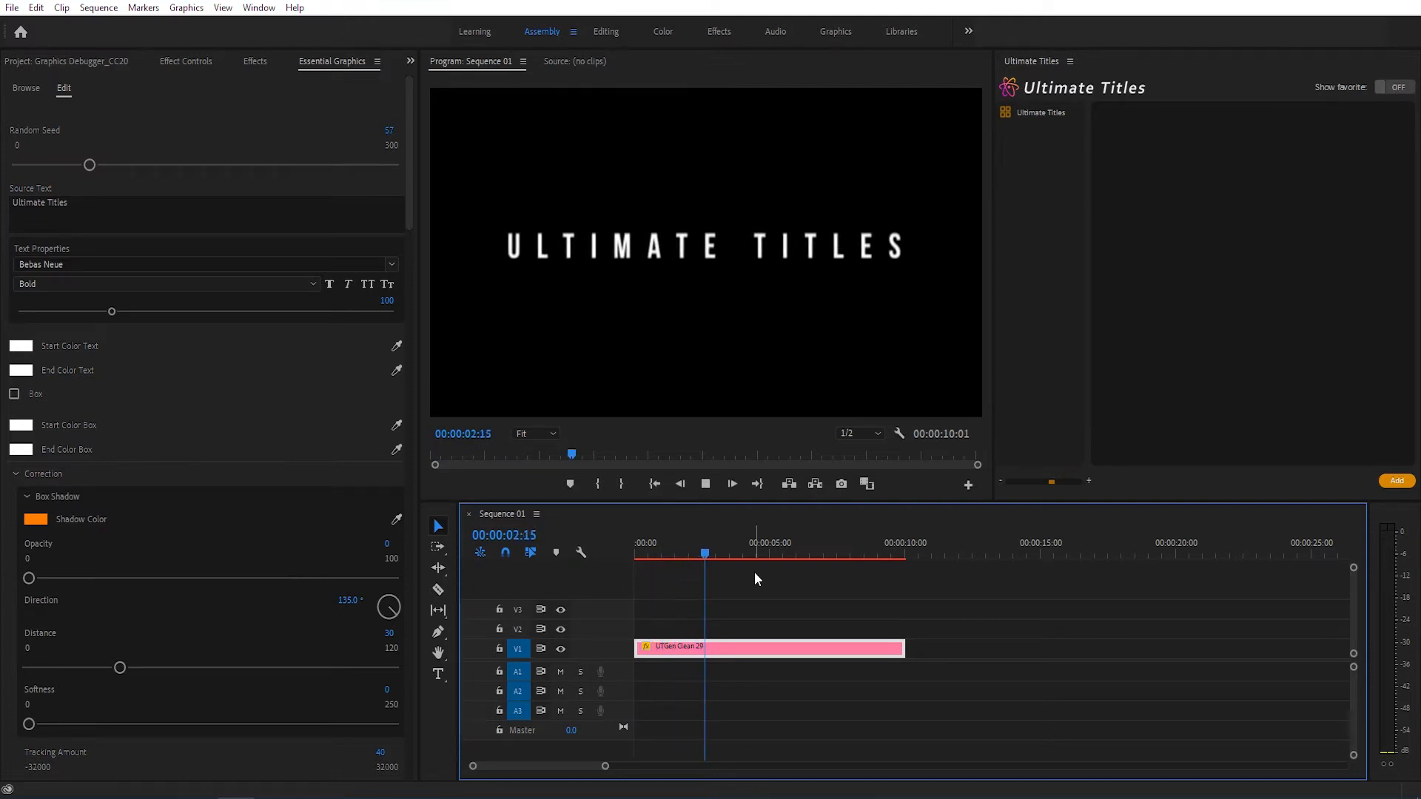
left_click_drag(660, 553, 625, 554)
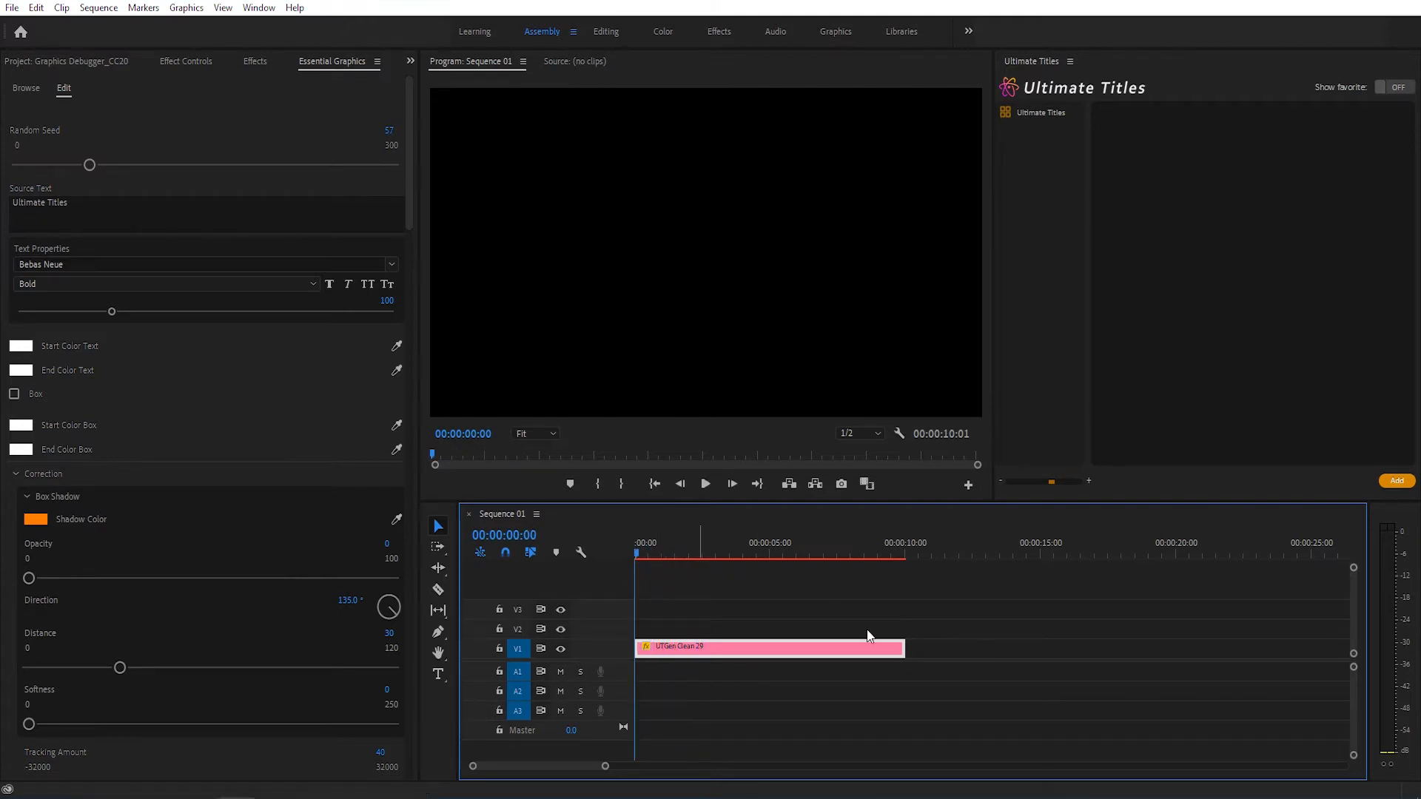
Step: Trim the end of the title clip to a length of about 4 seconds and preview the animation from the start
left_click_drag(899, 644, 742, 648)
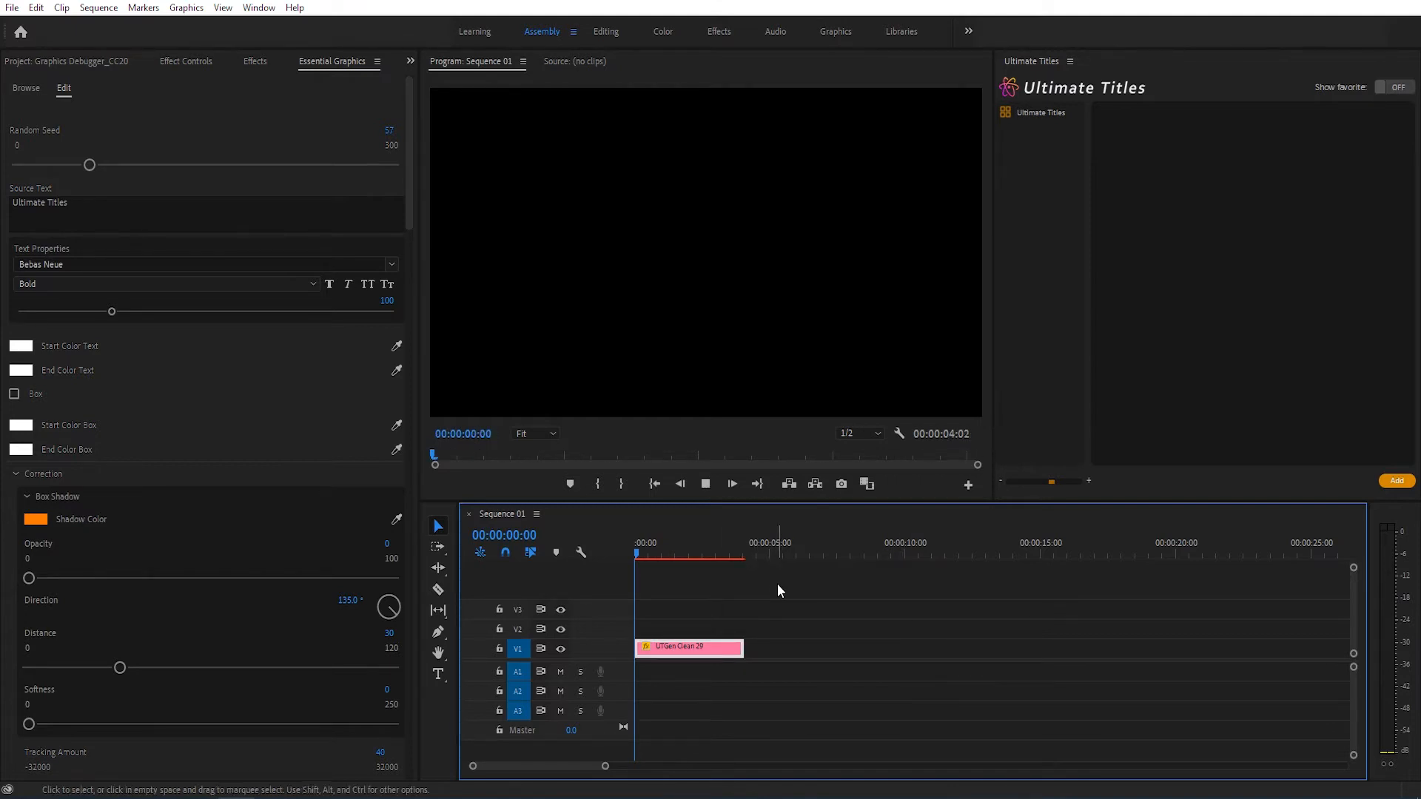
key("space")
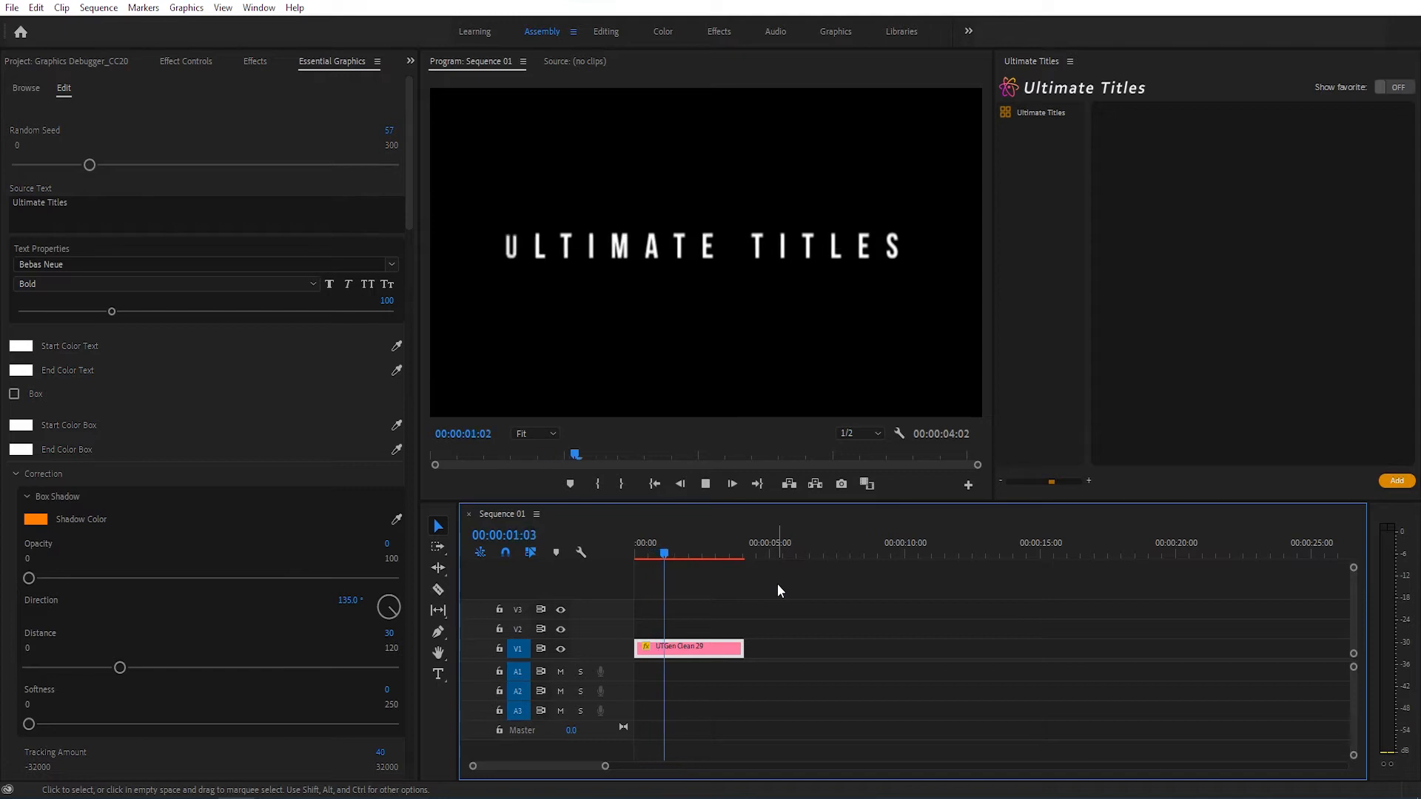
key("space")
left_click(639, 553)
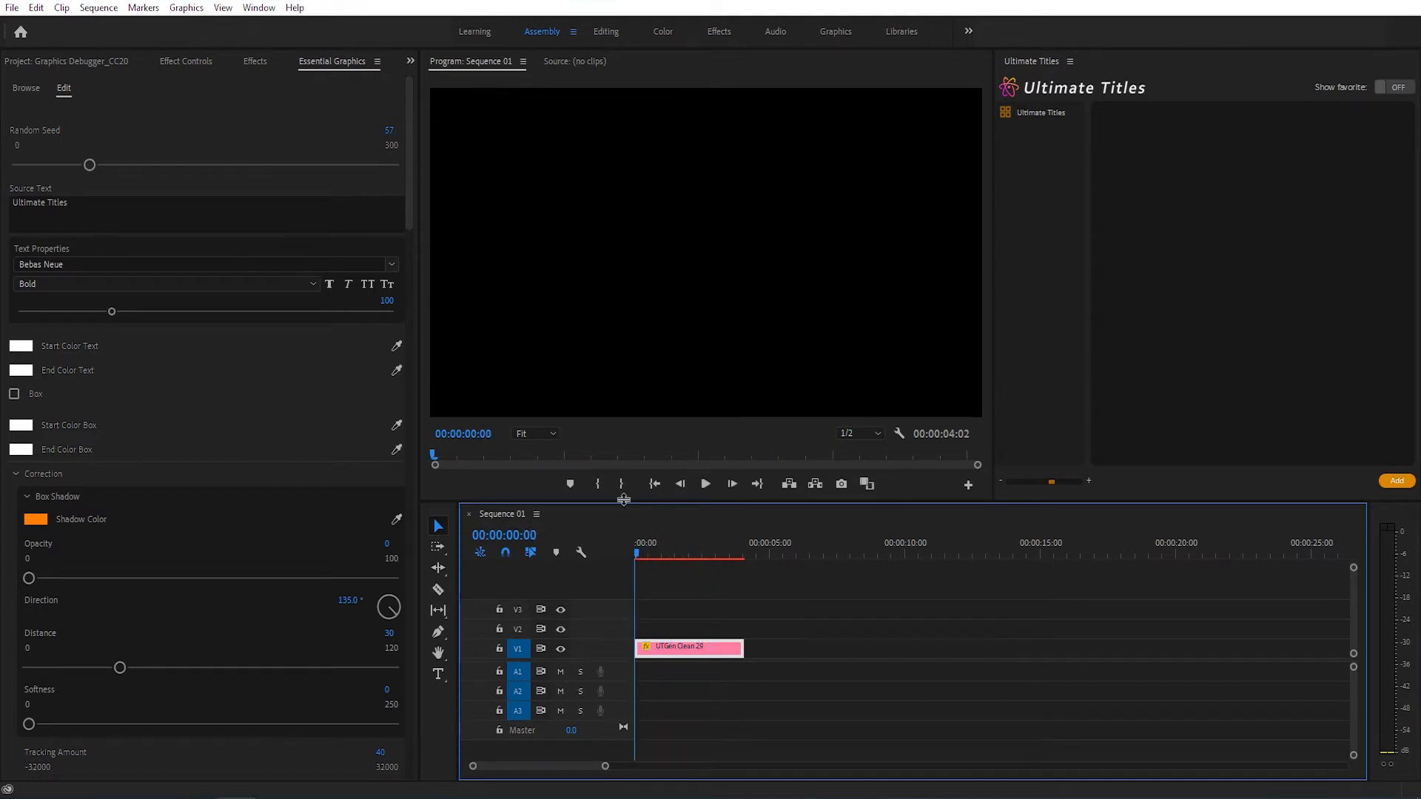
Step: Replace the title's source text with "Top 5 business ideas 2021" and play the result
left_click(87, 202)
left_click_drag(87, 202, 6, 204)
type("Top 5 business ideas 2021")
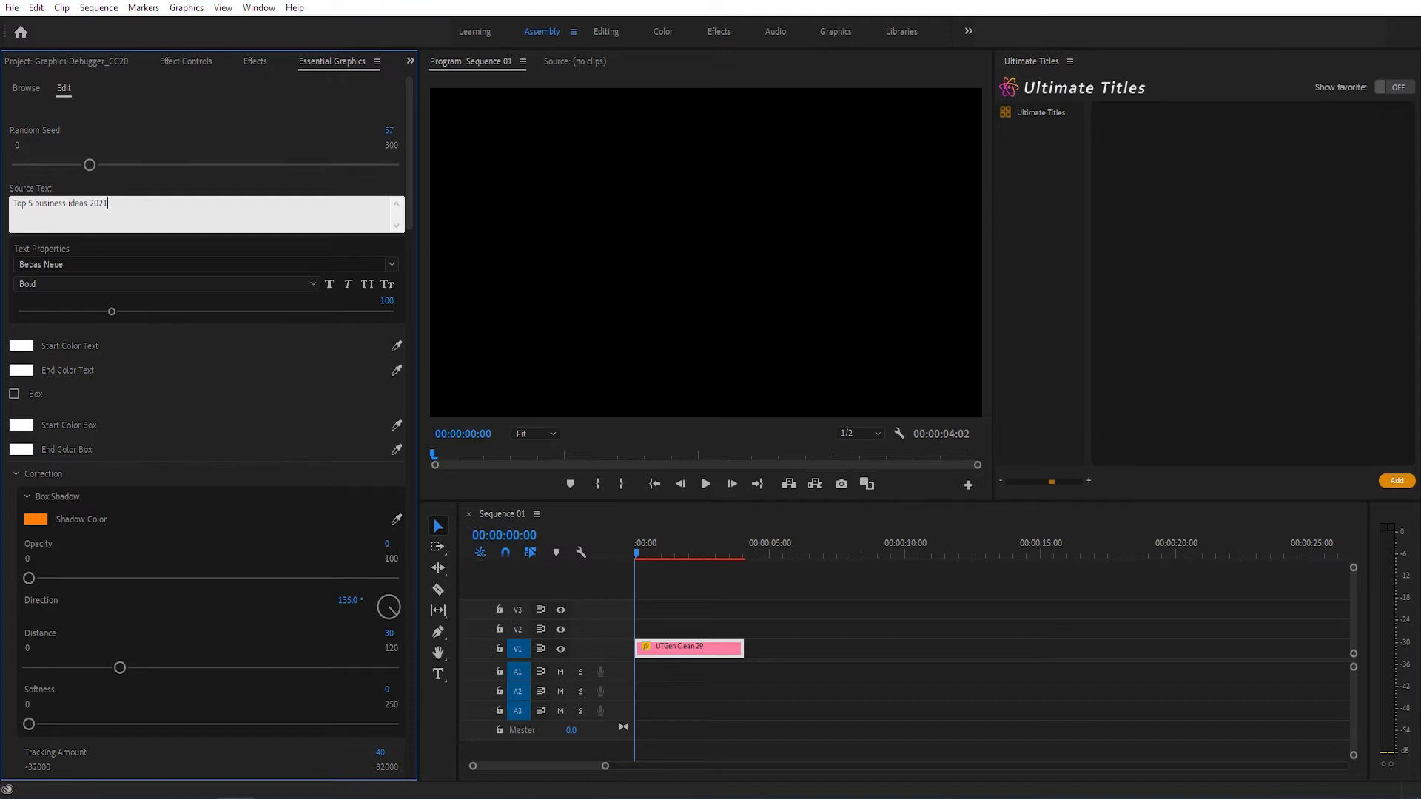
key("space")
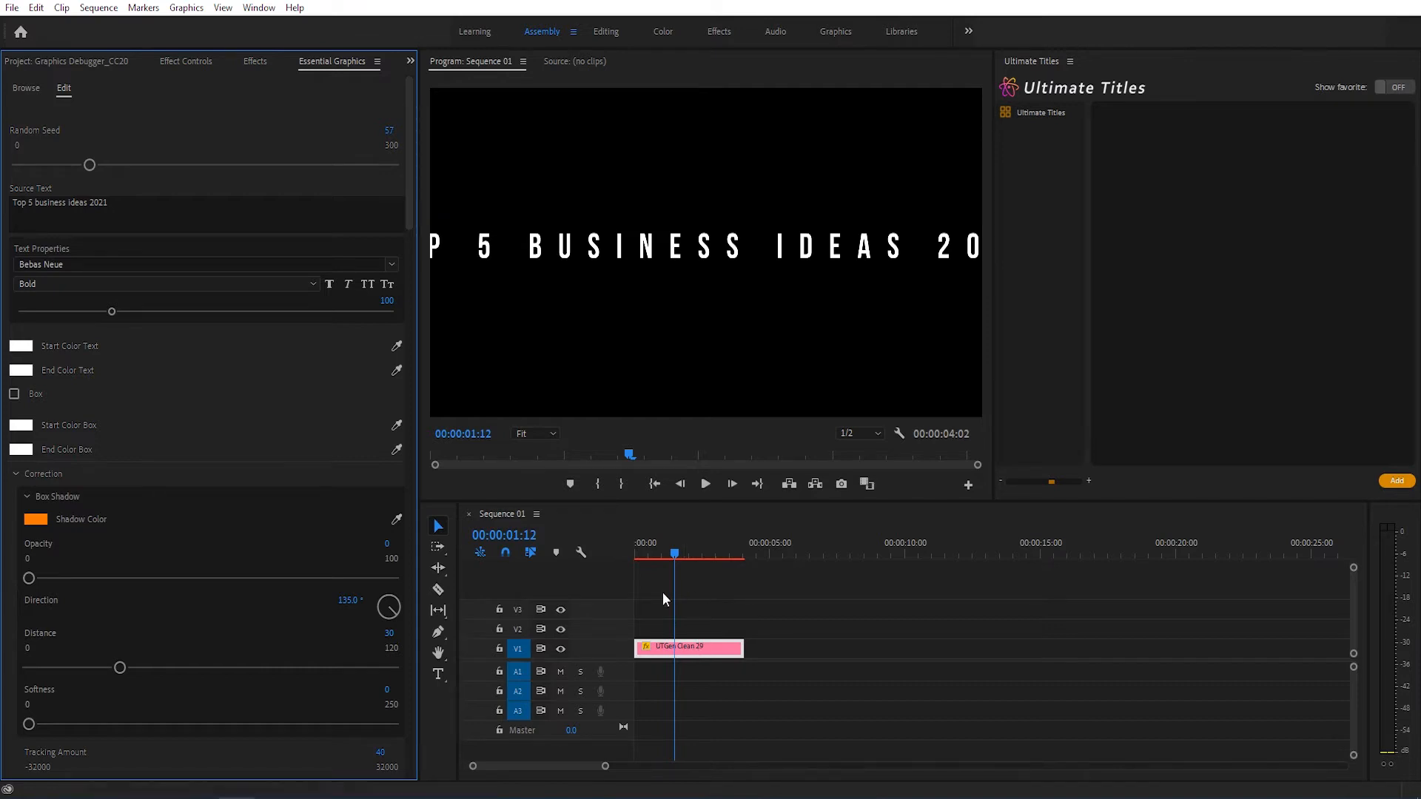
Step: Apply Scale to Frame Size to the title clip and preview the animation from the start
right_click(692, 648)
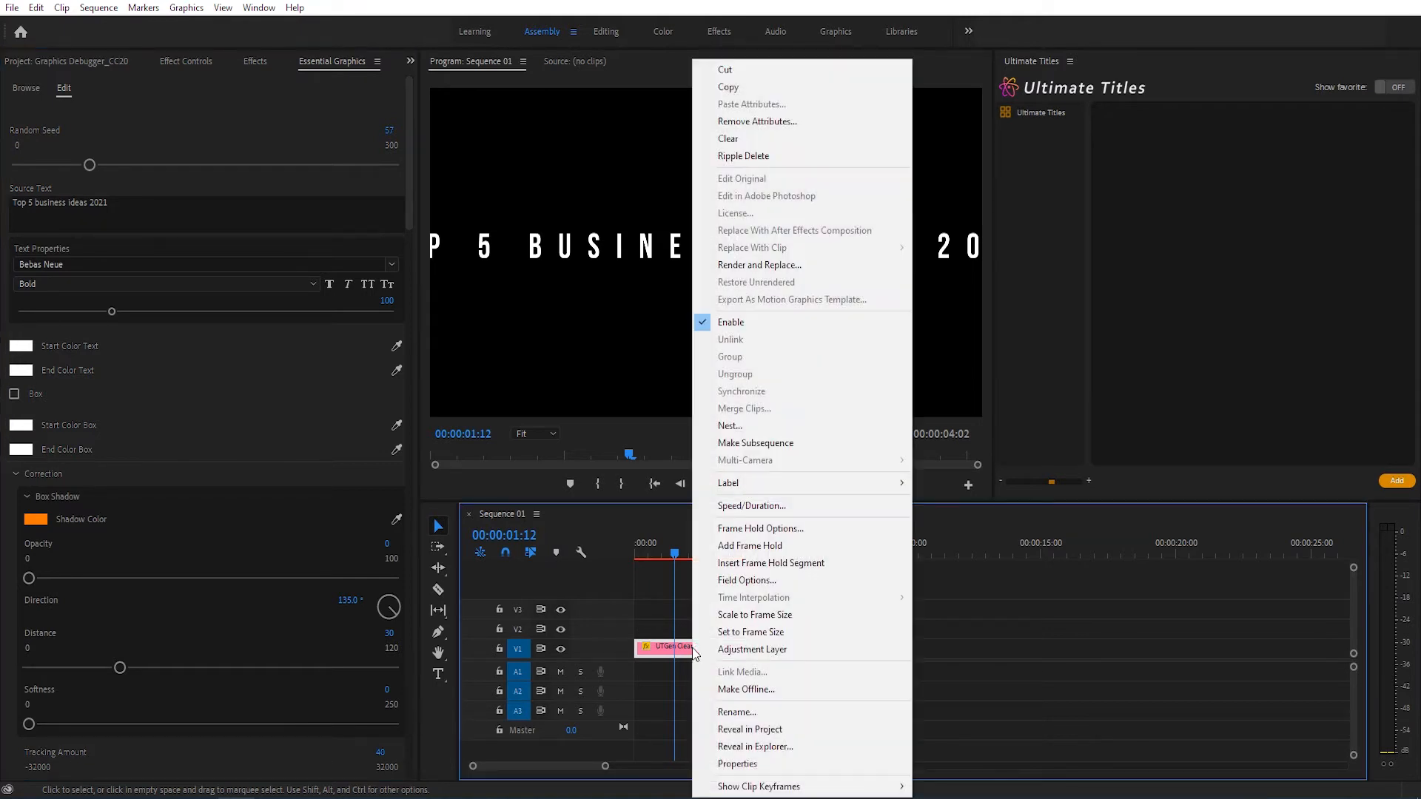
left_click(722, 617)
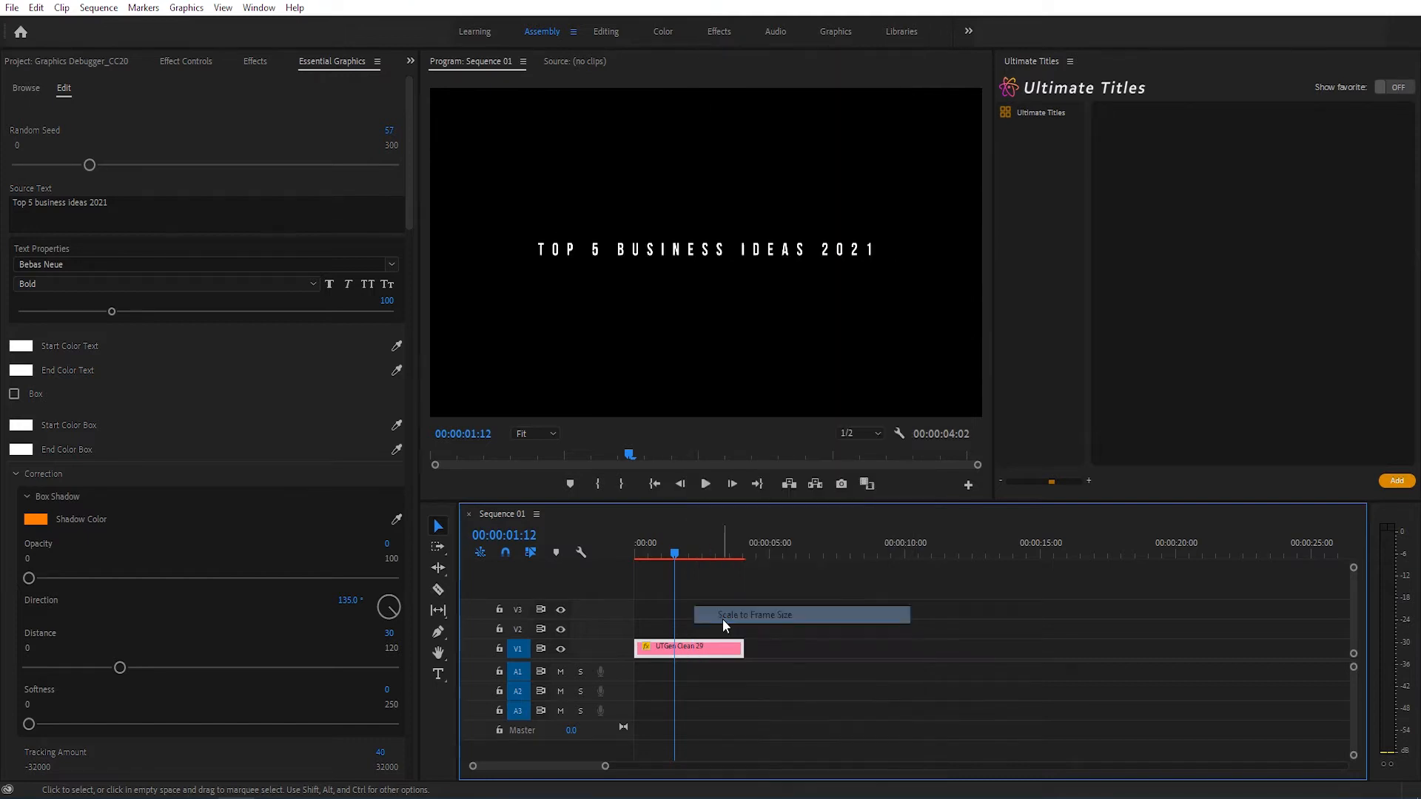
left_click(654, 552)
left_click_drag(626, 553, 617, 553)
key("space")
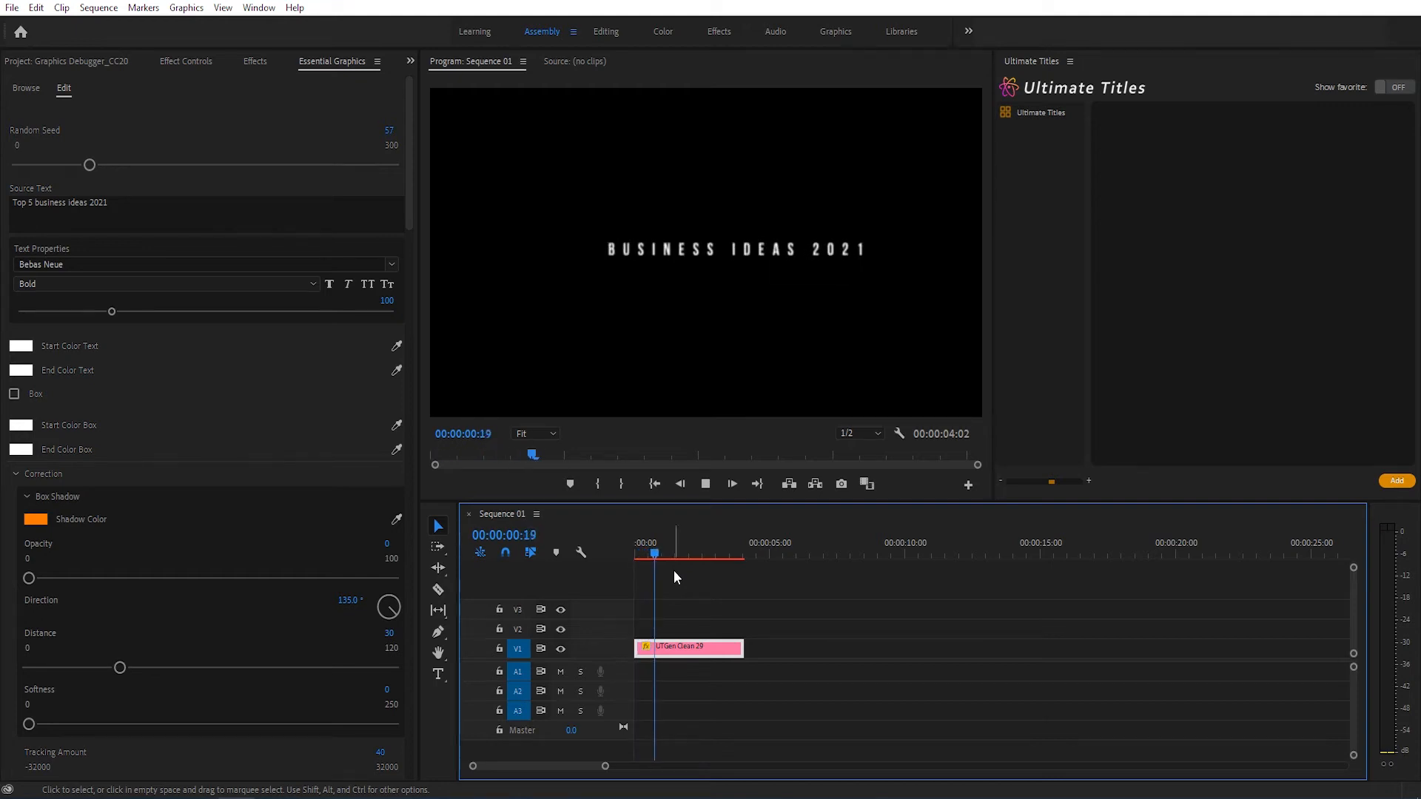
key("space")
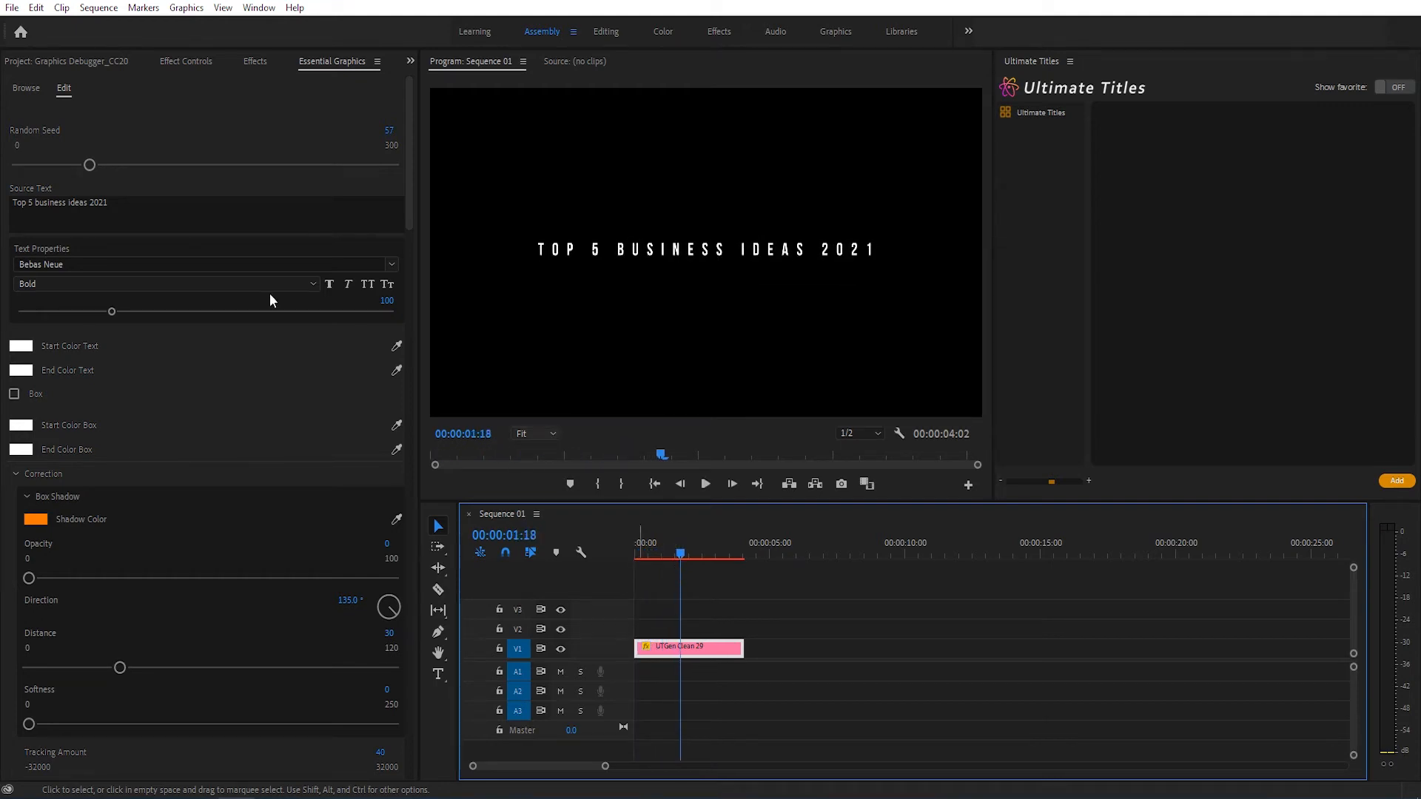
Step: Change the title's font to Calibri Bold
left_click(185, 265)
type("calib")
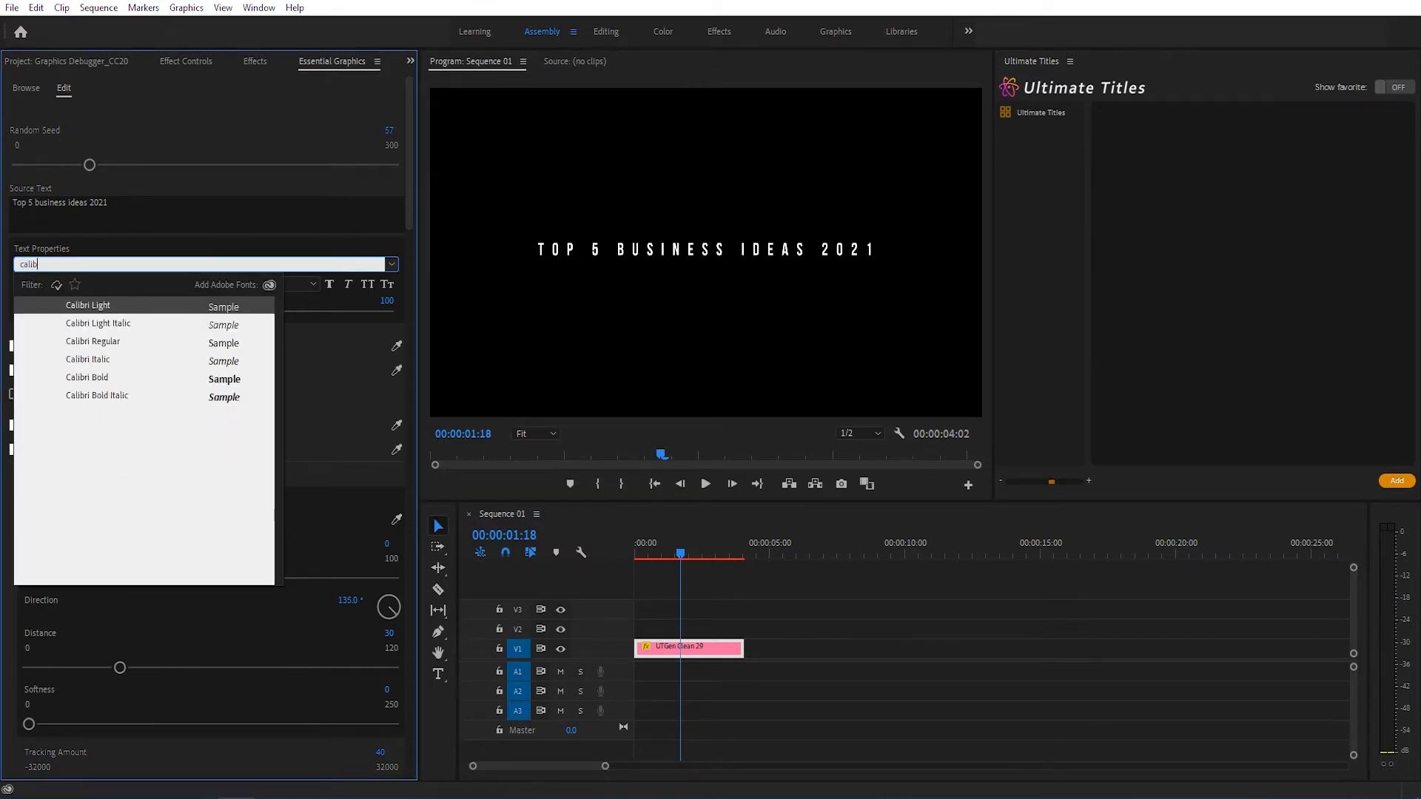
left_click(56, 379)
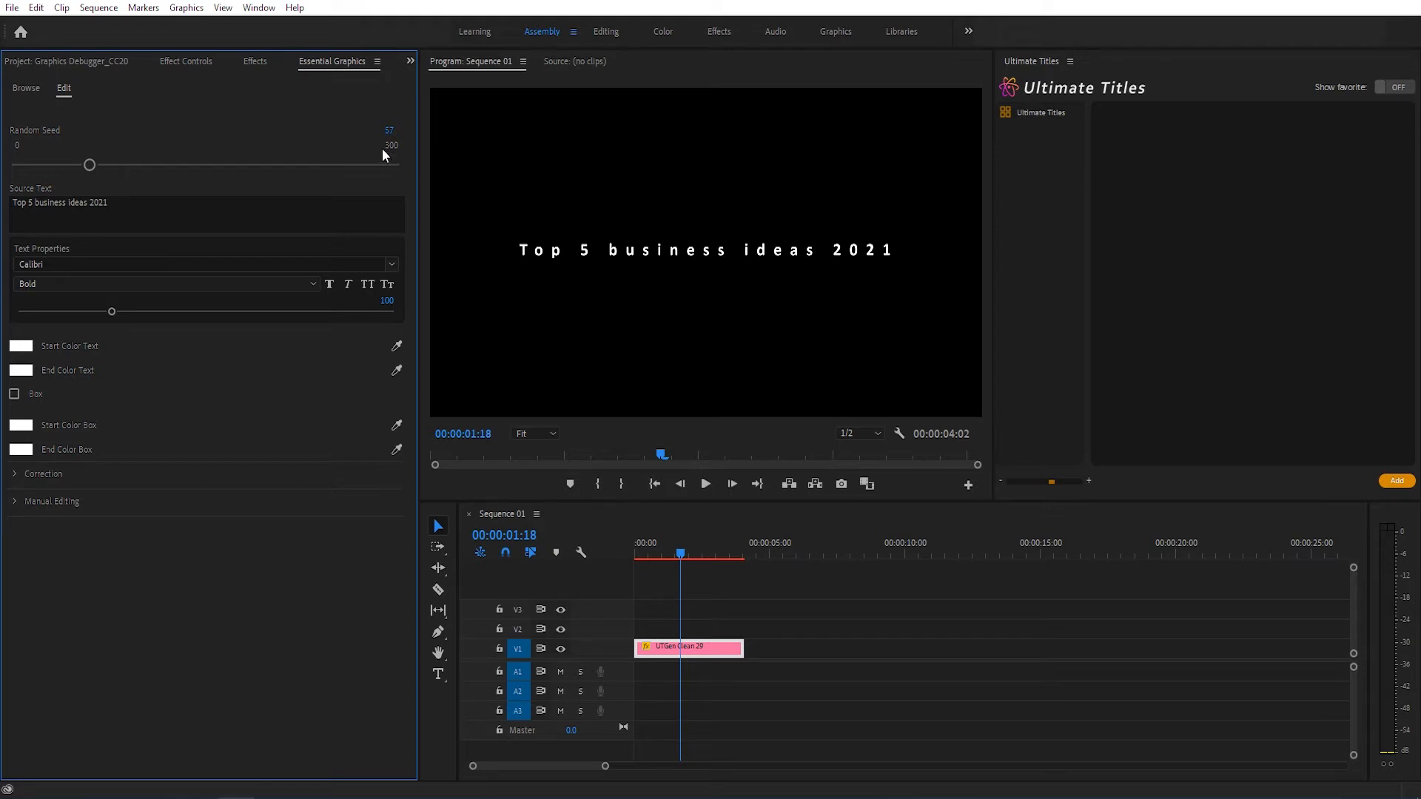
Step: Set the title's Random Seed to 109 and preview the animation from the start
left_click(153, 165)
left_click_drag(644, 555, 634, 554)
key("space")
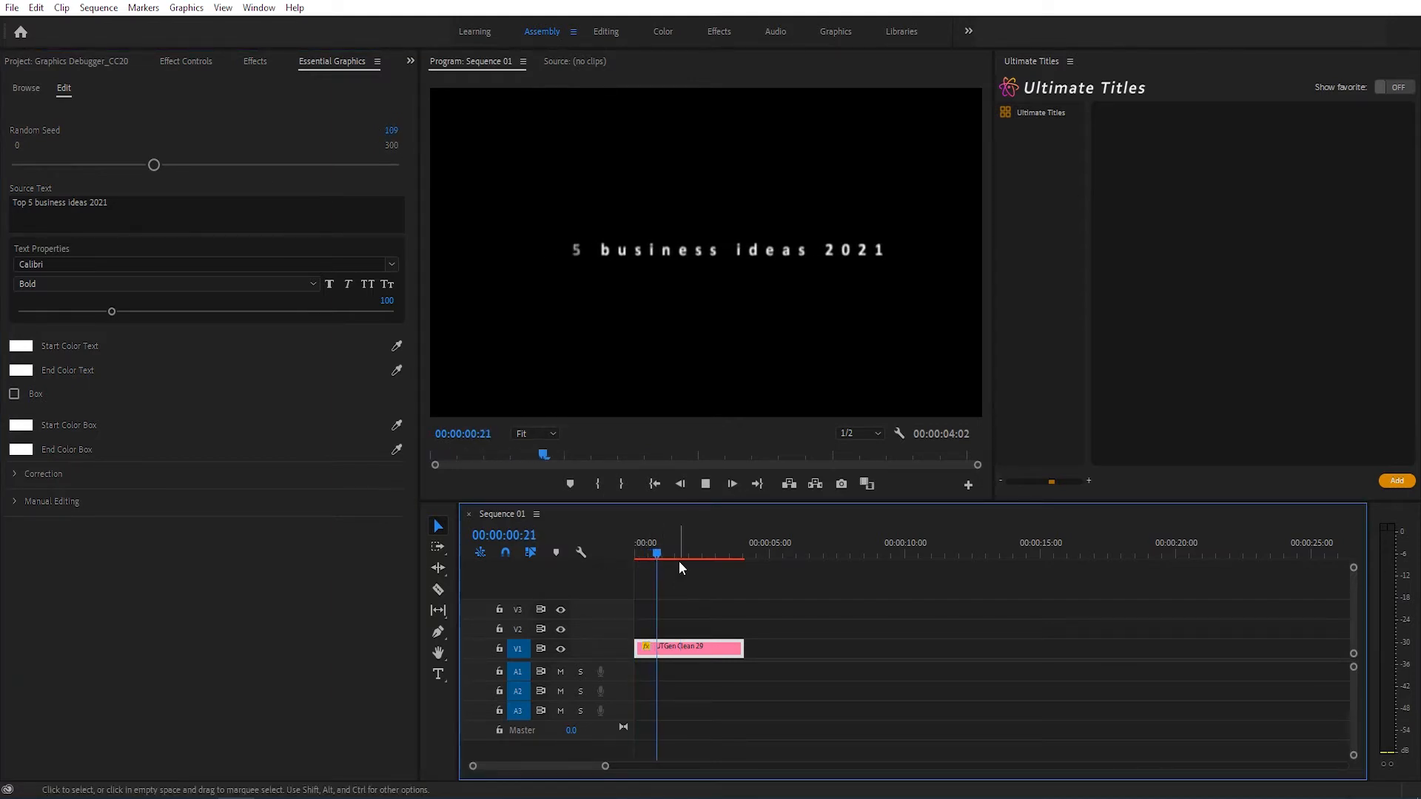
key("space")
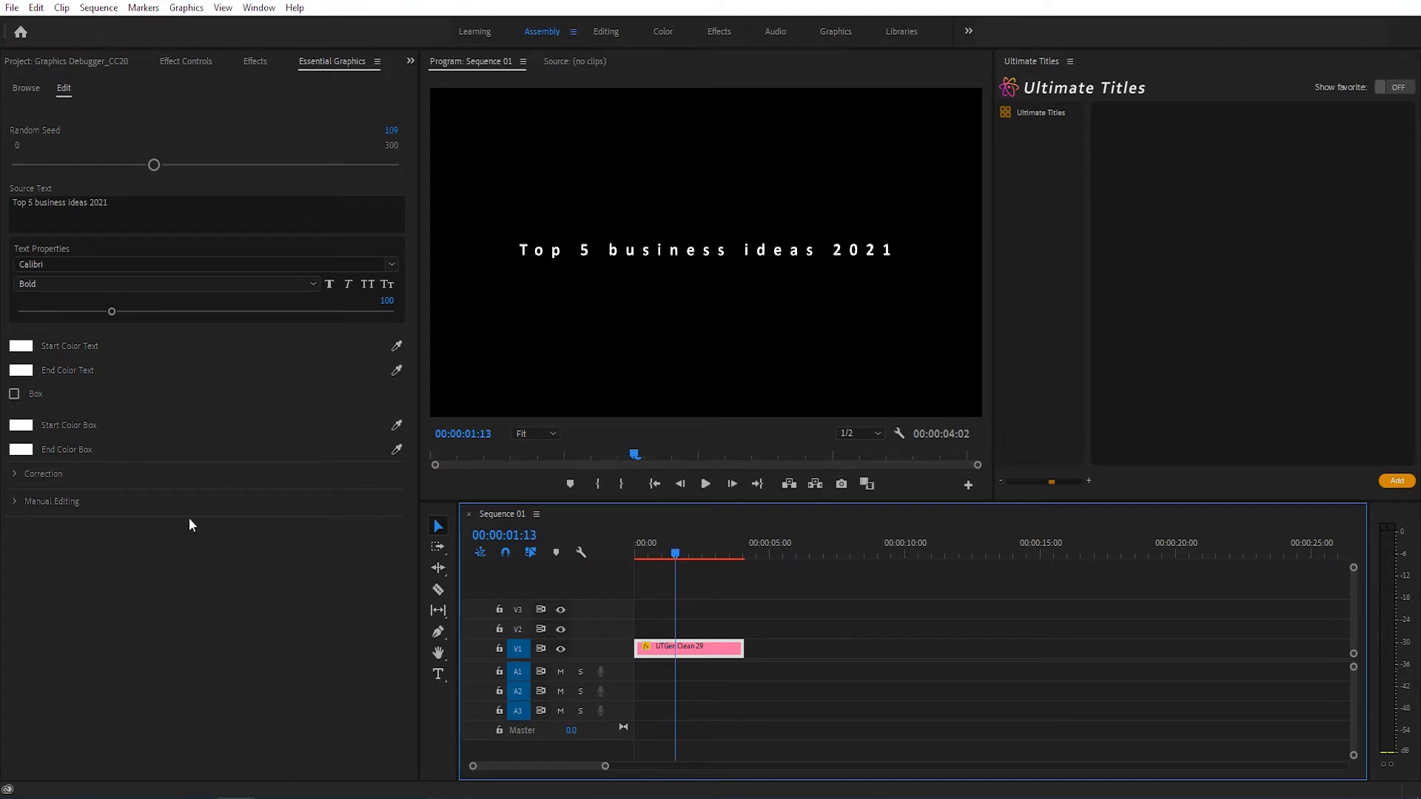
Step: Enable Random in the Manual Editing settings, preview the title, and return the playhead to the start
left_click(15, 502)
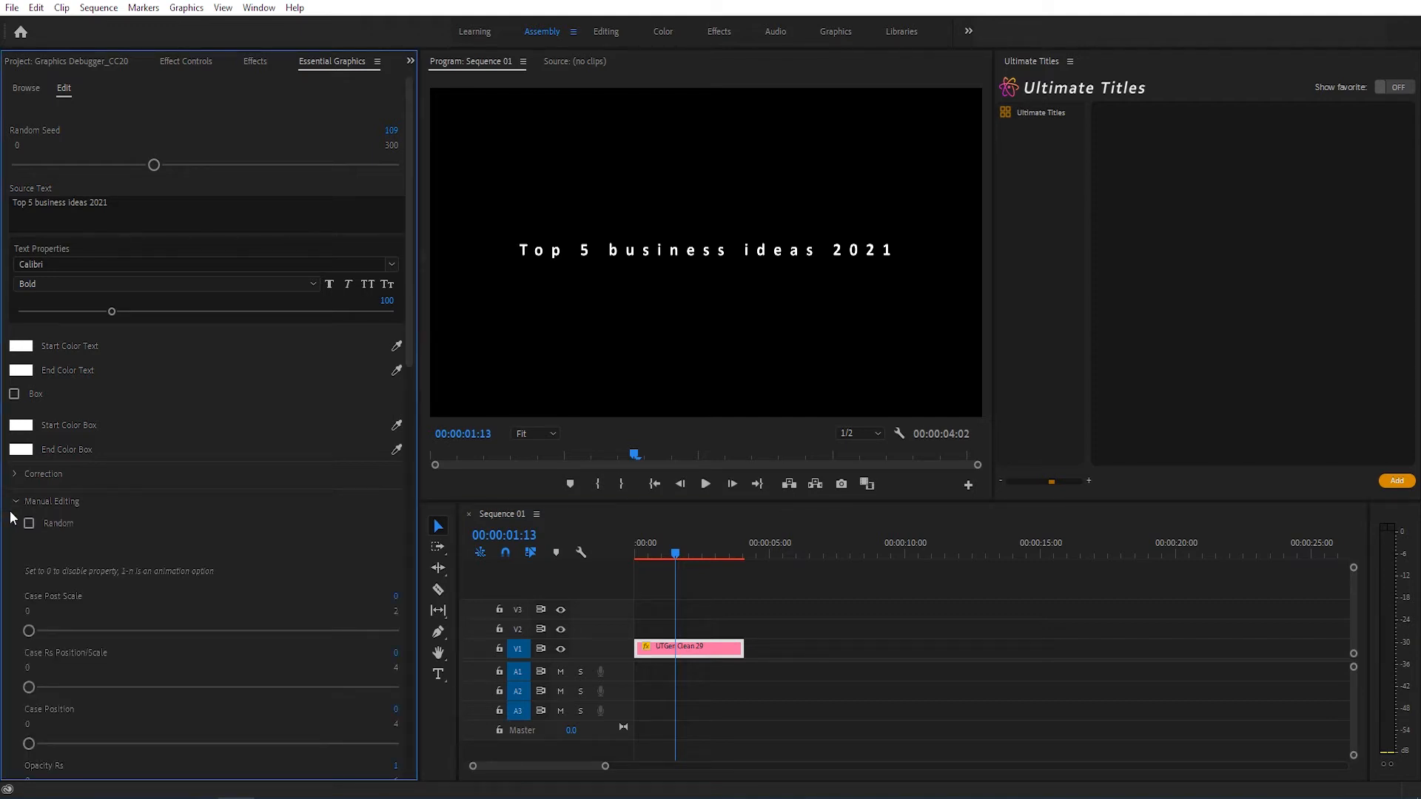
left_click(29, 524)
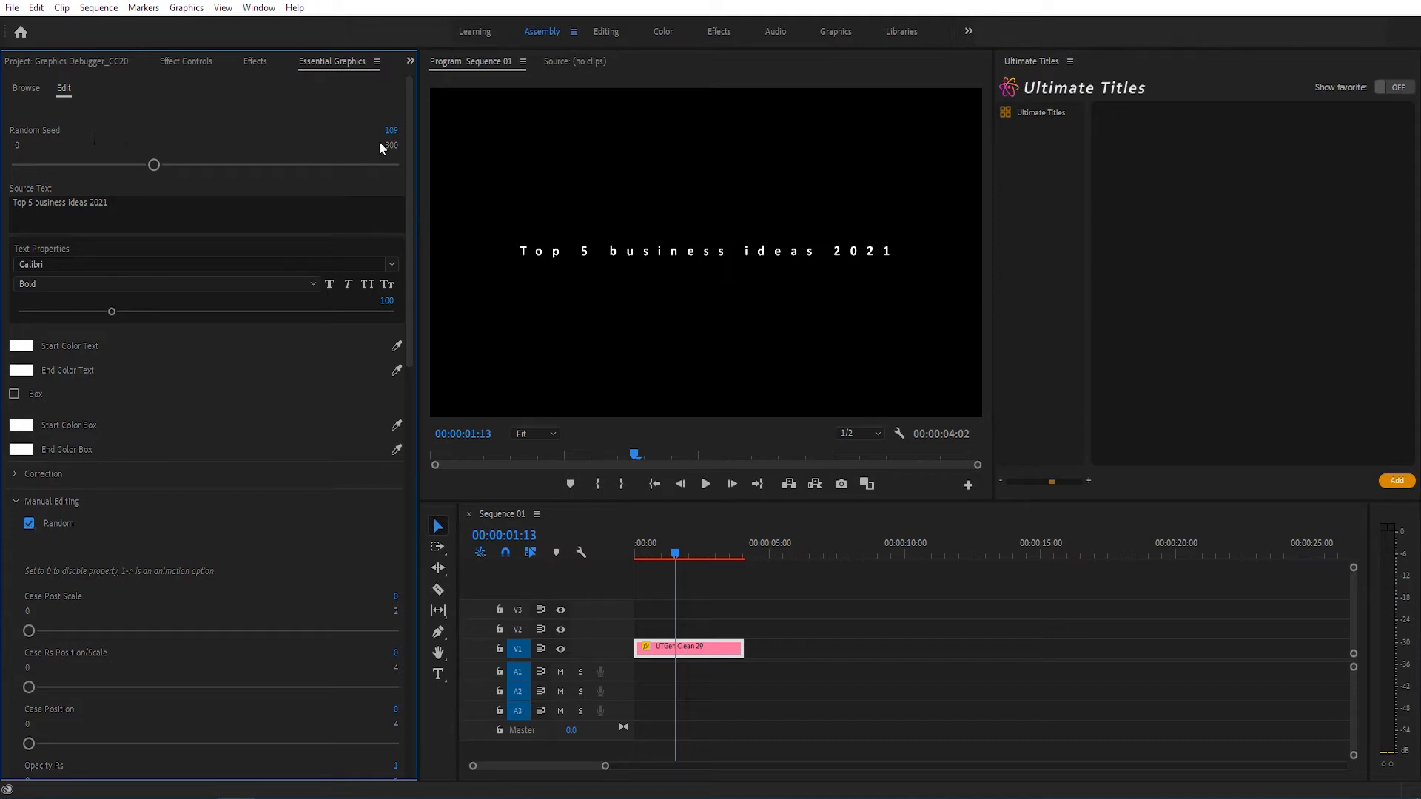
left_click_drag(641, 556, 614, 551)
key("space")
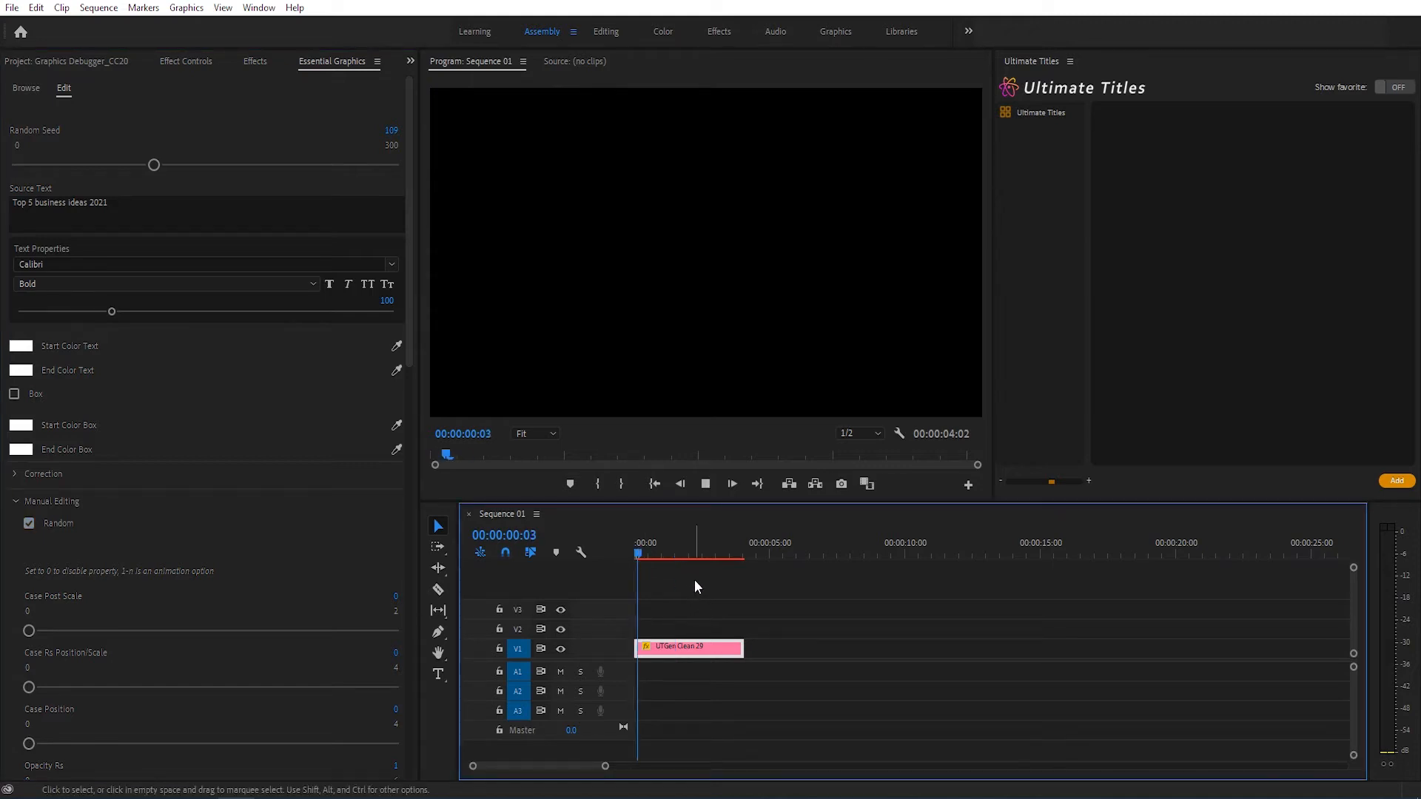
key("space")
left_click_drag(645, 554, 222, 353)
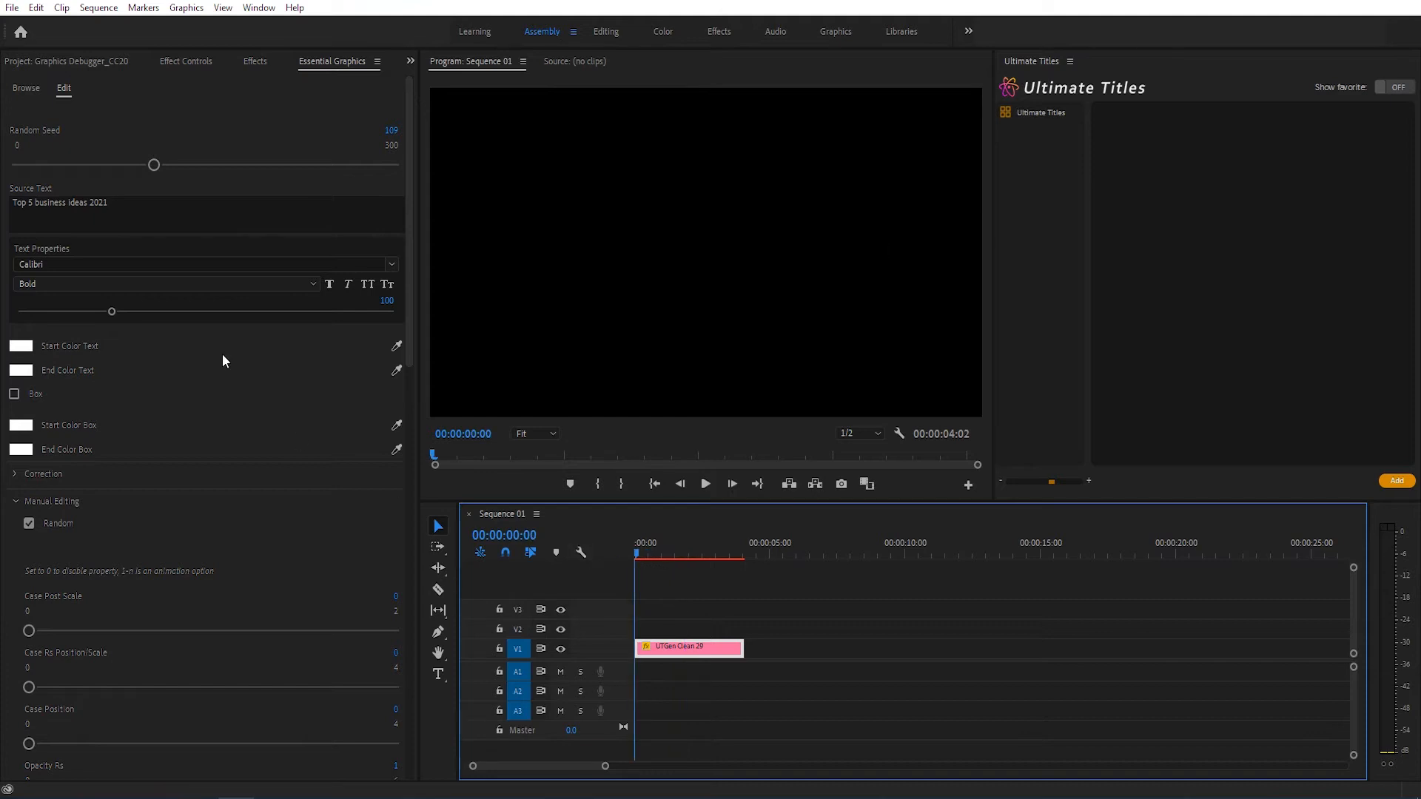
Step: Try Random Seed values of 176 and 236 for the title, previewing the animation with each
left_click(237, 164)
key("space")
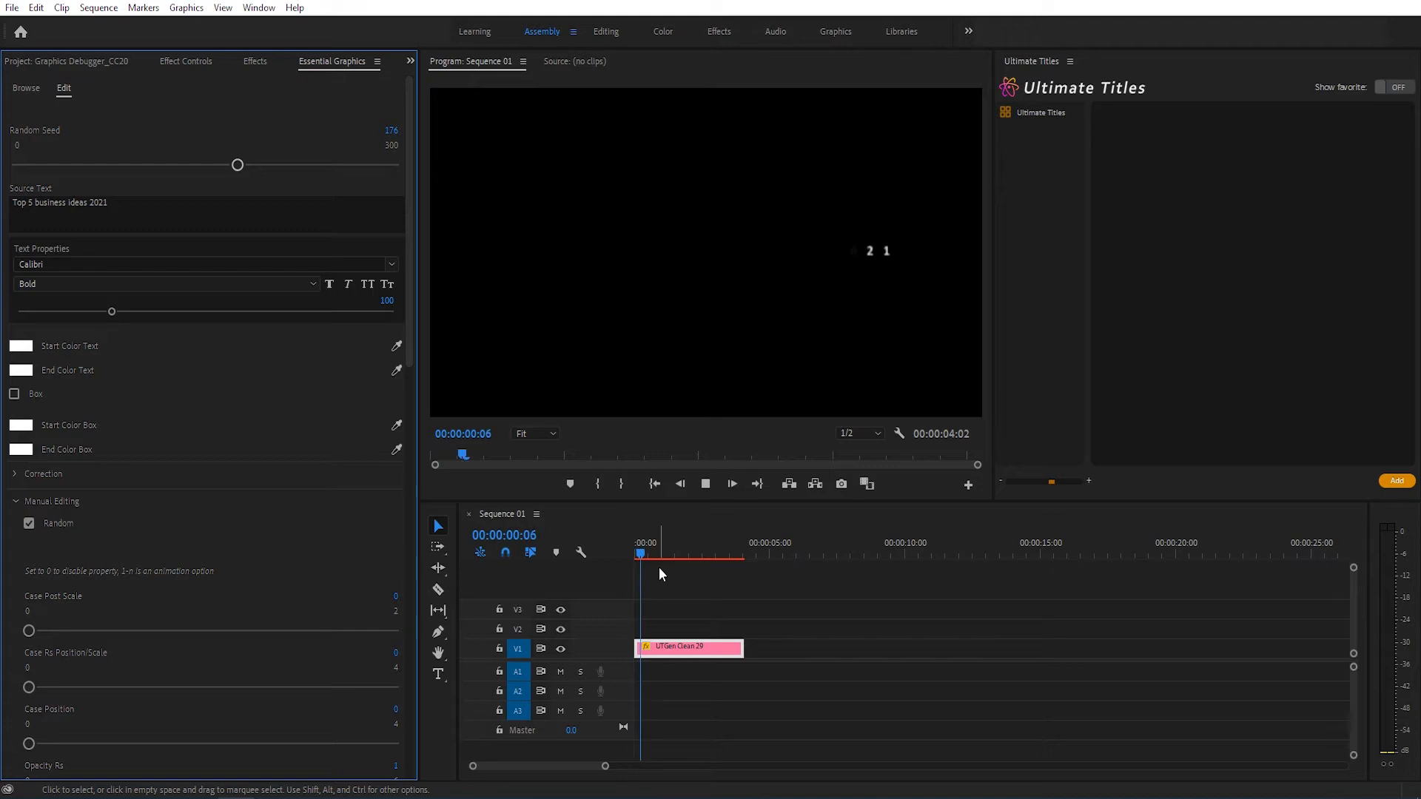
key("space")
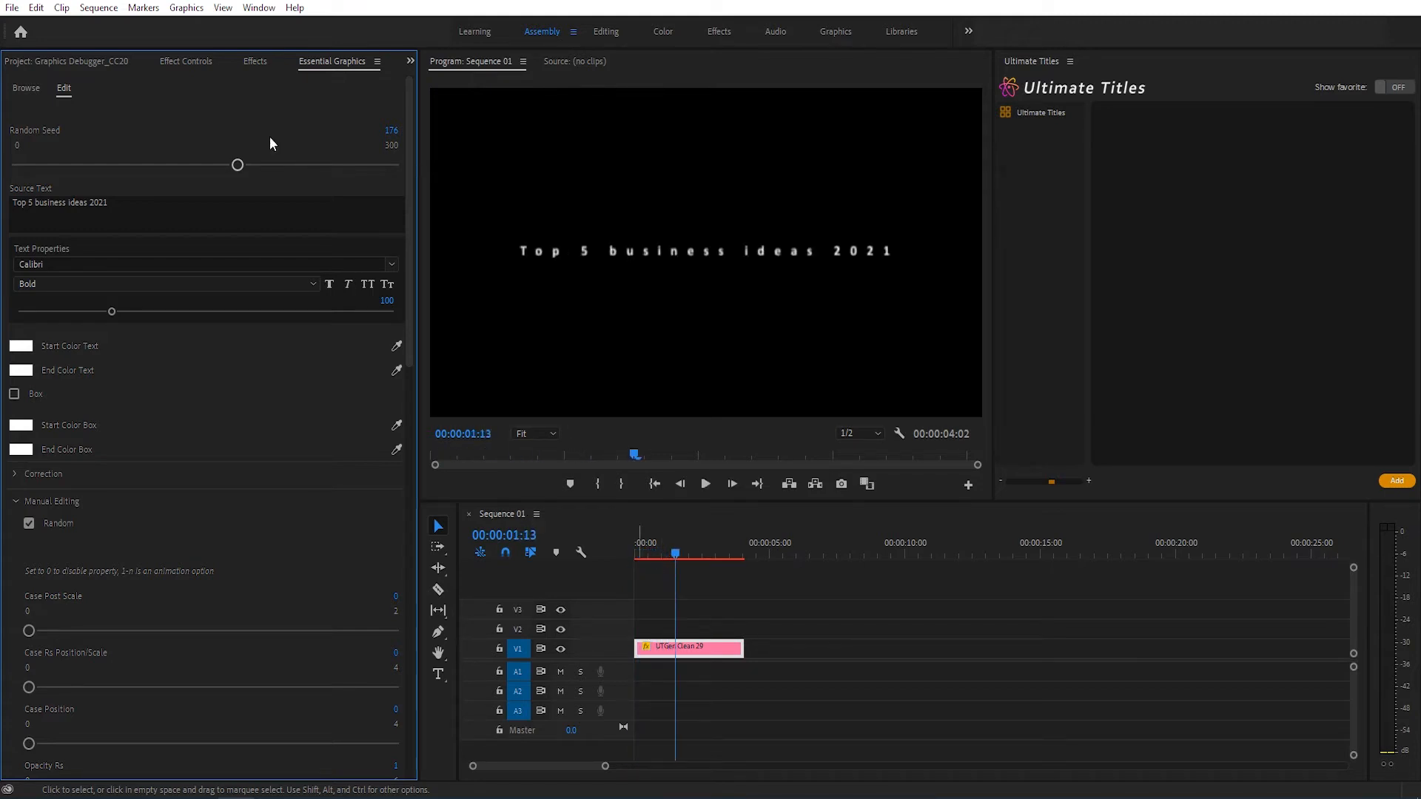
left_click(312, 164)
left_click(628, 552)
key("space")
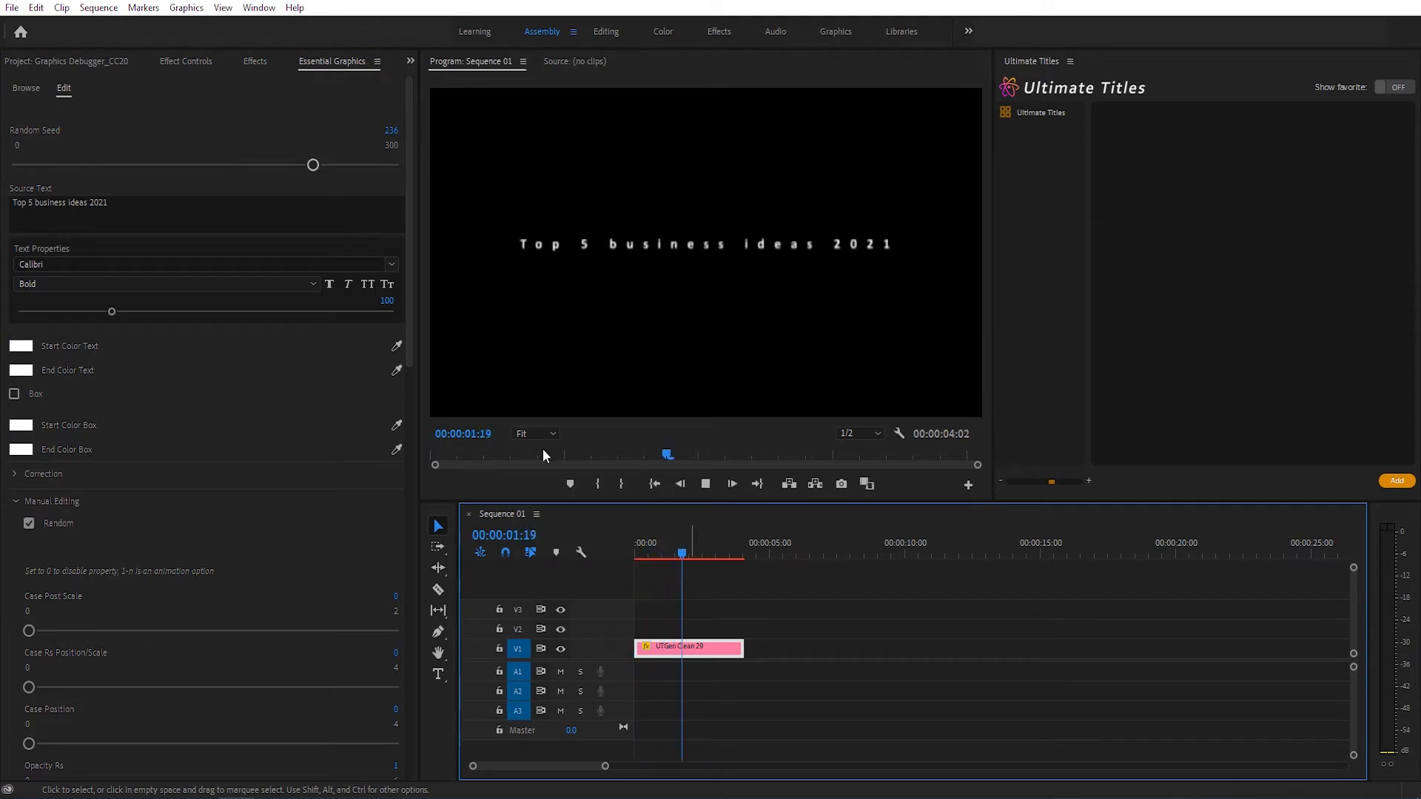
Step: Set the title's Random Seed to 74 and preview the animation
left_click(111, 164)
left_click(649, 549)
key("space")
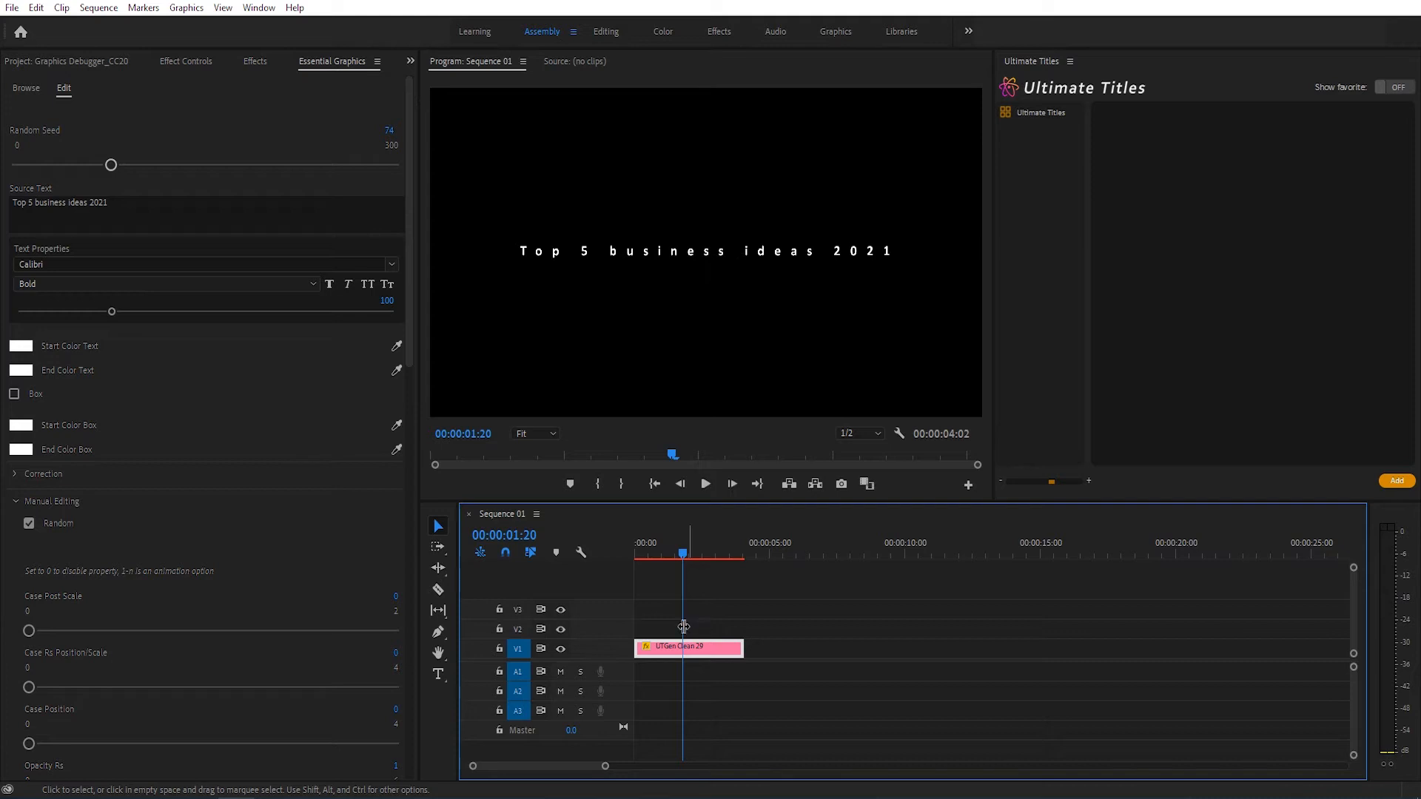
Step: Adjust the title's Tracking Amount in the Correction settings, trying -20 and settling on 0
left_click(17, 503)
left_click(17, 503)
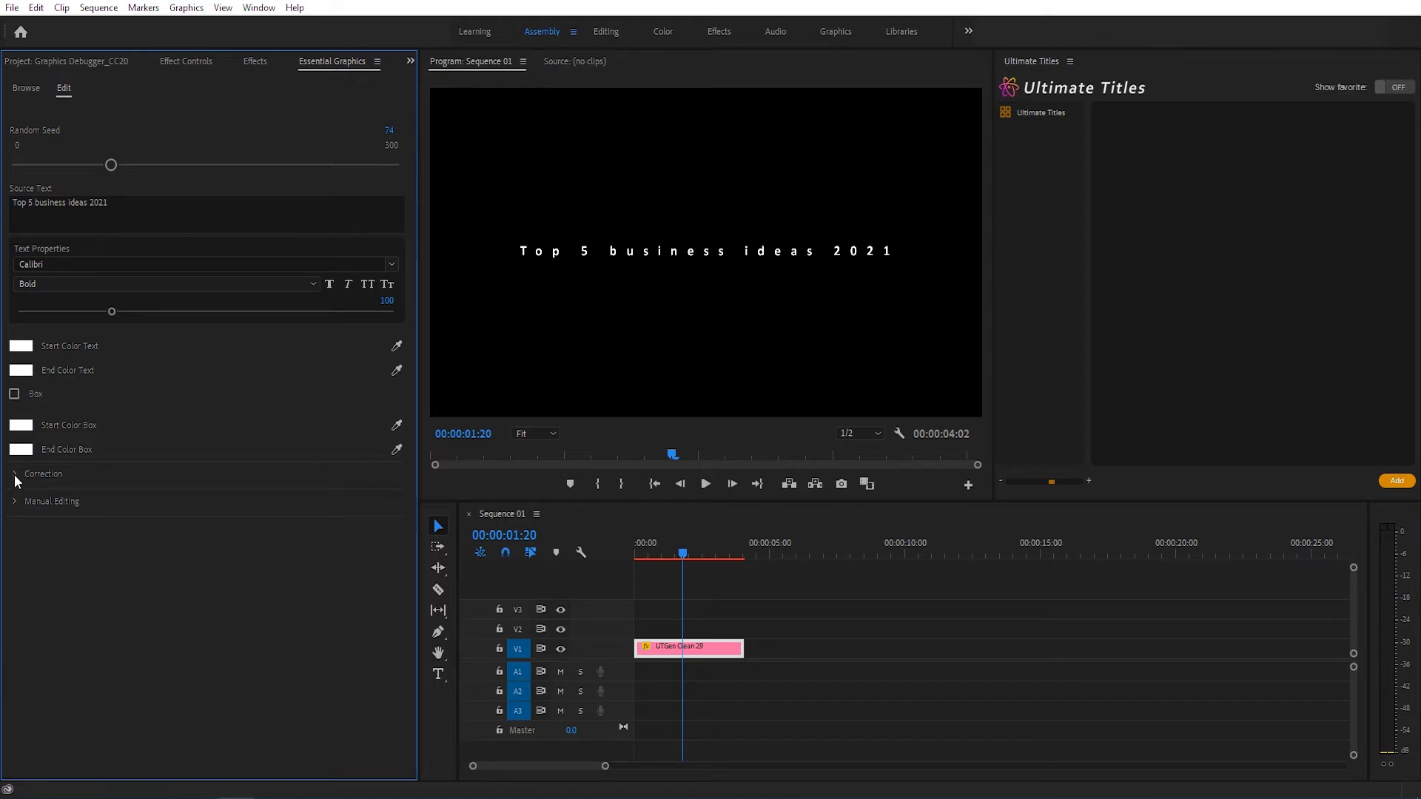
left_click(15, 476)
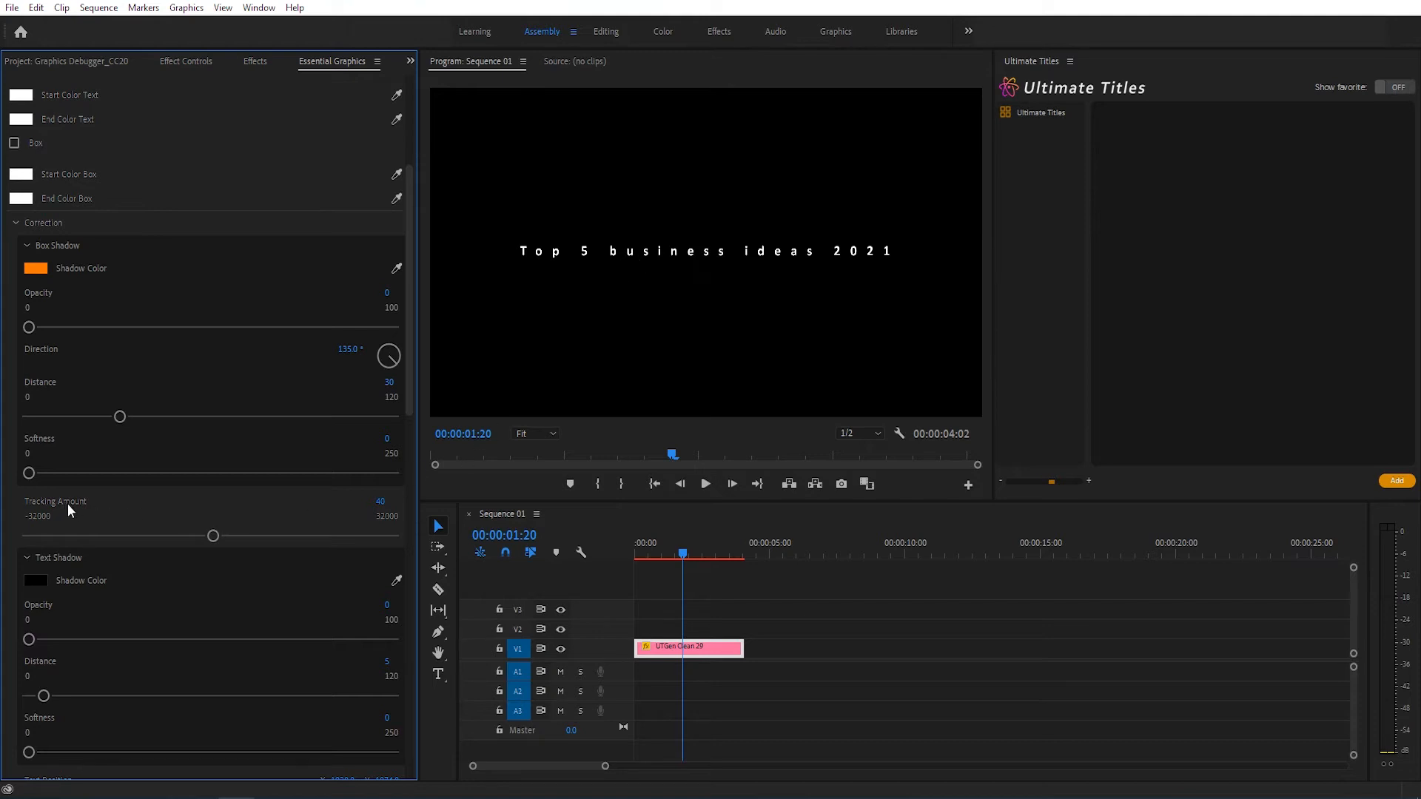
left_click(379, 506)
type("-20")
key("Return")
left_click(380, 501)
type("0")
key("Return")
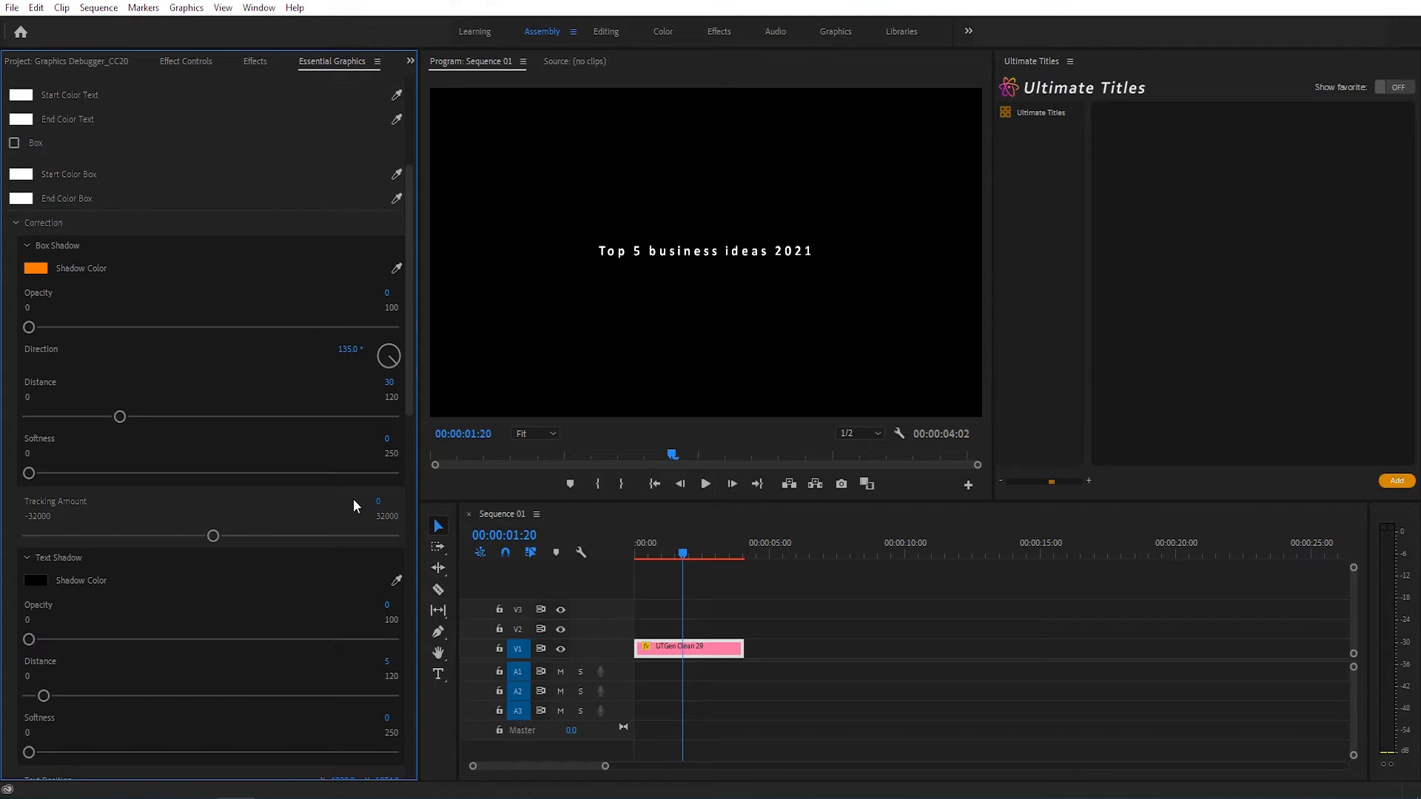
Step: Set the title's font size to 144 and its Text Skew to -5, collapsing the shadow groups in the Correction settings
scroll(355, 506, "up", 3)
left_click_drag(112, 312, 152, 312)
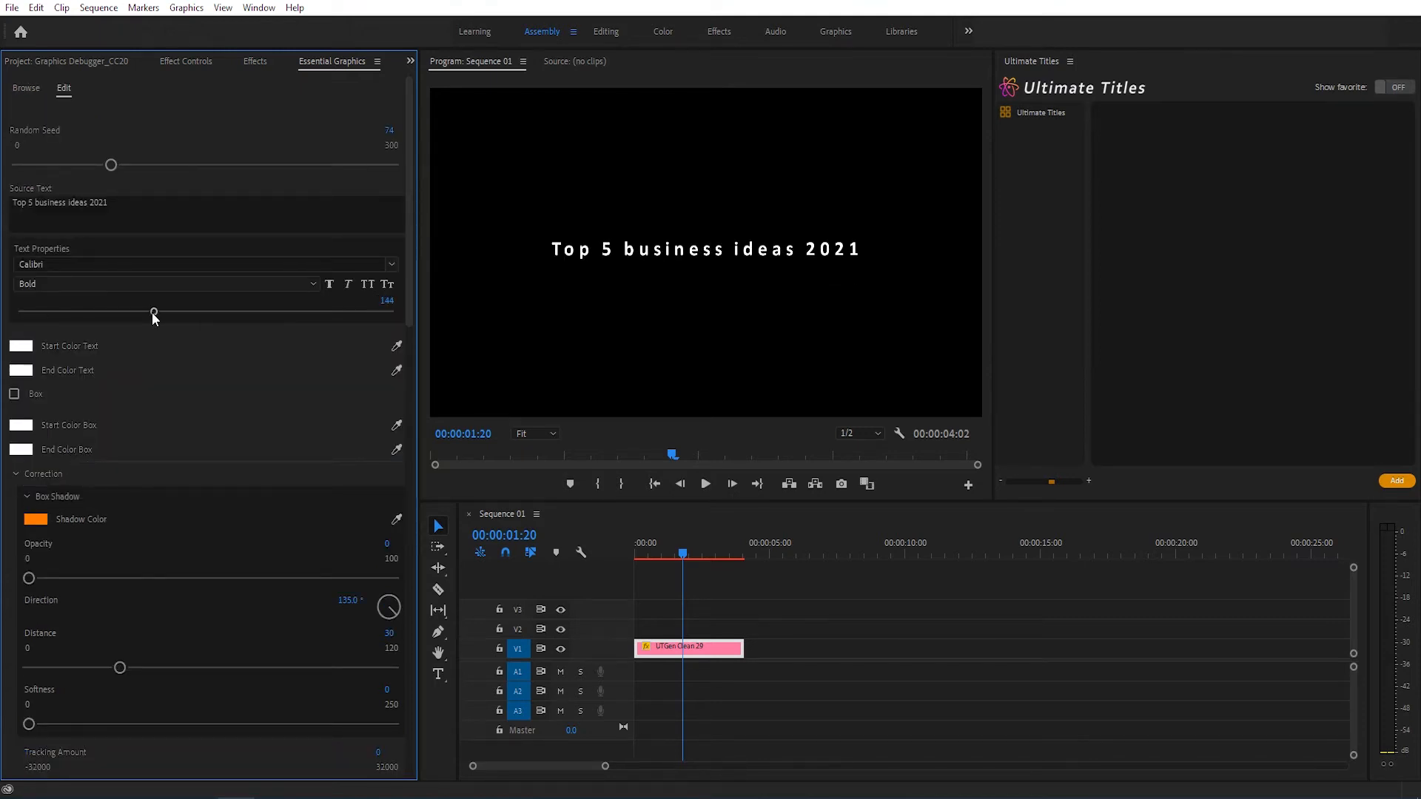
scroll(252, 384, "down", 2)
scroll(271, 551, "down", 2)
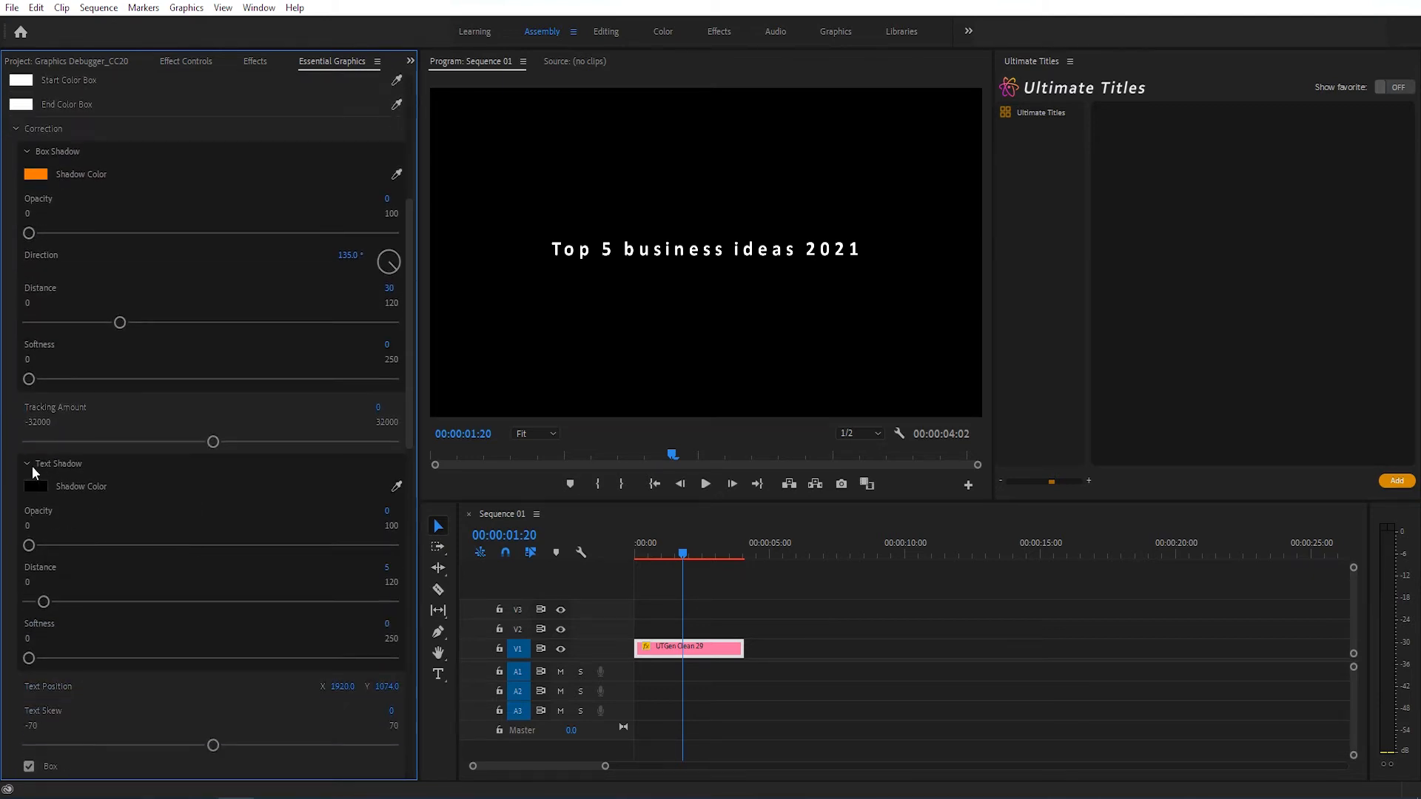
left_click(29, 463)
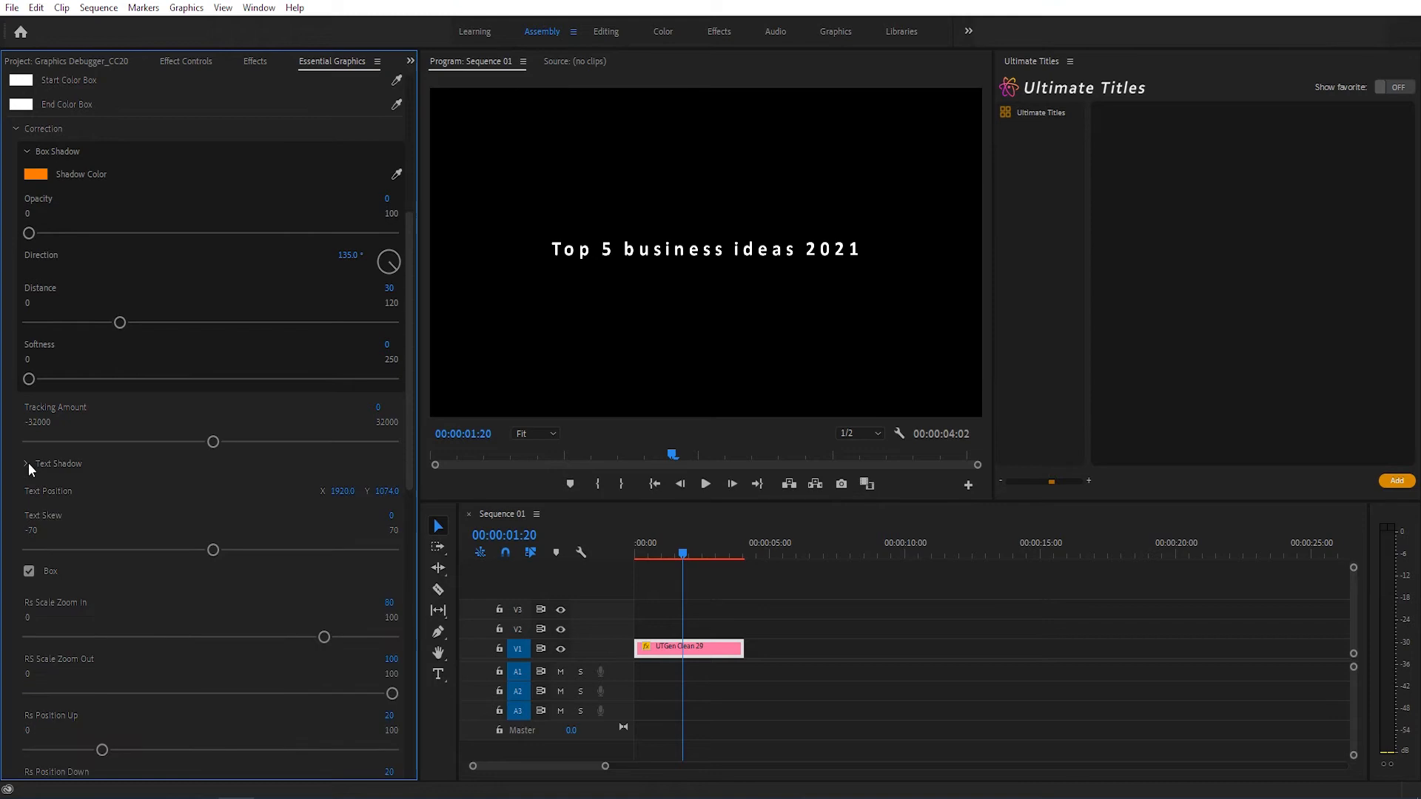
left_click(27, 152)
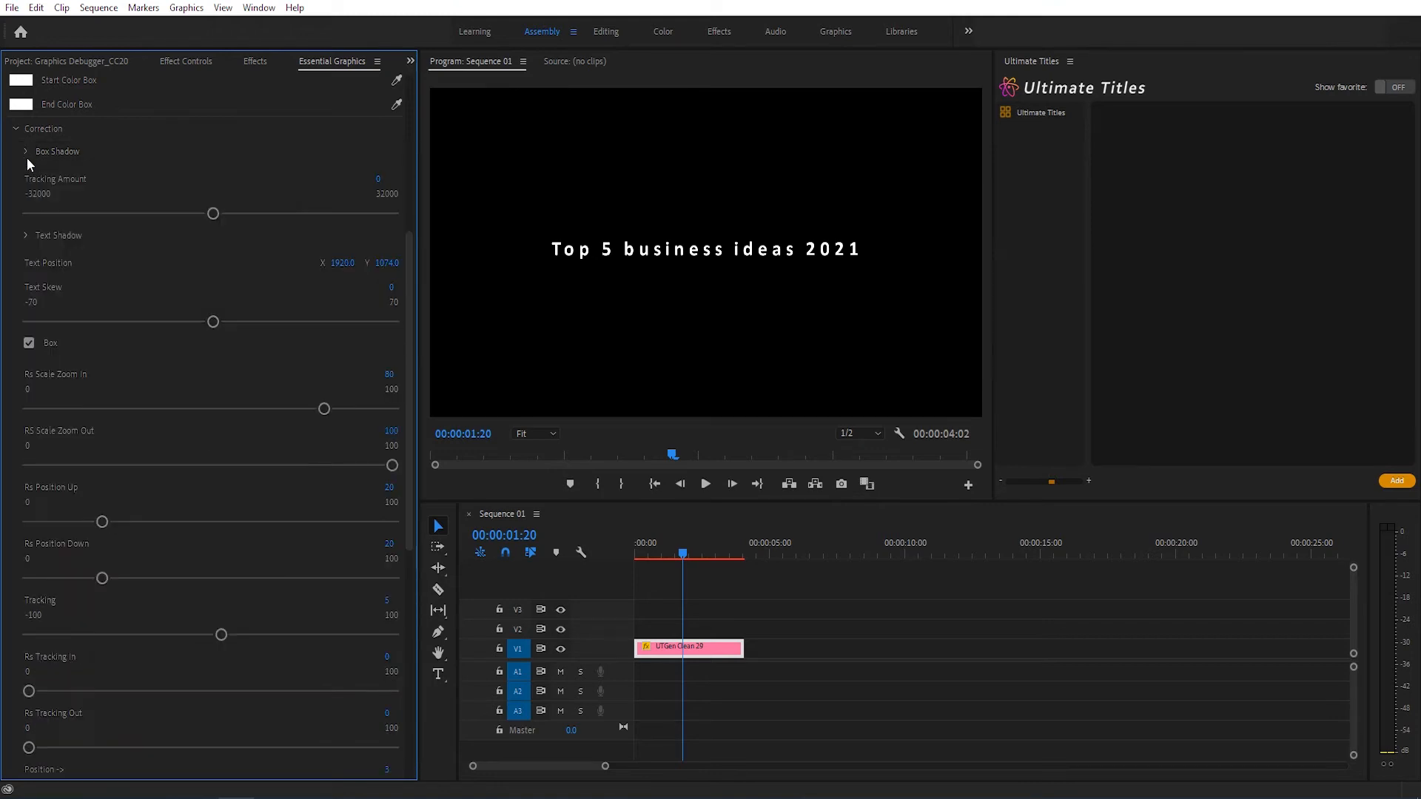
left_click_drag(213, 322, 196, 323)
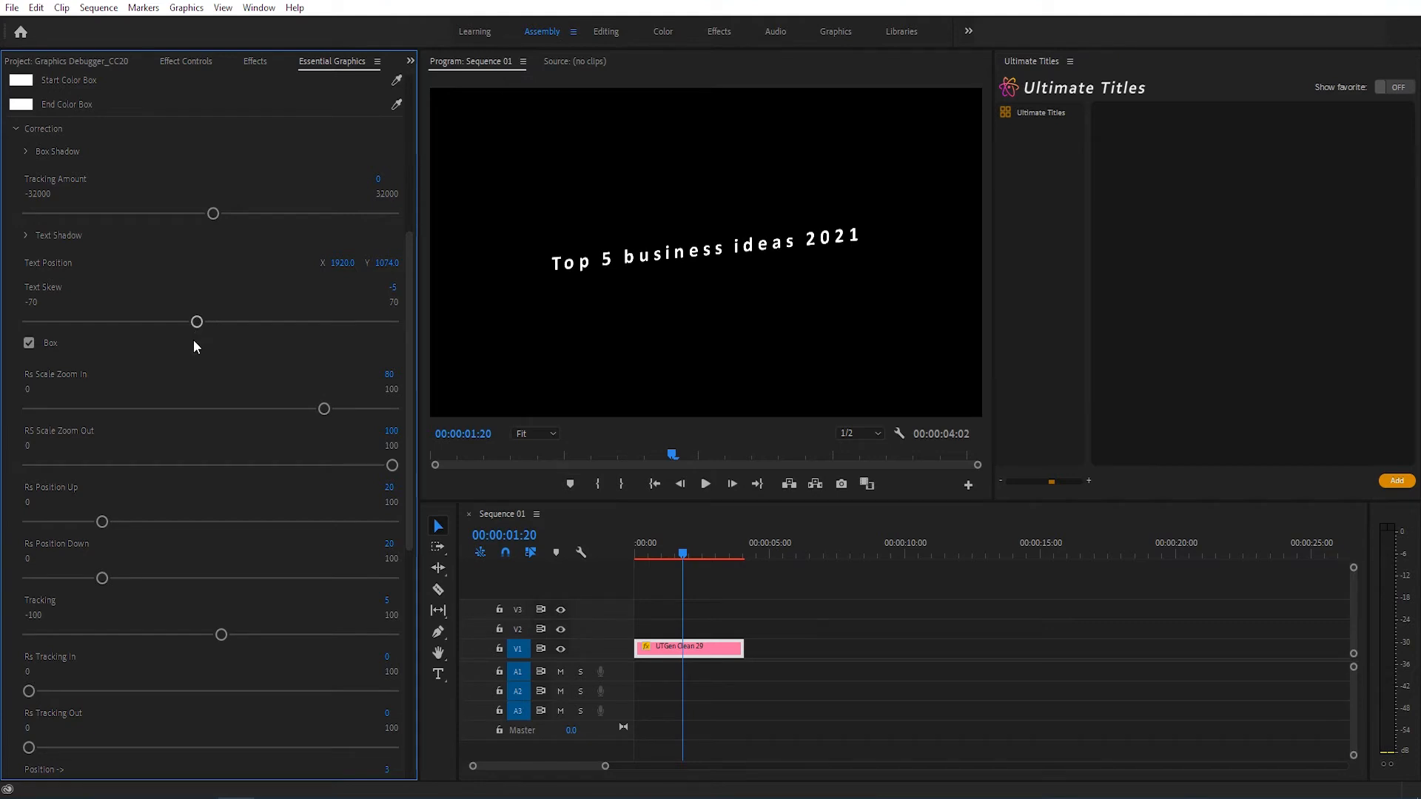
Step: Split the title's source text so that "2021" sits on a second line
scroll(178, 340, "up", 5)
left_click(90, 200)
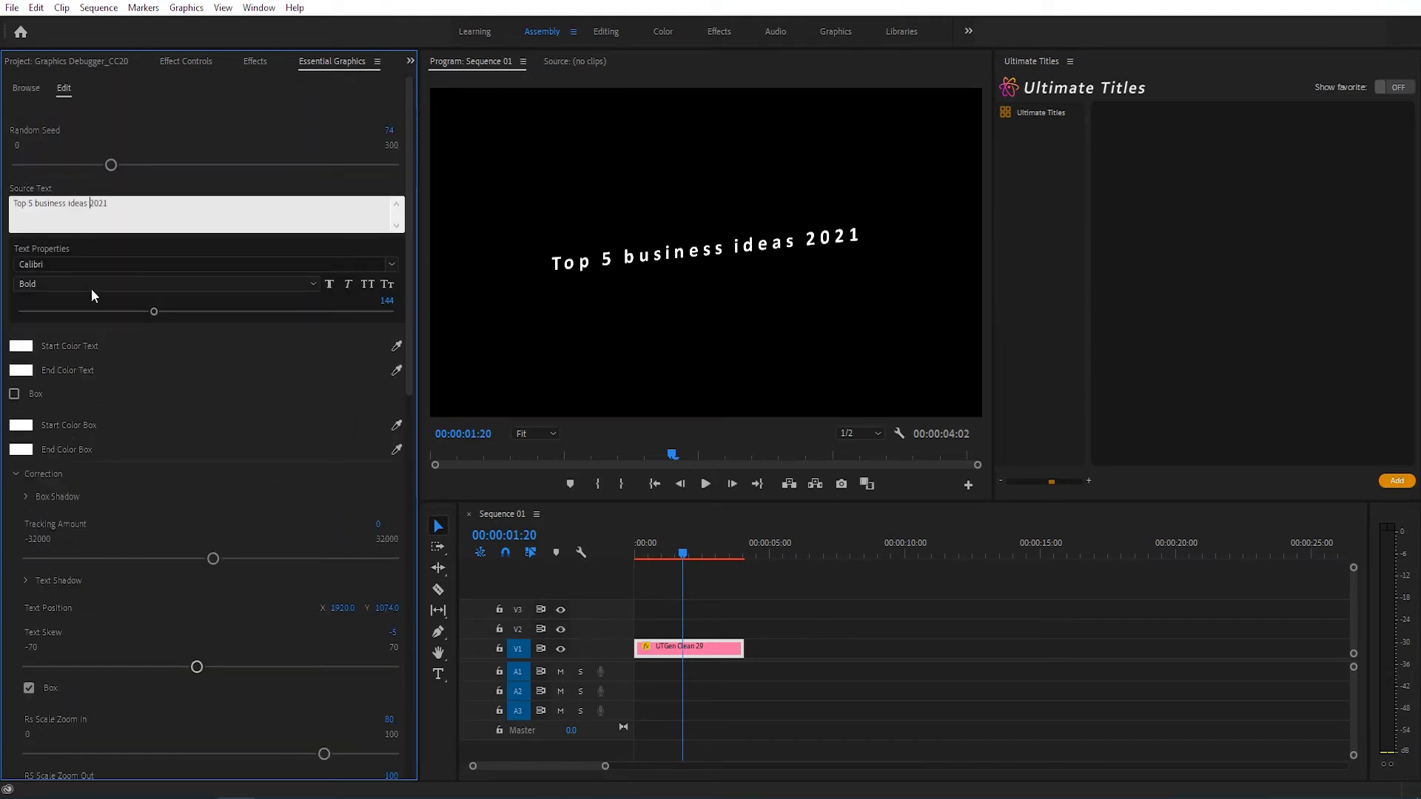
key("Return")
left_click(194, 401)
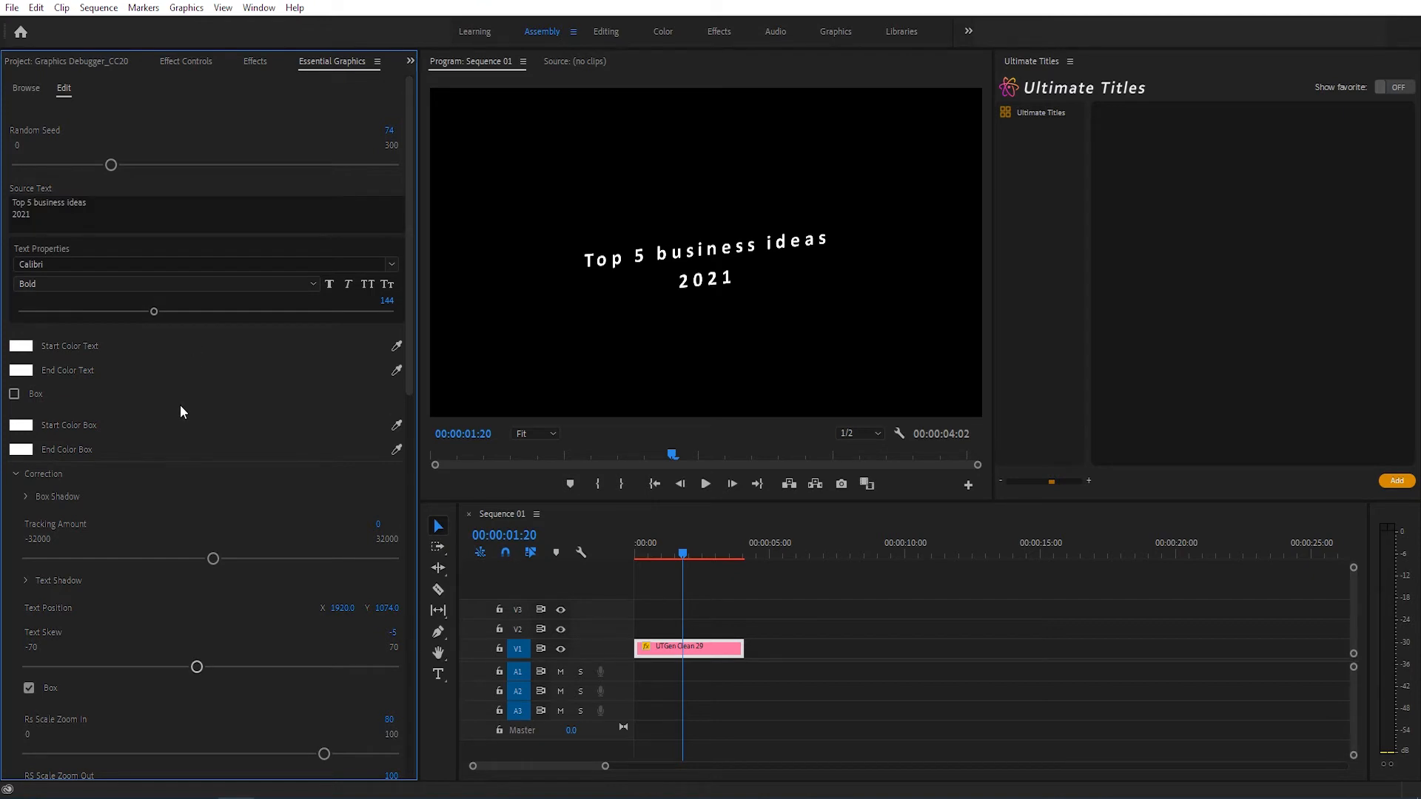
Step: Set the title's Random Seed to 134 and enable its Box
scroll(184, 407, "down", 3)
scroll(123, 473, "down", 2)
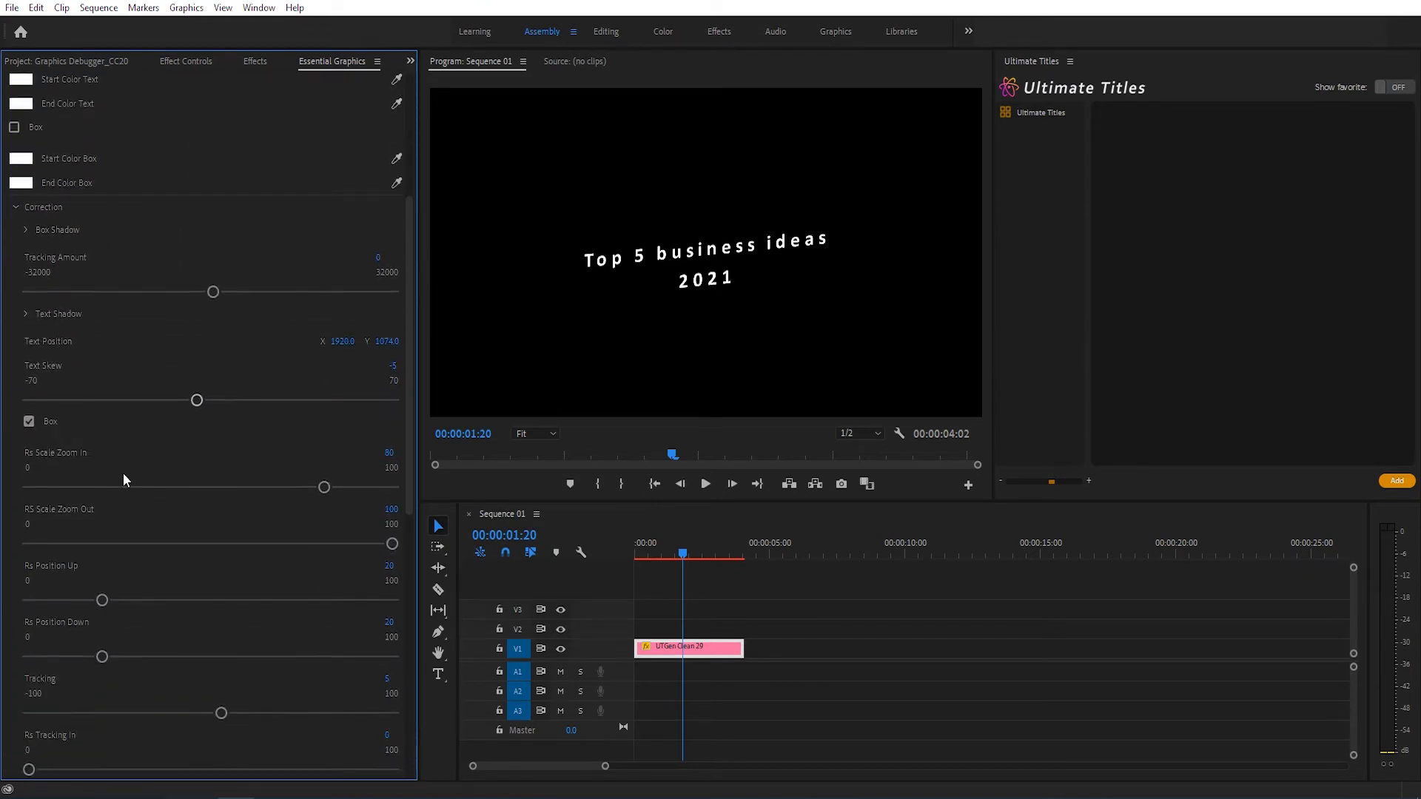
scroll(123, 473, "down", 5)
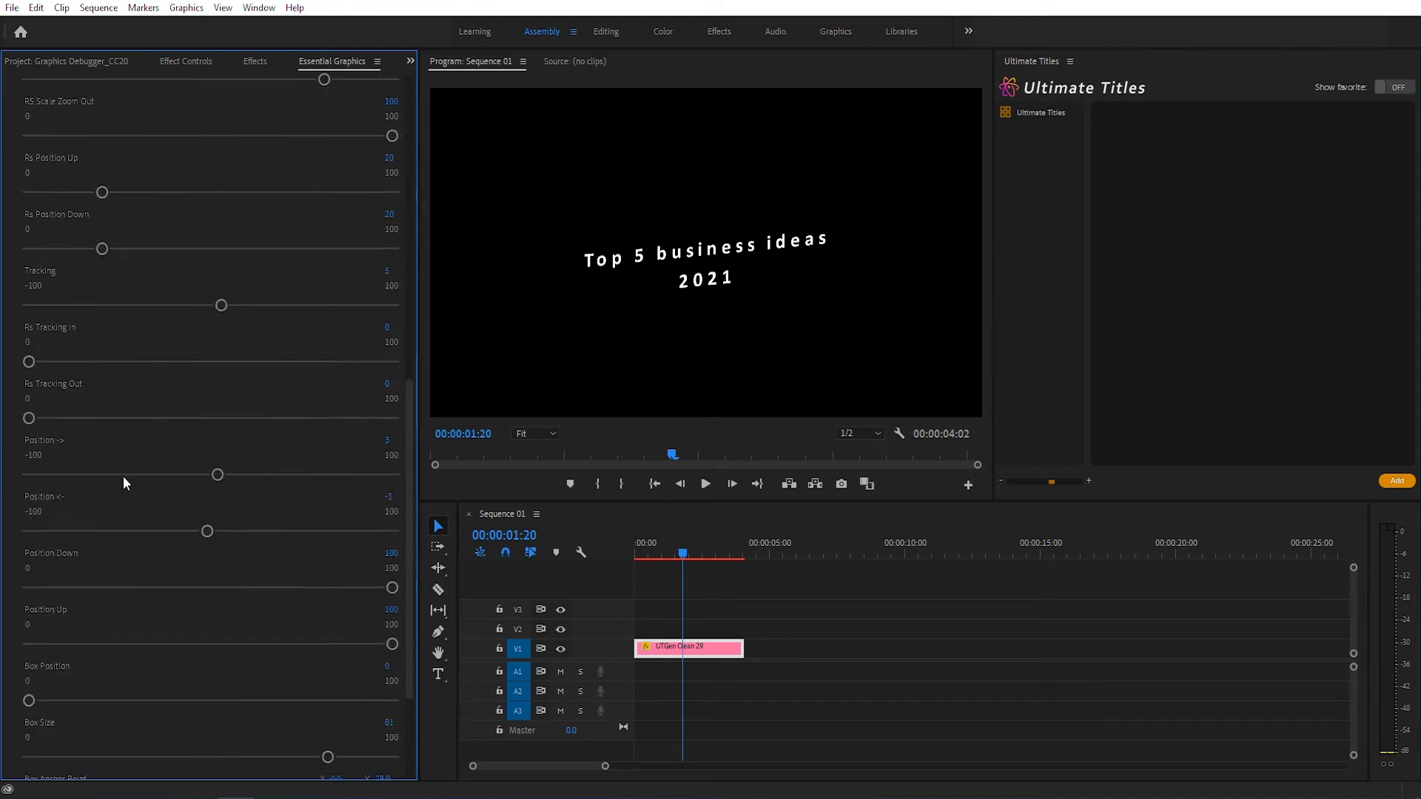
scroll(191, 531, "up", 10)
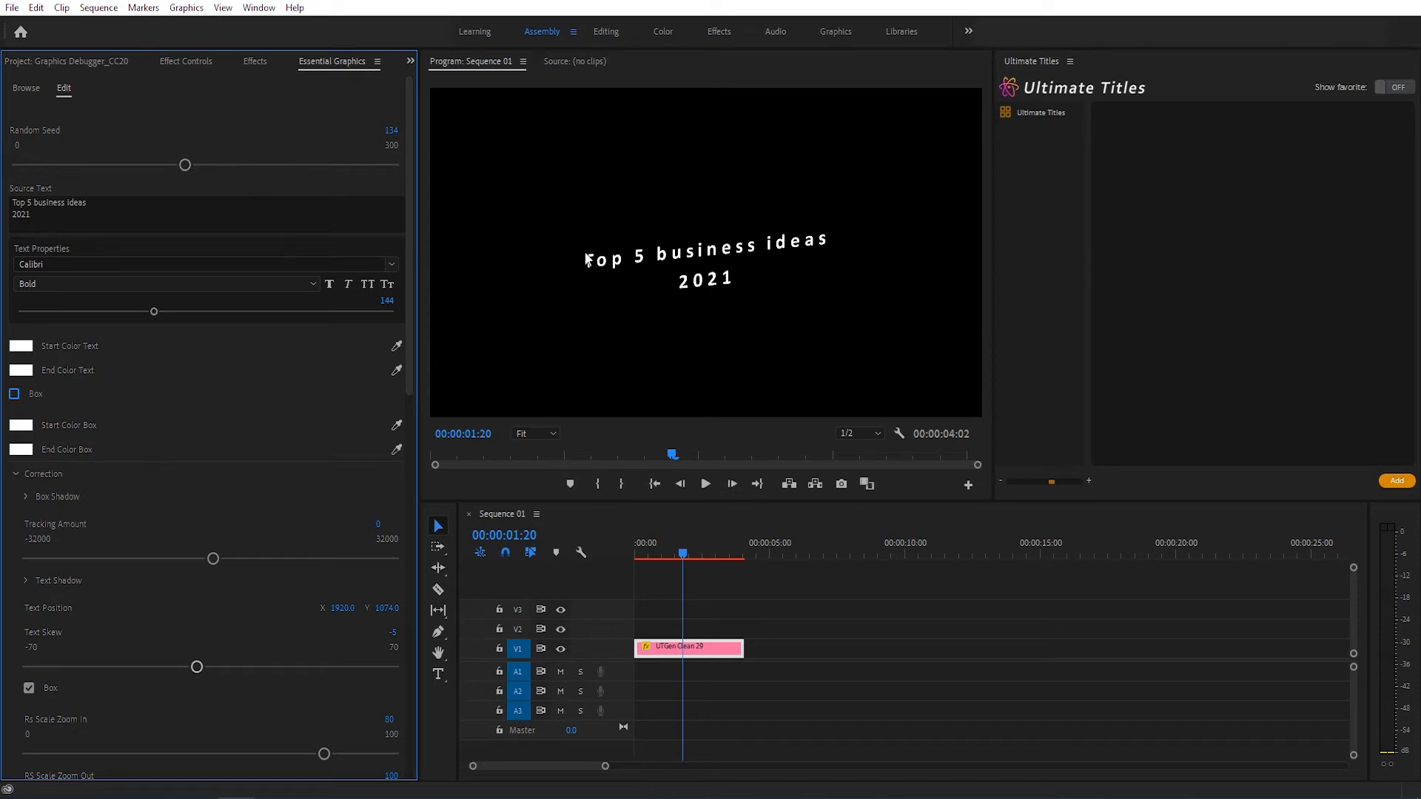
left_click(14, 394)
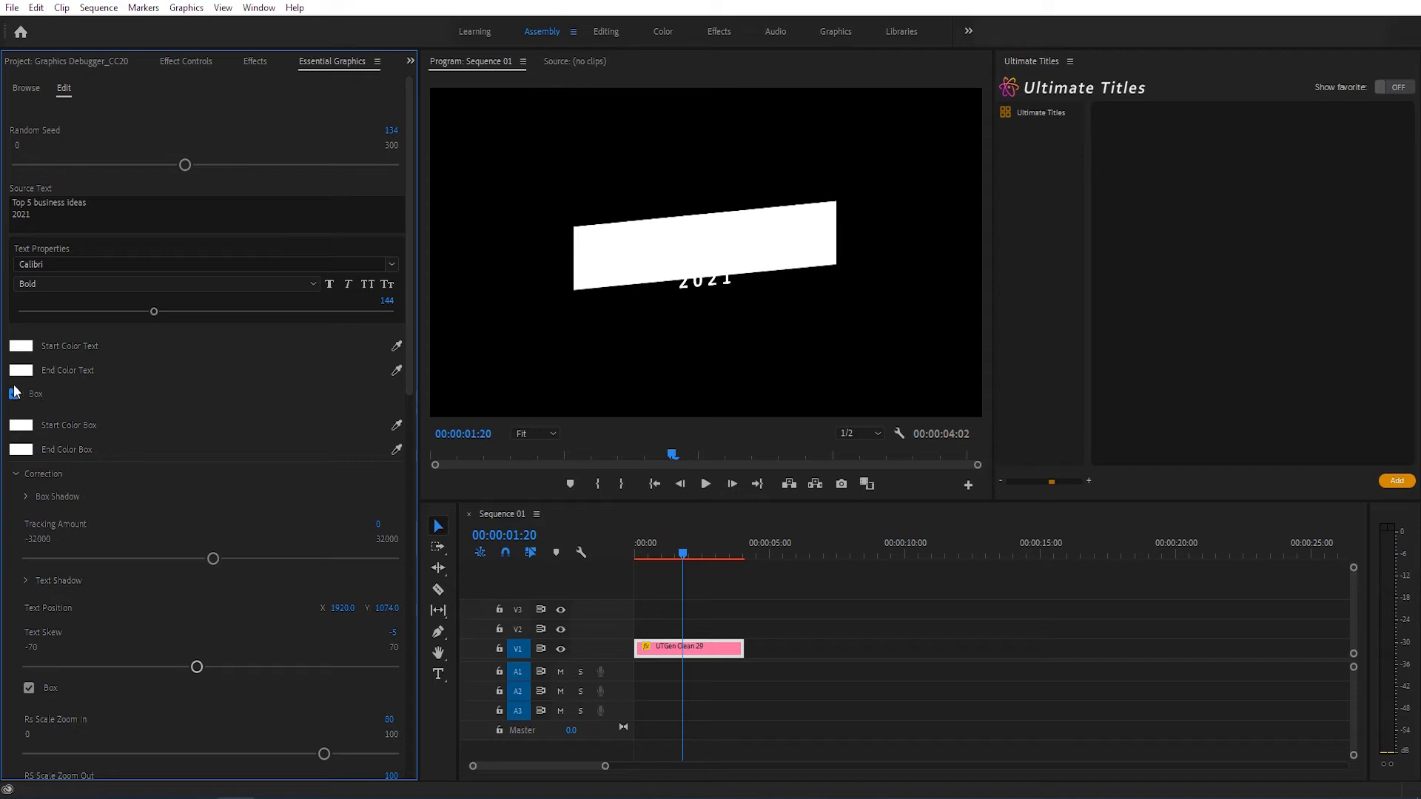
scroll(106, 390, "down", 2)
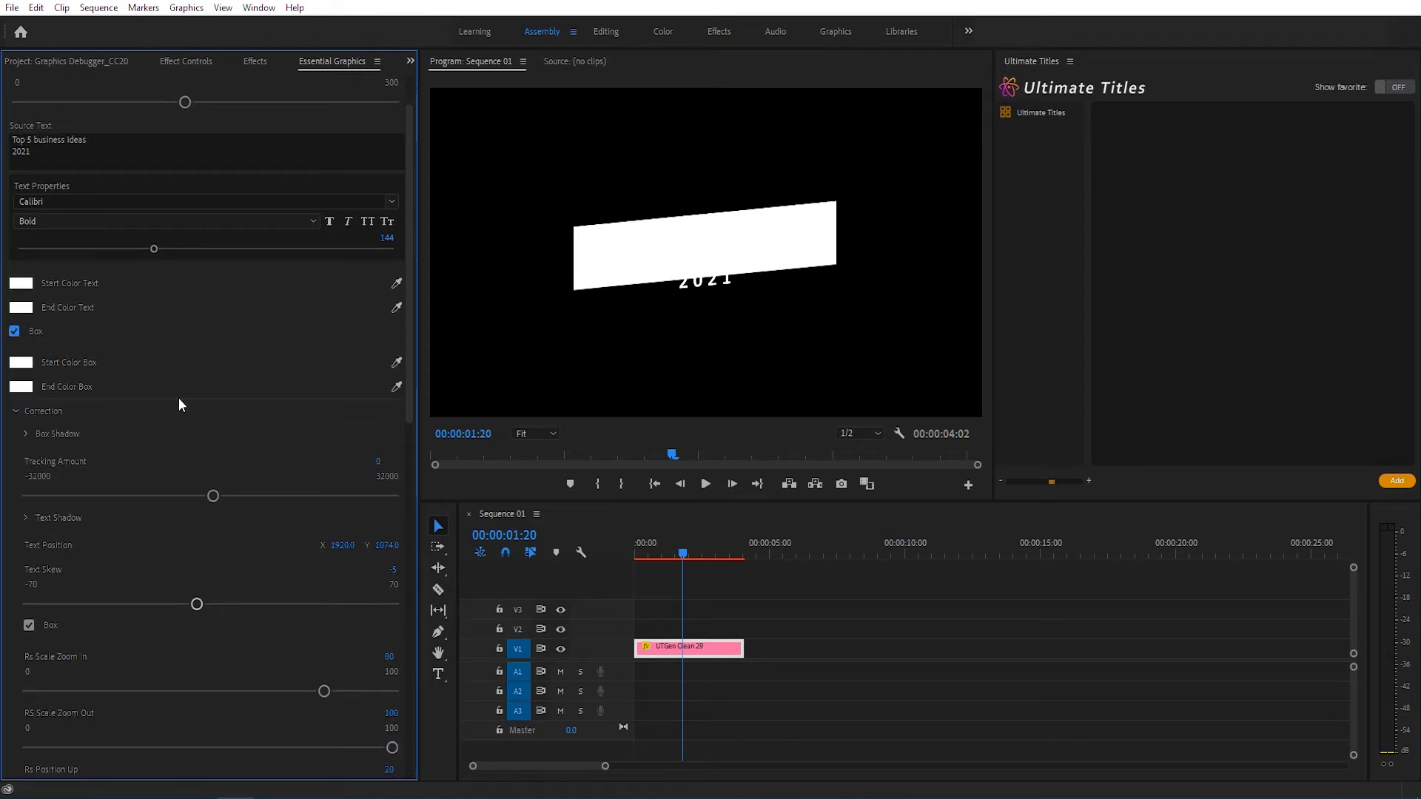
scroll(163, 399, "up", 2)
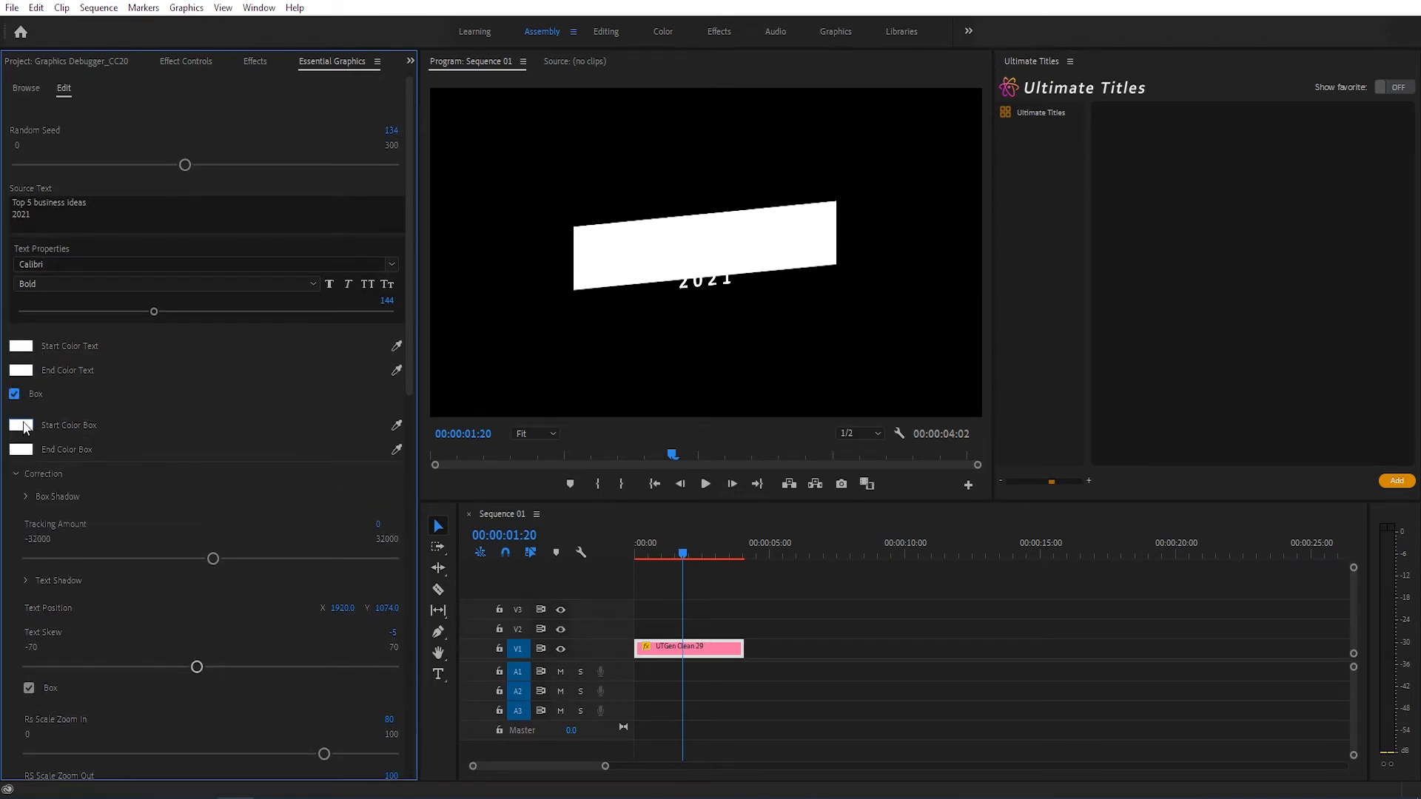
Step: Set the box's start color to a saturated orange with a hue of about 34°
left_click(22, 427)
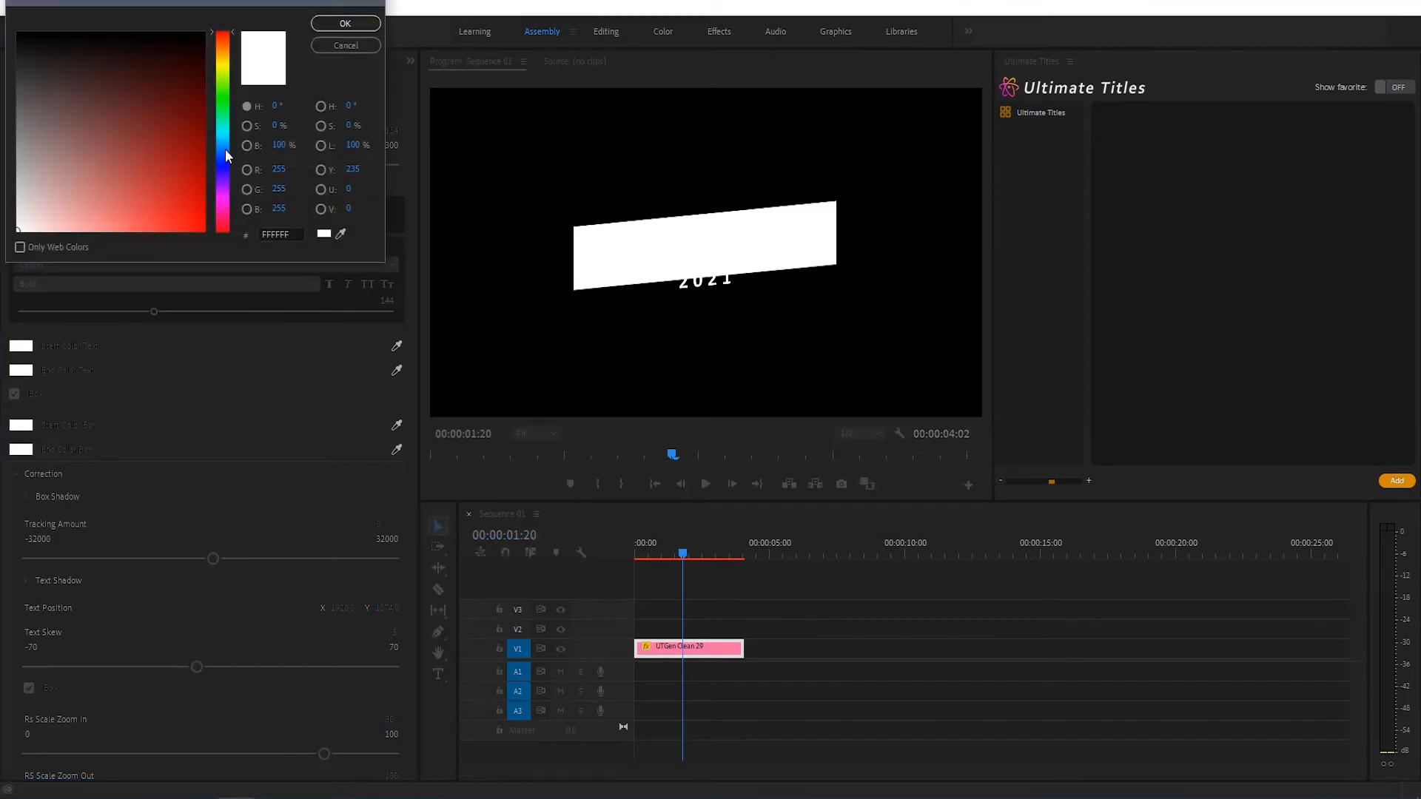
left_click_drag(222, 74, 222, 51)
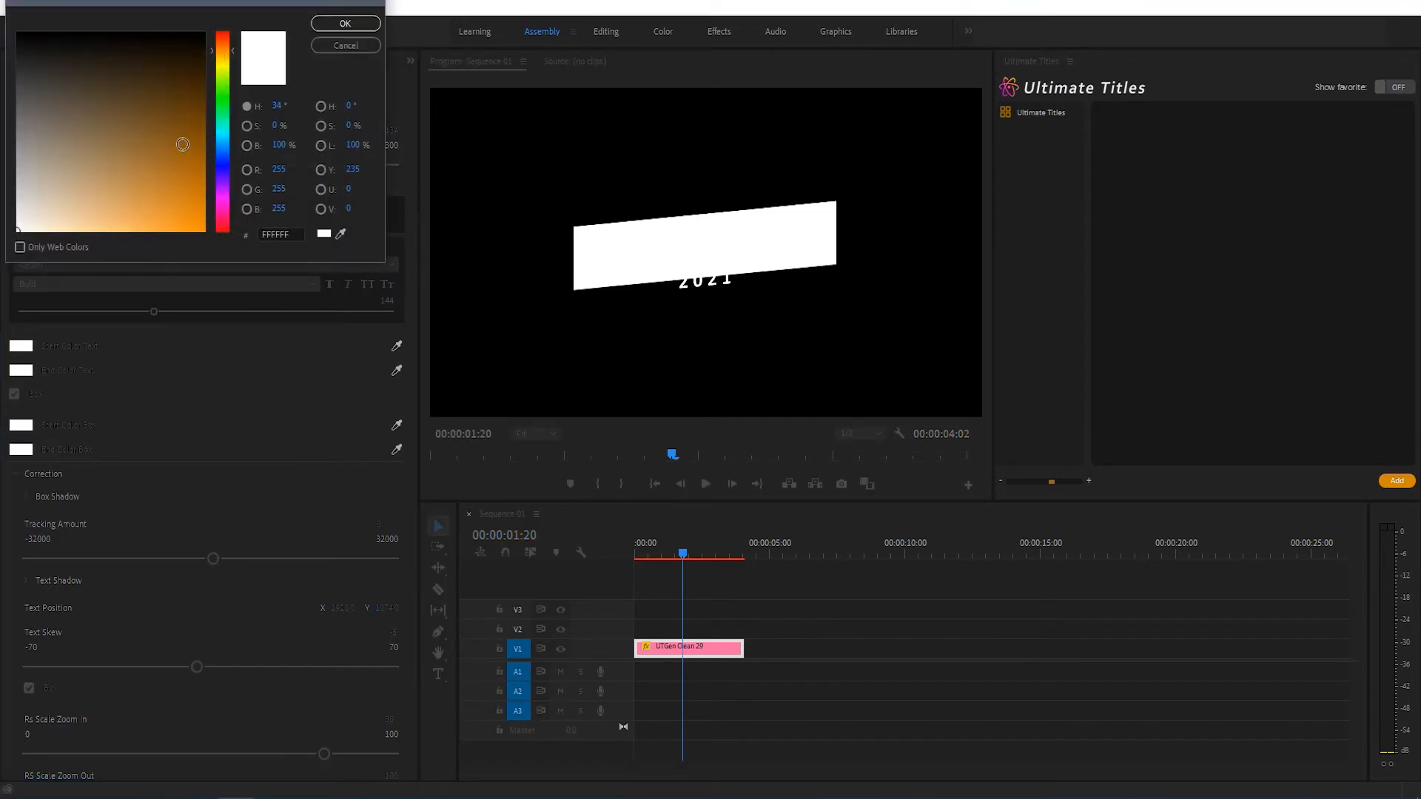
left_click_drag(176, 191, 218, 247)
left_click(345, 22)
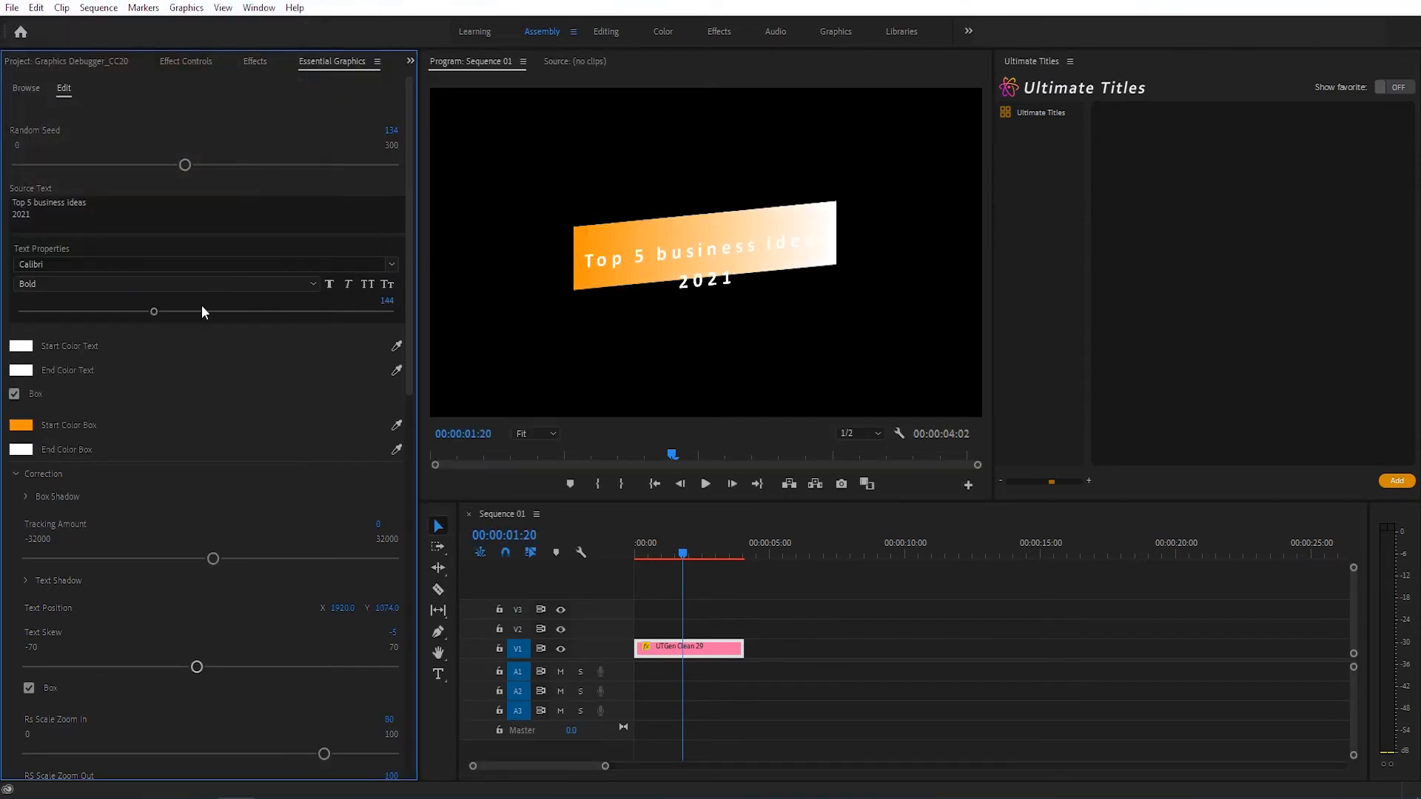
Step: Set the box's end color to a bright, fully saturated yellow
left_click(22, 449)
left_click_drag(222, 81, 225, 61)
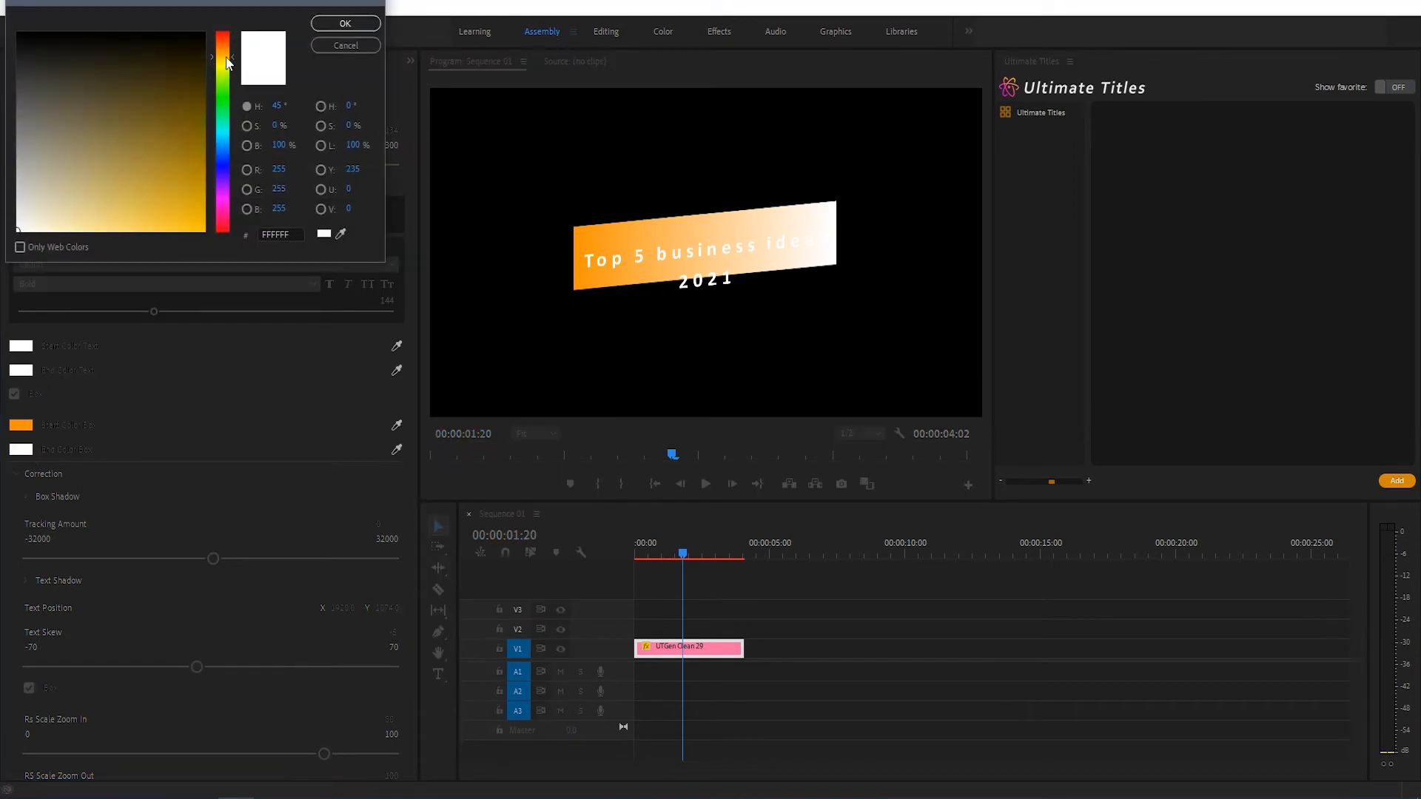
left_click_drag(177, 221, 206, 231)
left_click(345, 23)
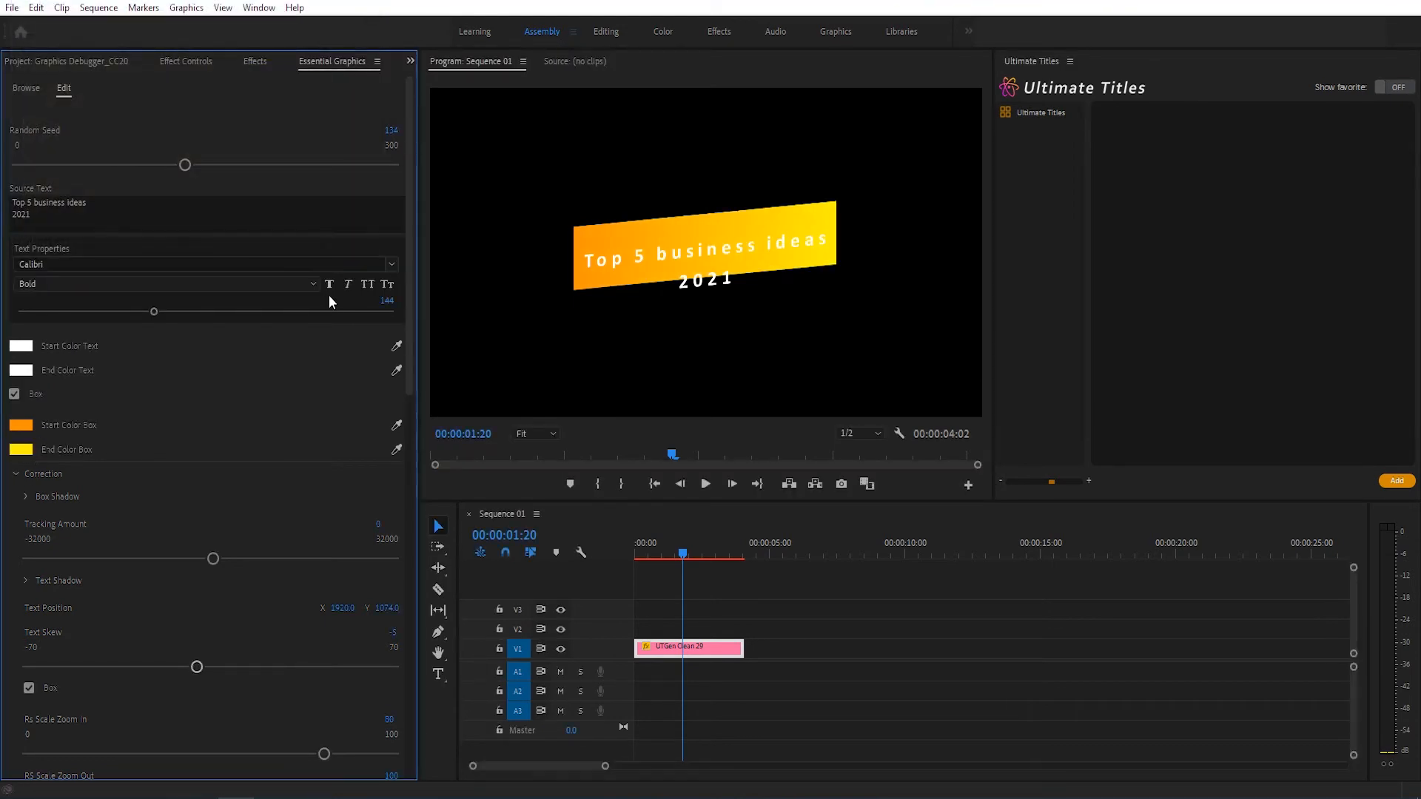
Step: Set the start color of the text to dark grey 202020 and its end color to 2E2E2E
left_click(26, 352)
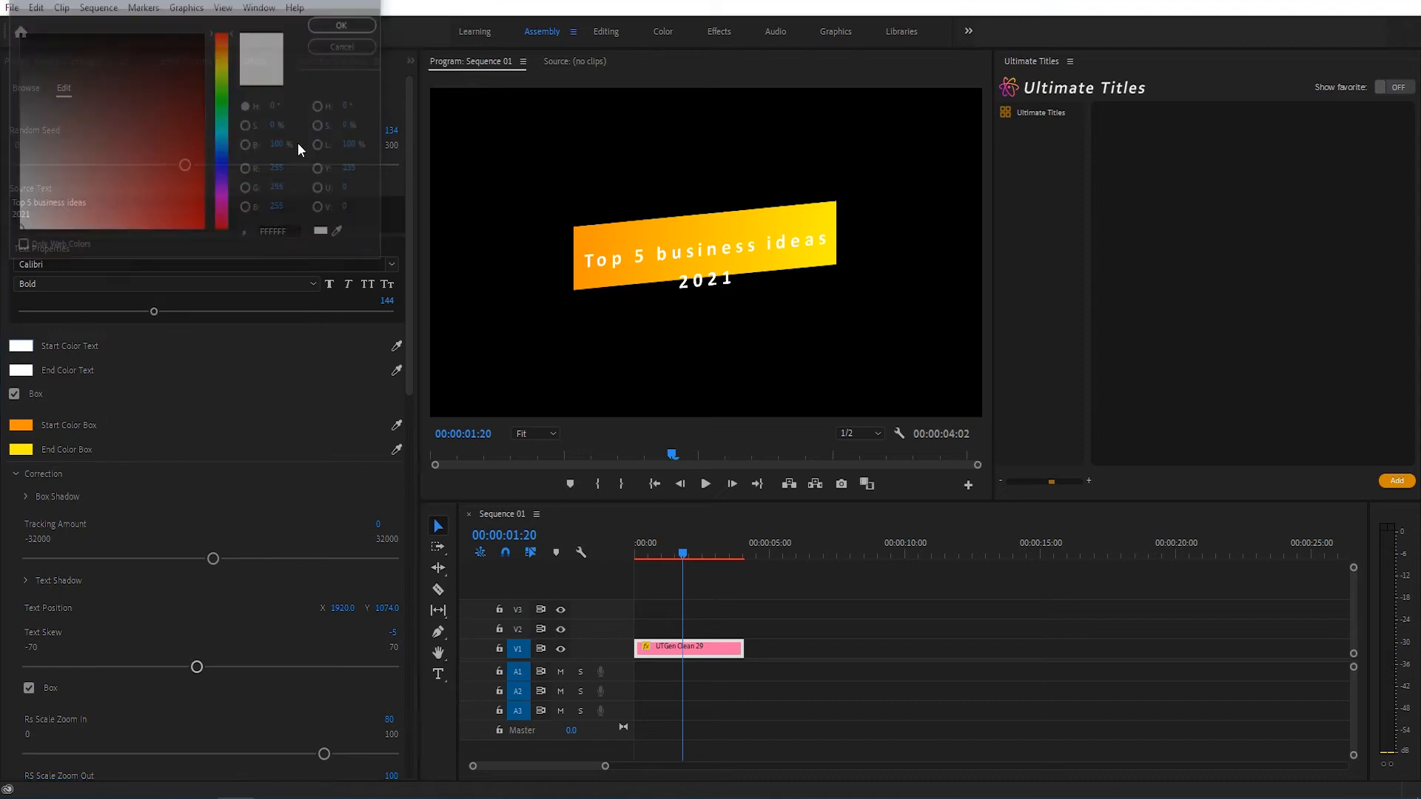
left_click_drag(26, 147, 8, 70)
left_click(345, 23)
left_click(21, 369)
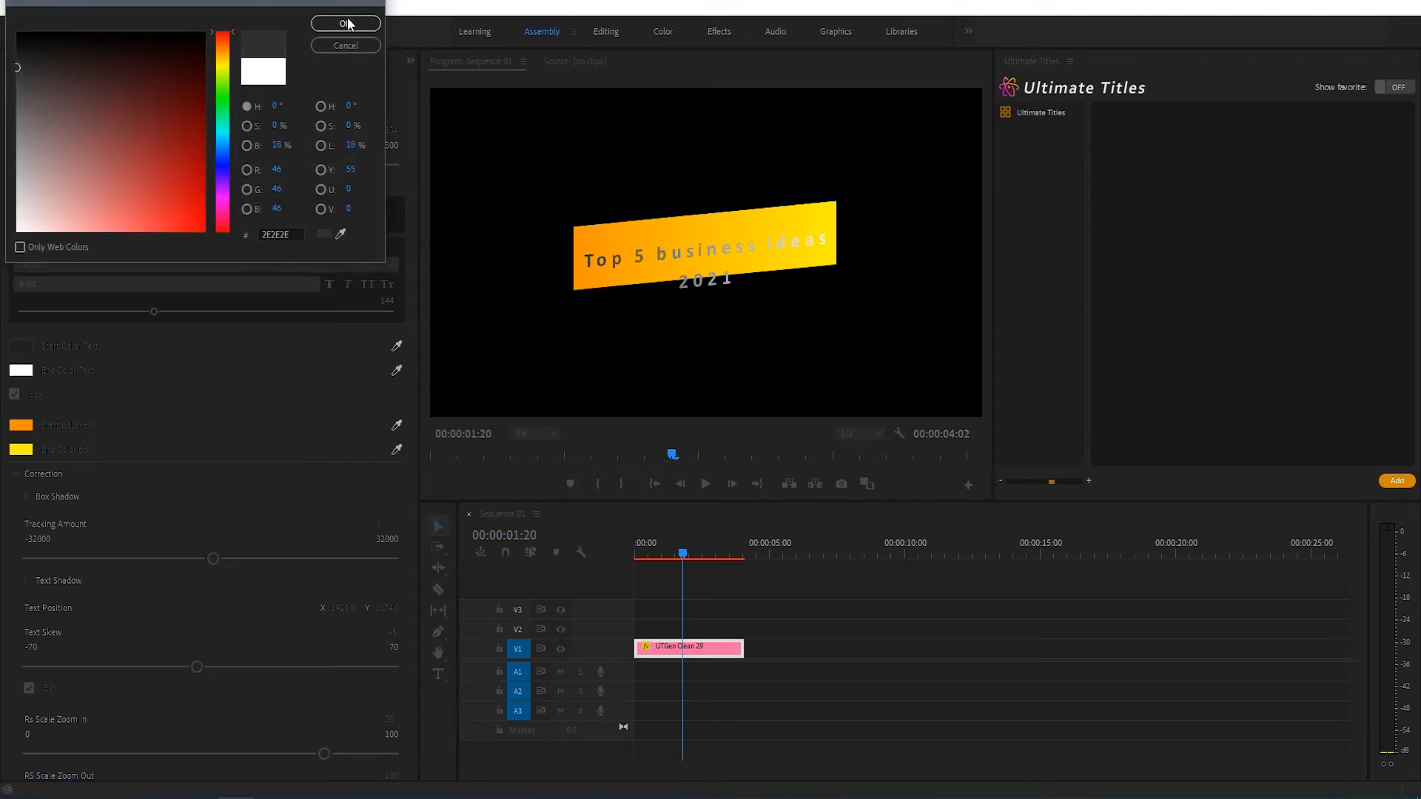
left_click(345, 23)
Step: Set the Box Anchor Point's Y value to -66 so the box covers both text lines
scroll(326, 404, "down", 8)
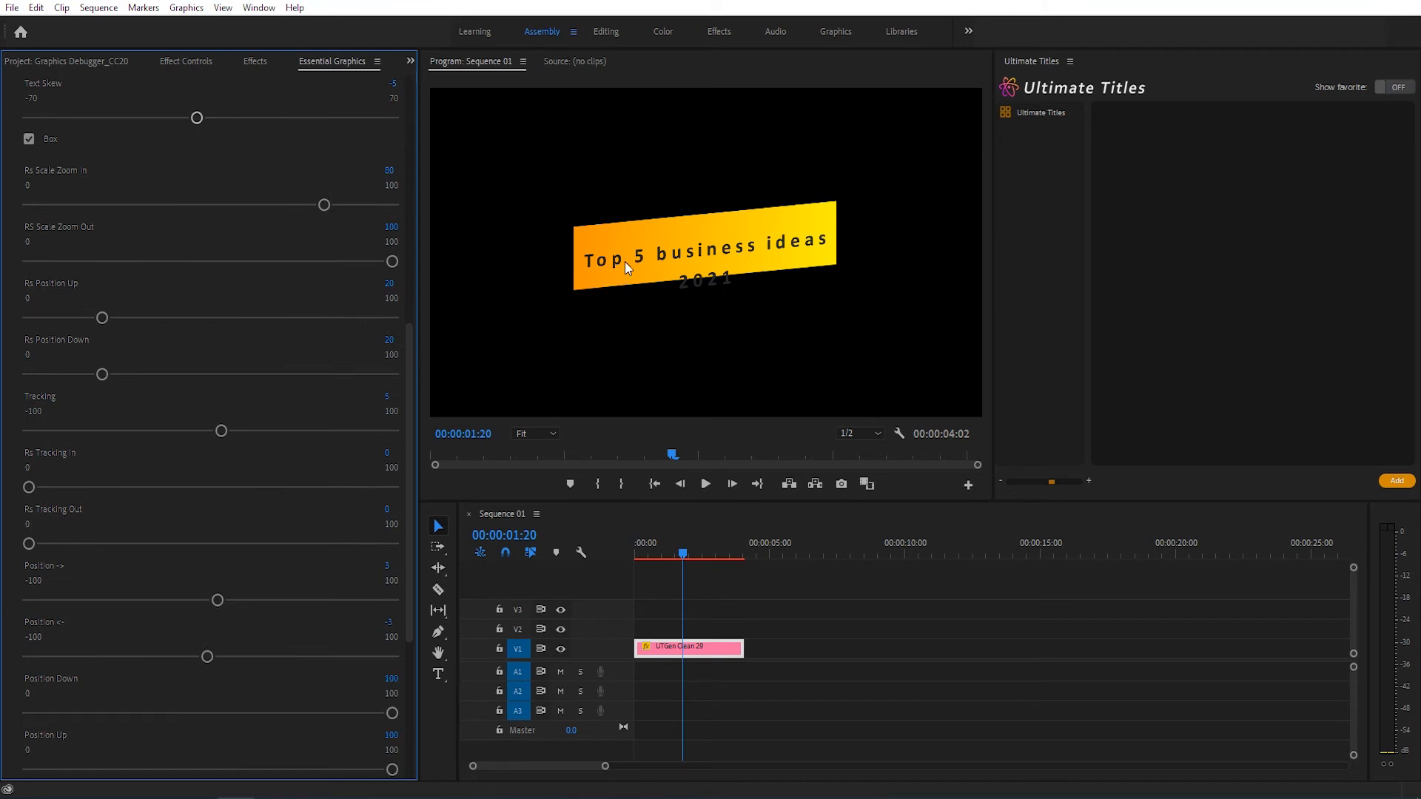
scroll(338, 513, "down", 5)
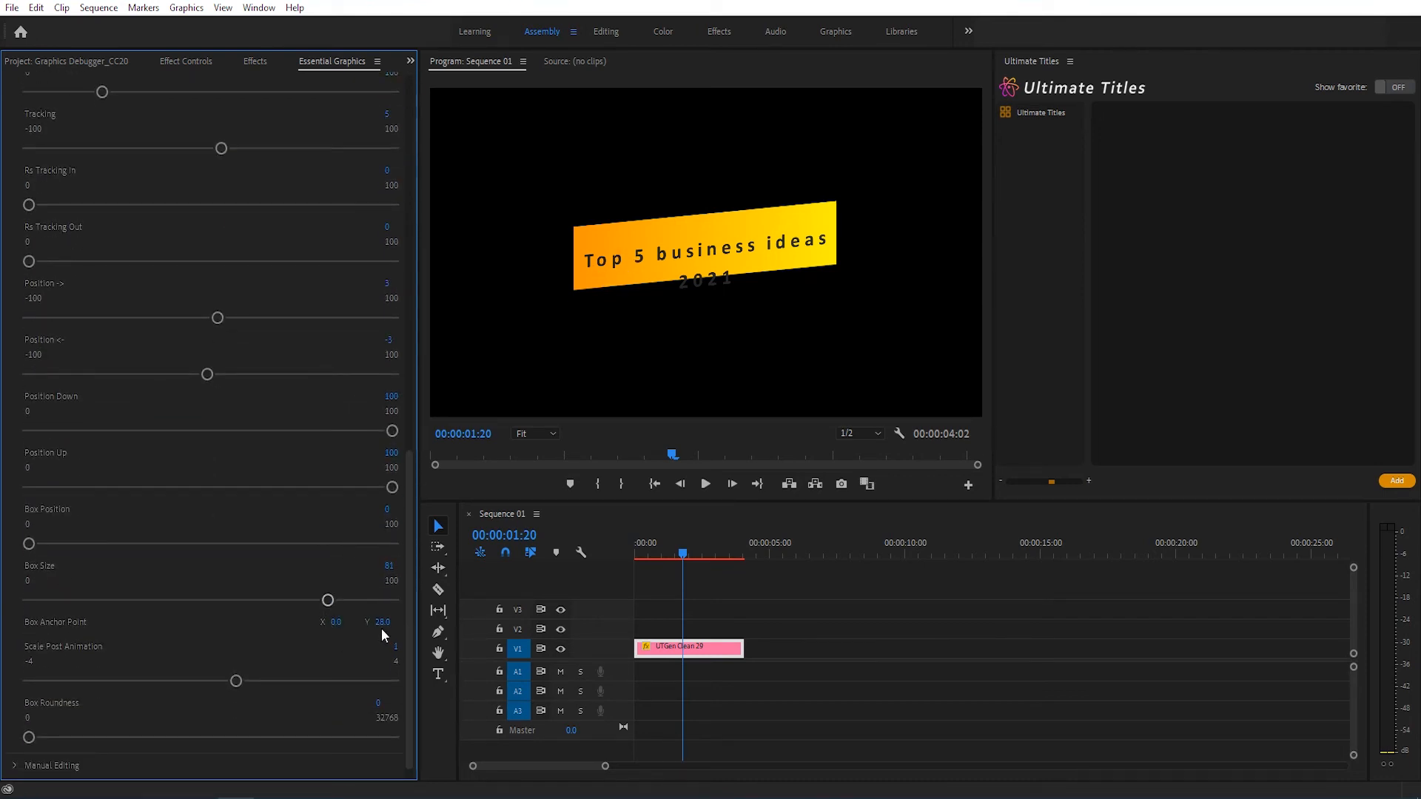
left_click_drag(382, 623, 309, 650)
Step: Set the Box Roundness to 4 and preview the title's animation from the start
scroll(367, 587, "down", 1)
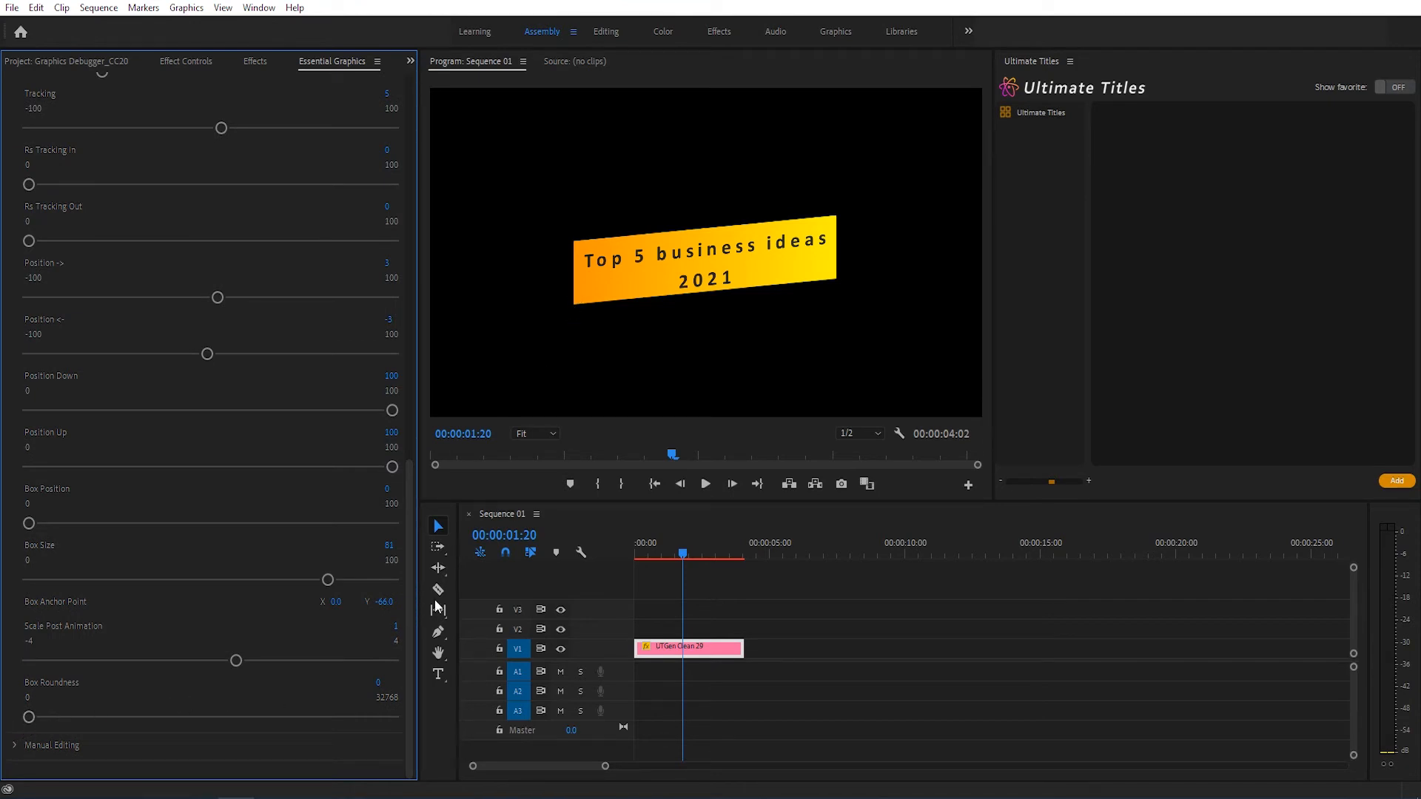
left_click(378, 682)
type("4")
key("Return")
left_click_drag(654, 549, 629, 549)
key("space")
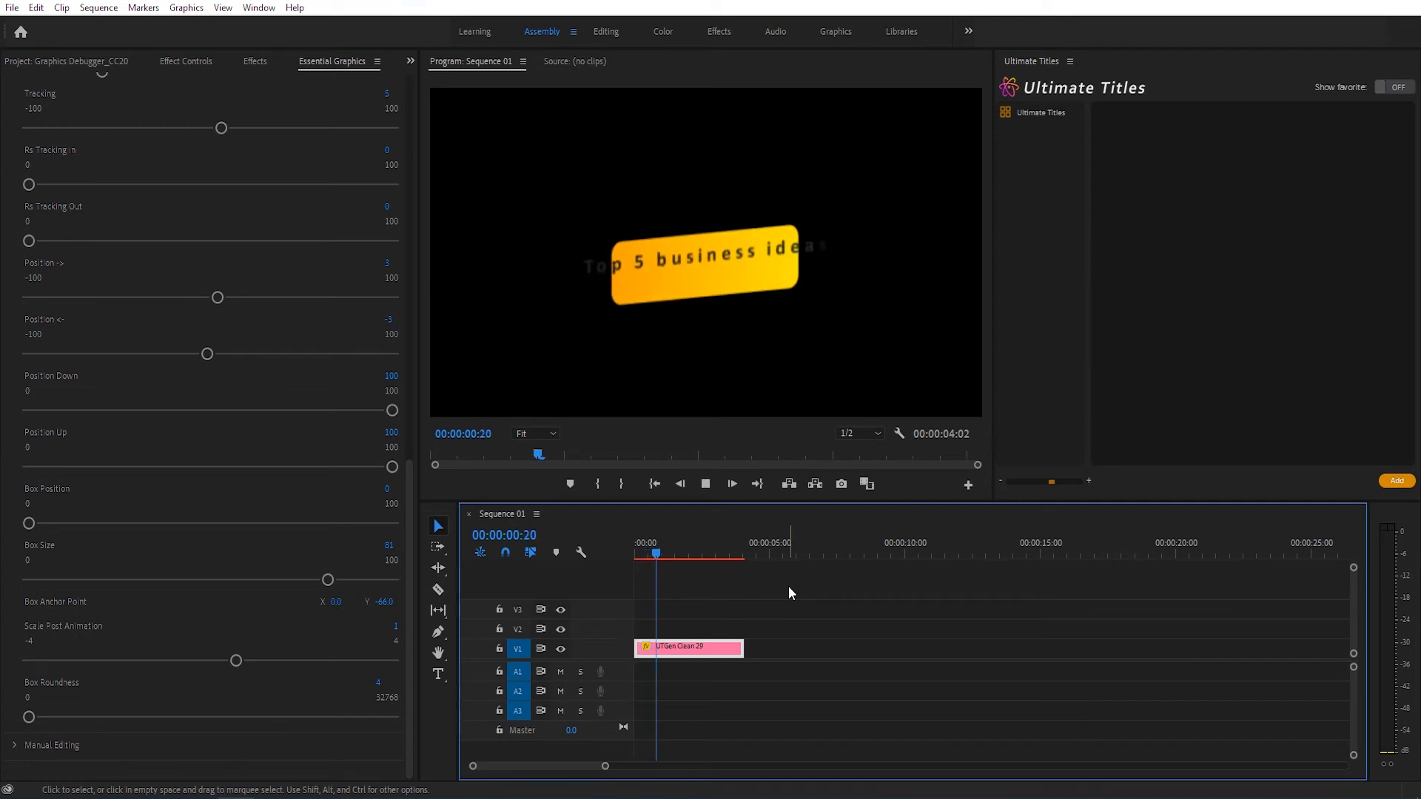
key("space")
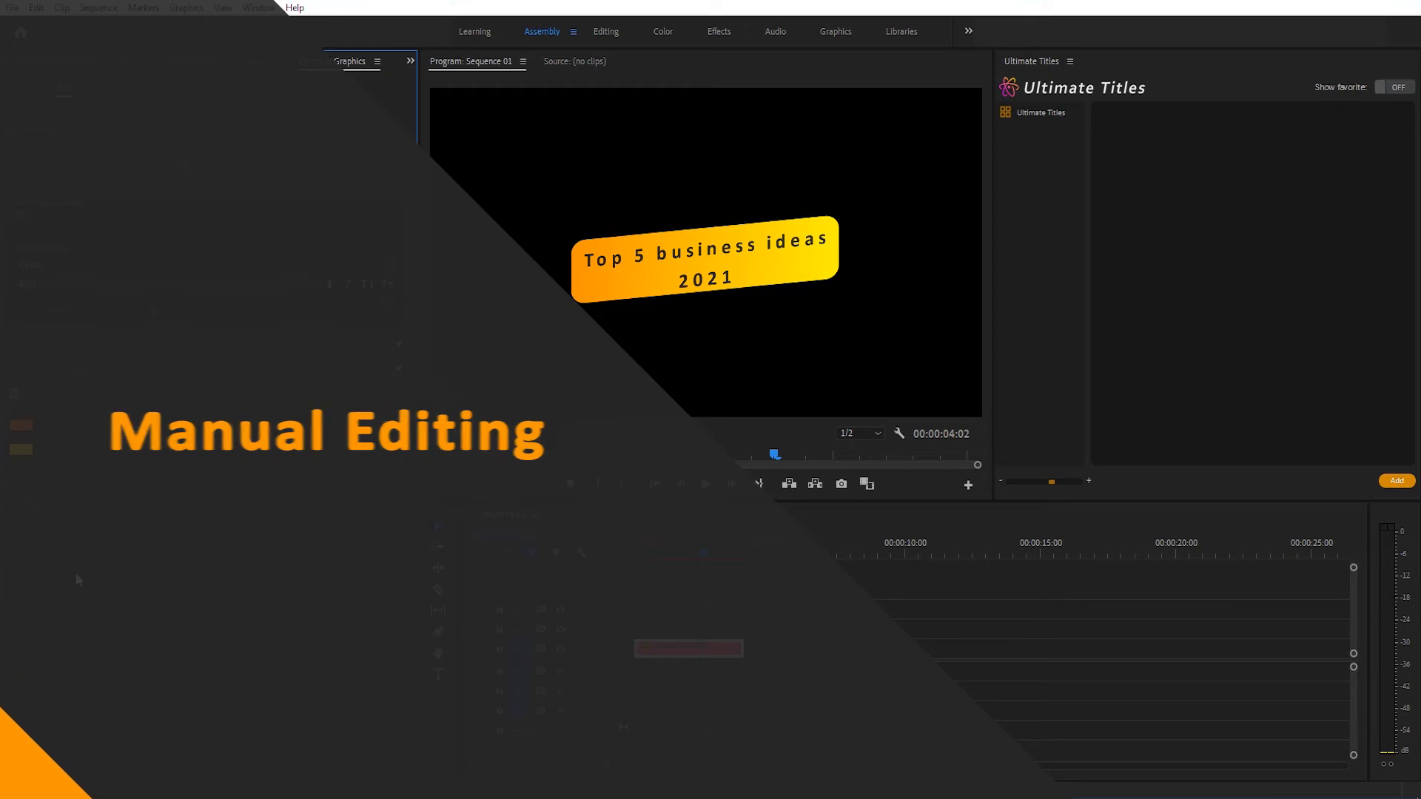
Step: Turn off Random in the Manual Editing settings and set the active animation properties, including Opacity Rs, Scale Rs Zoom In and Box Position, to 0
left_click(15, 501)
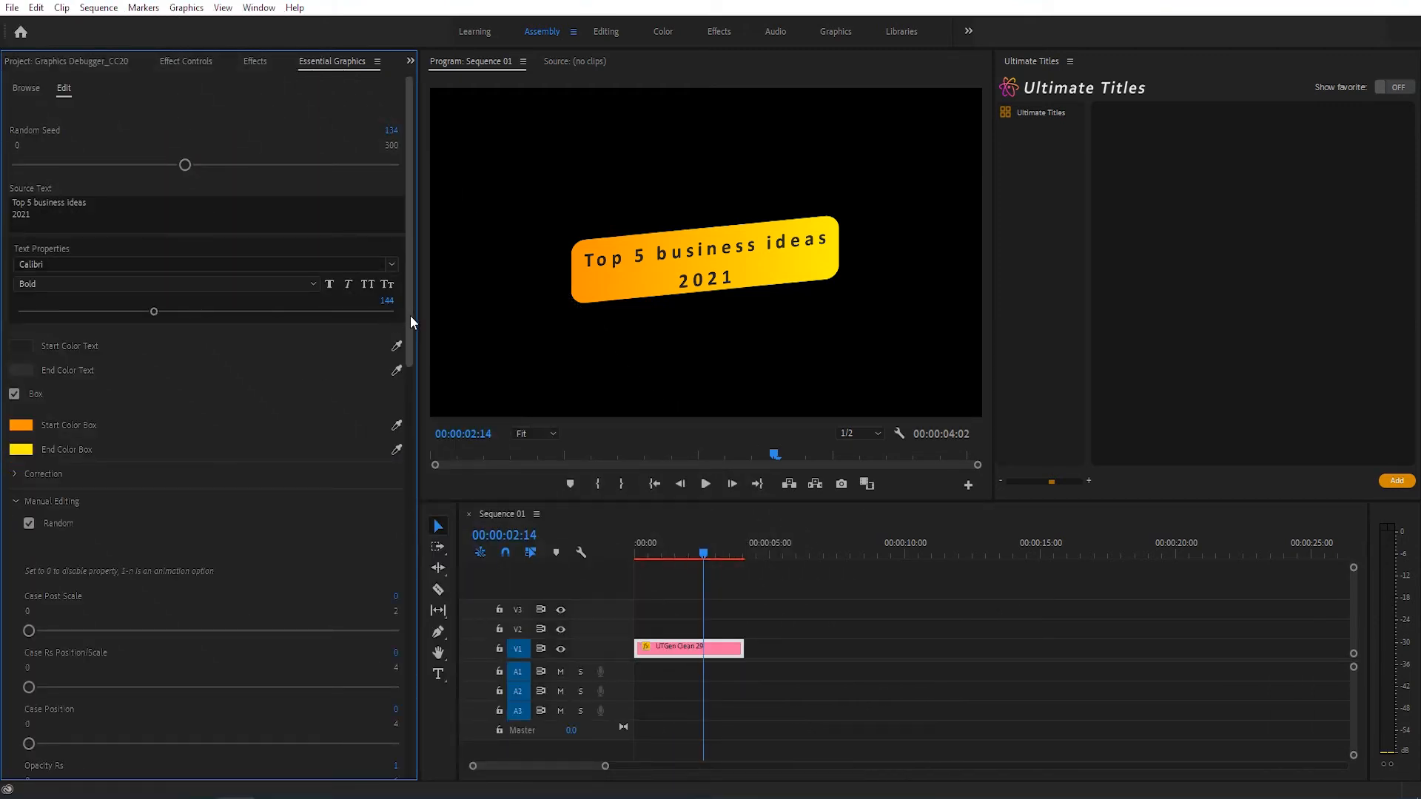
left_click(29, 524)
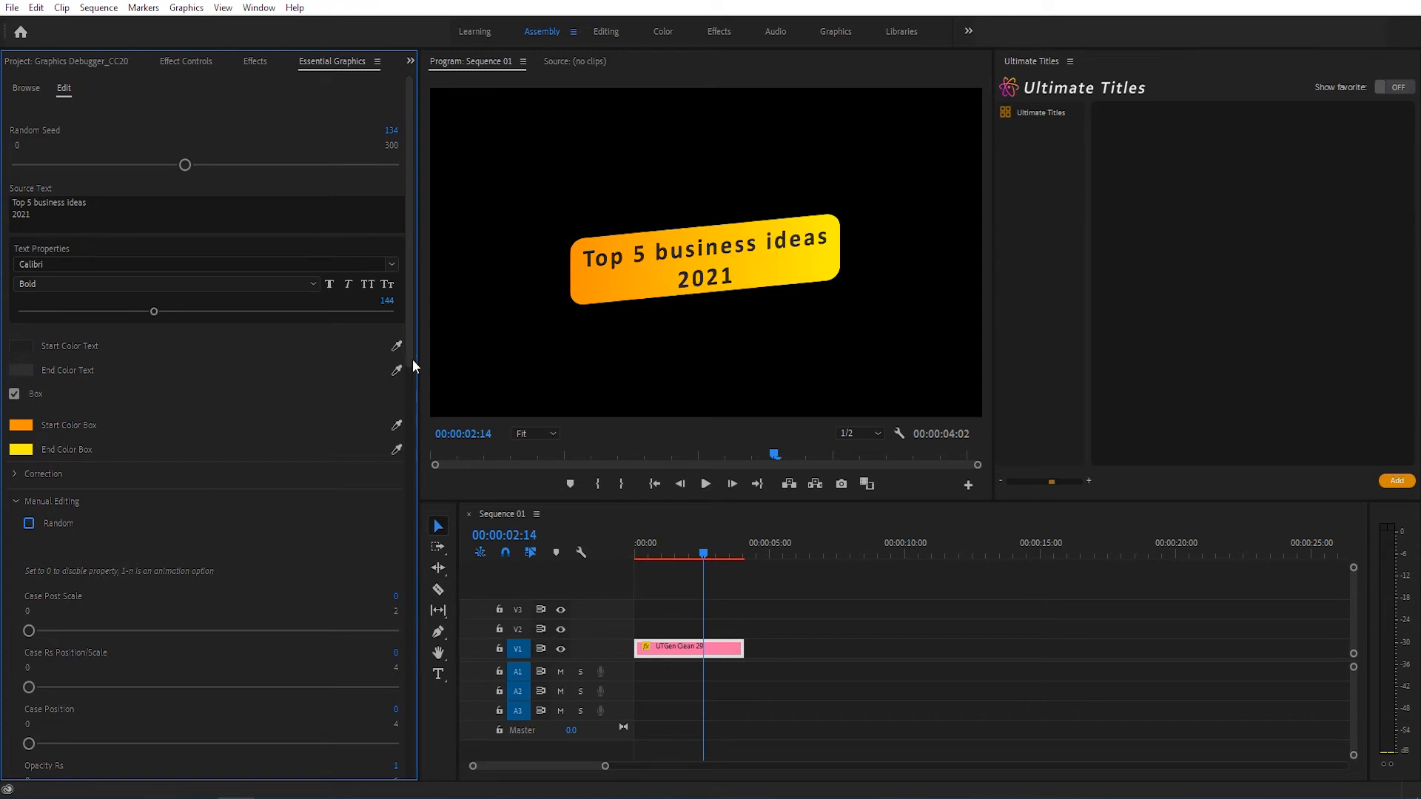
left_click_drag(408, 358, 410, 476)
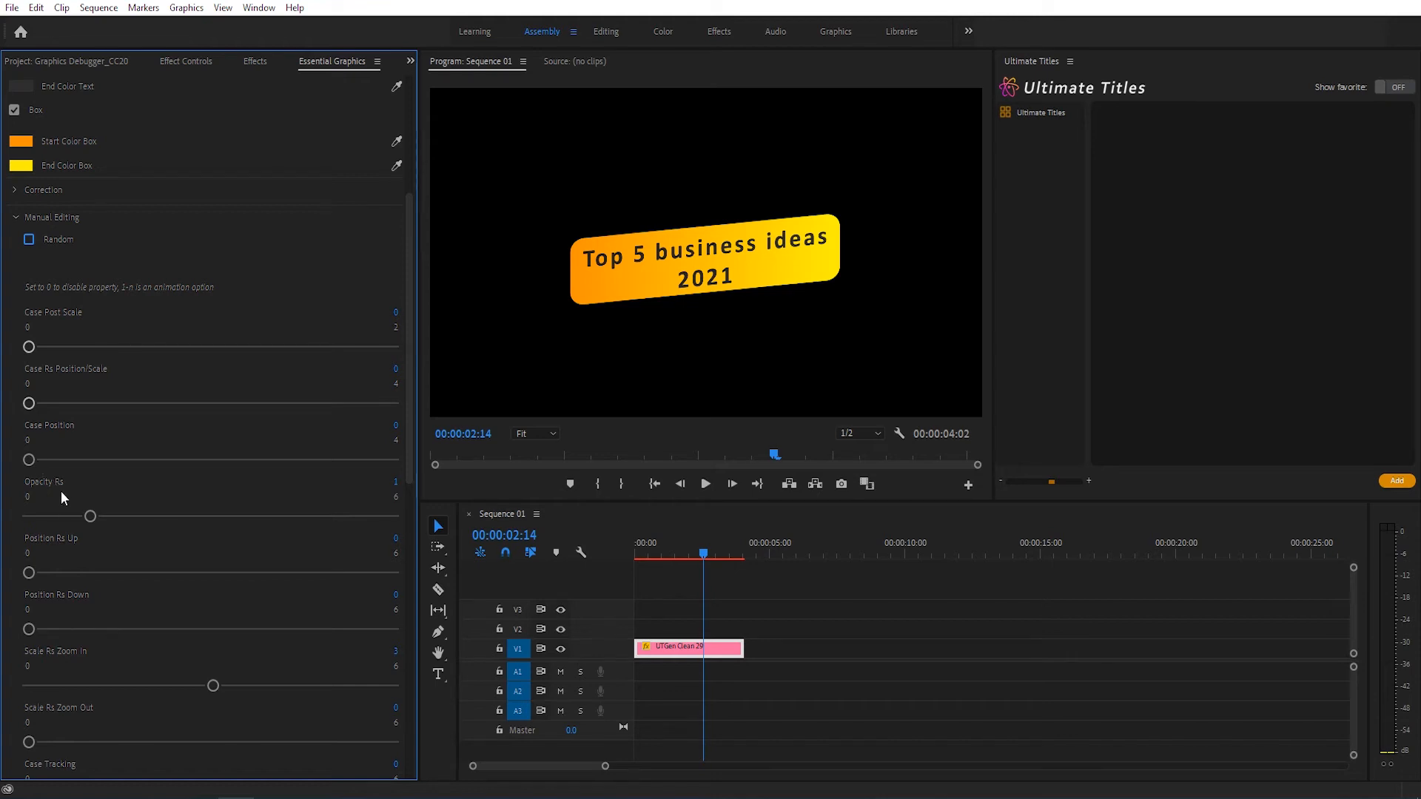
left_click_drag(86, 515, 31, 534)
left_click_drag(412, 385, 402, 650)
left_click_drag(148, 450, 29, 444)
left_click_drag(326, 670, 29, 666)
left_click_drag(152, 721, 30, 722)
scroll(340, 732, "down", 3)
left_click_drag(257, 703, 29, 703)
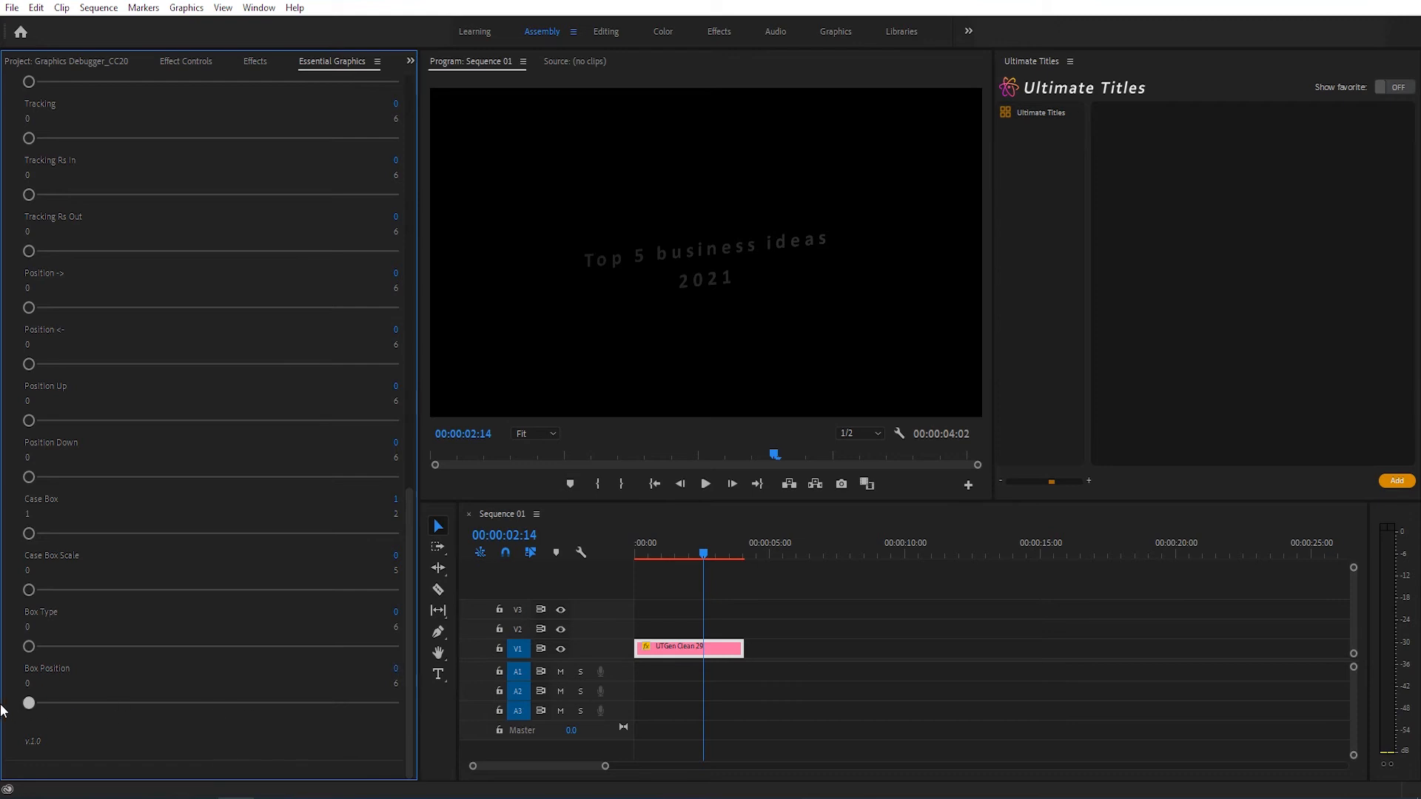
Step: Set both the start and end colors of the title text to white
left_click_drag(407, 556, 390, 194)
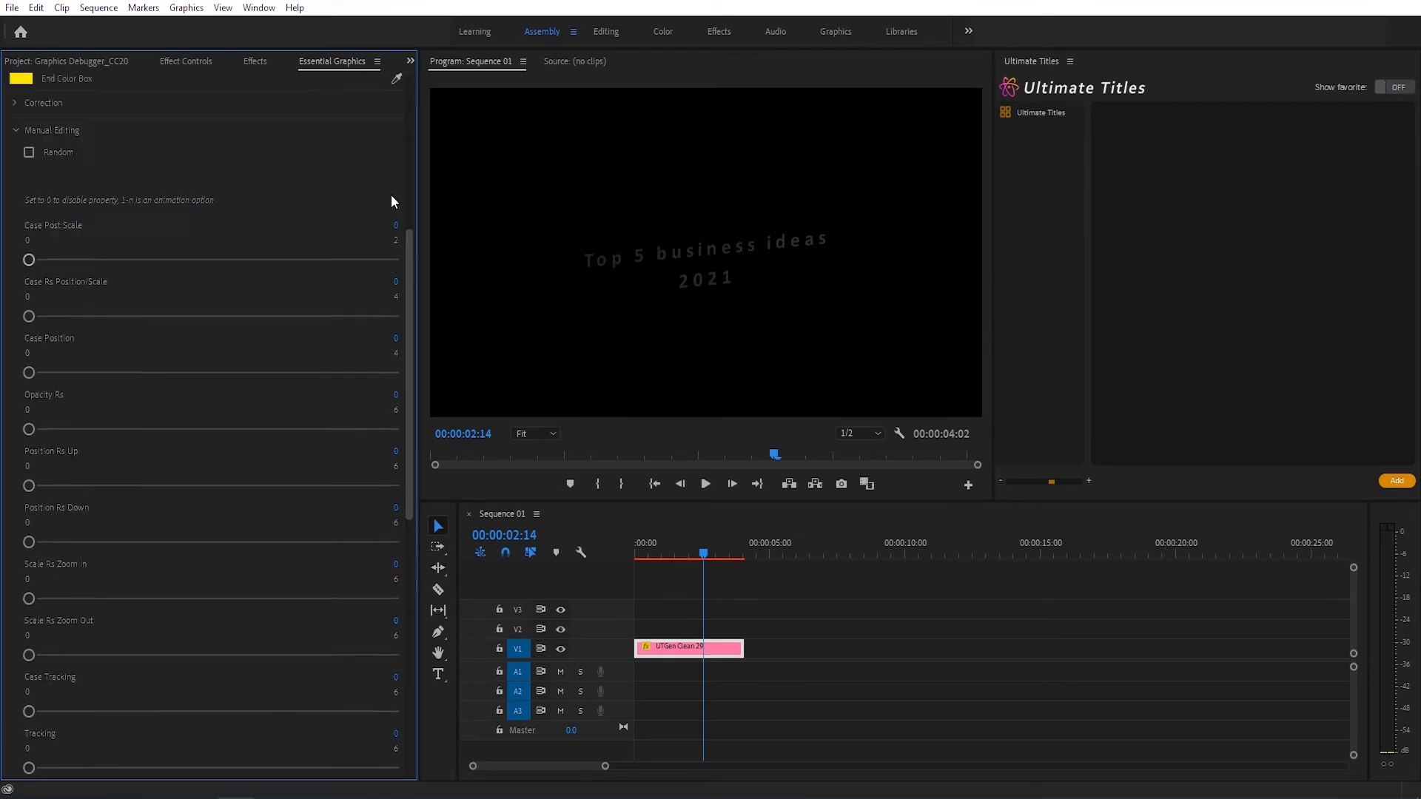
left_click(22, 348)
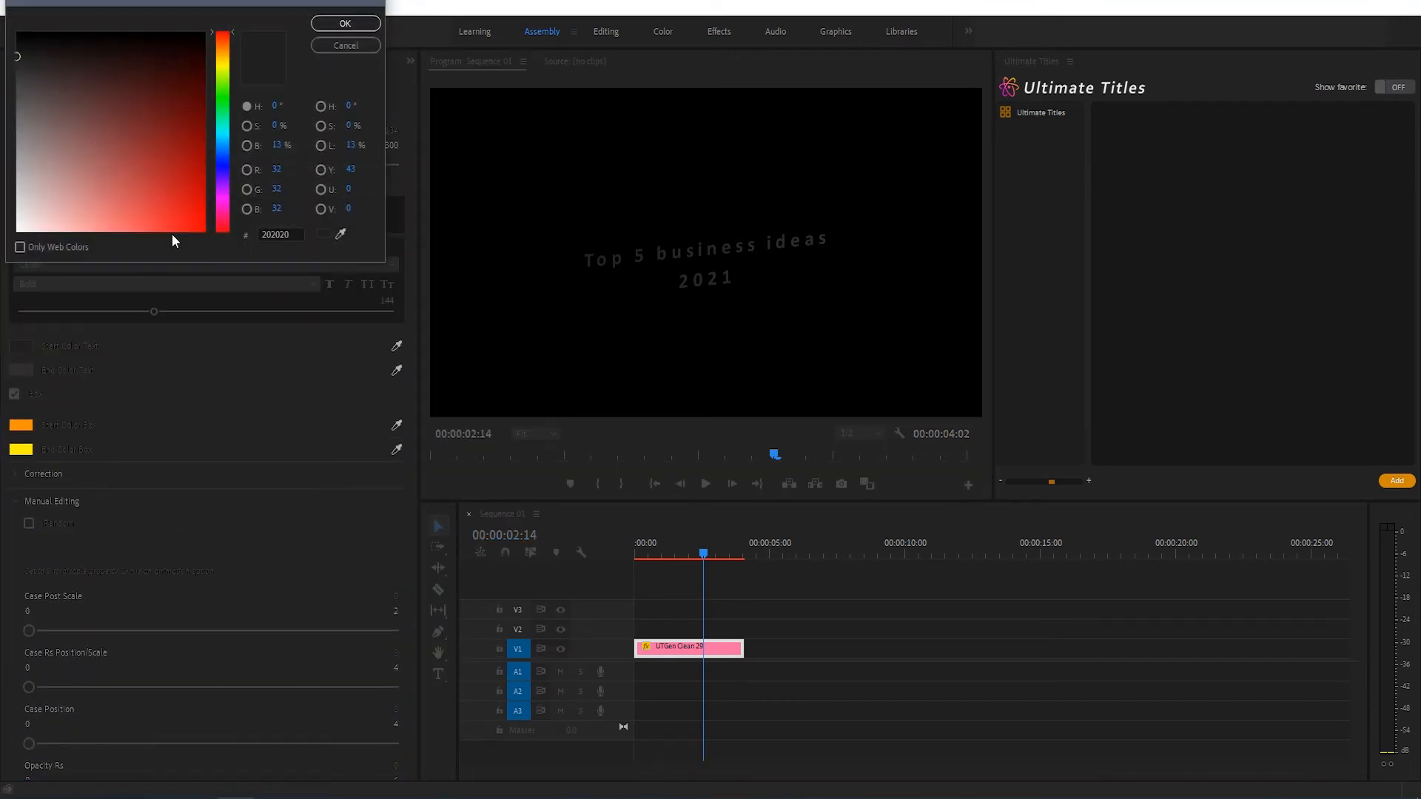
left_click_drag(55, 215, 13, 234)
left_click(346, 23)
left_click(20, 370)
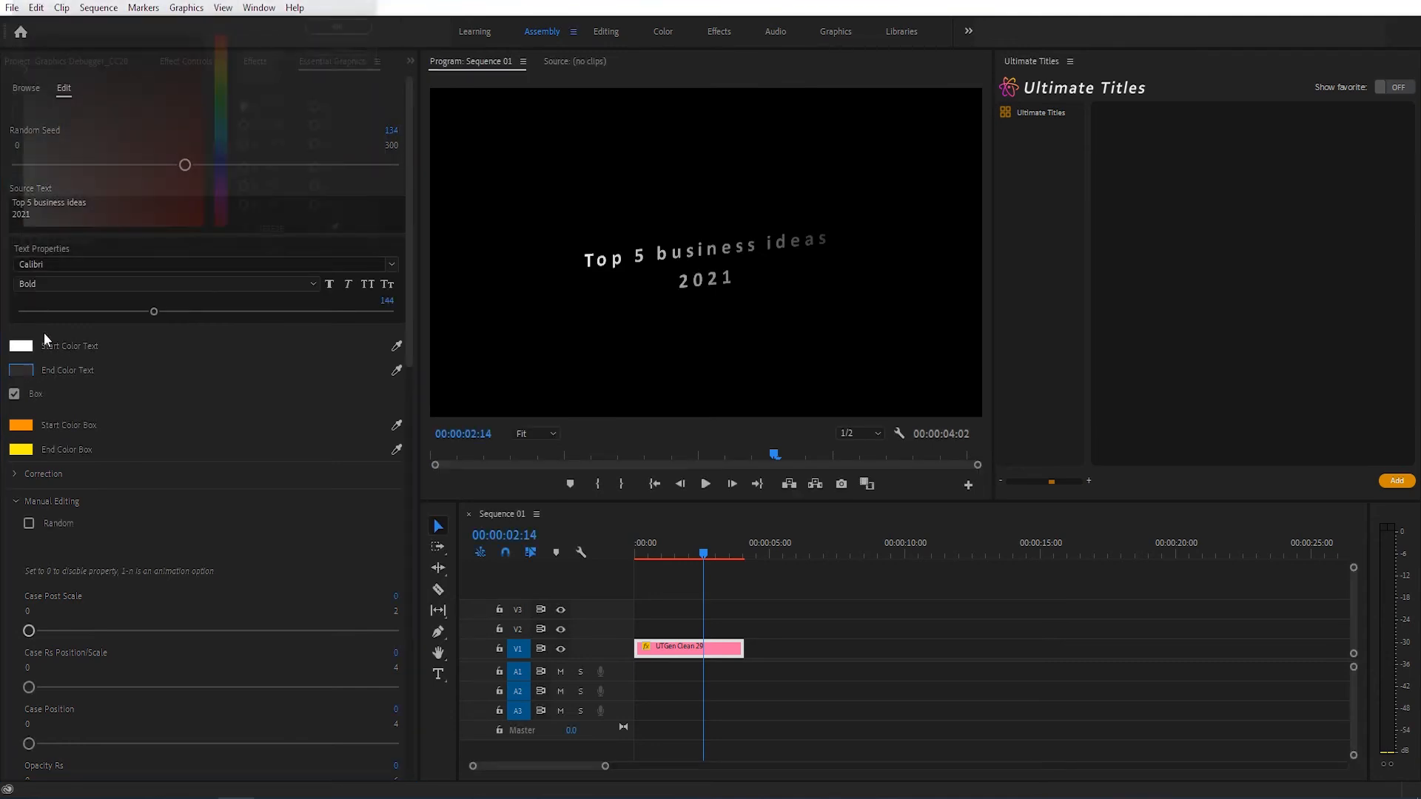
left_click(18, 18)
left_click(348, 23)
Step: Return the playhead to the start and preview the title twice with its manual animation properties disabled
left_click_drag(643, 555, 597, 563)
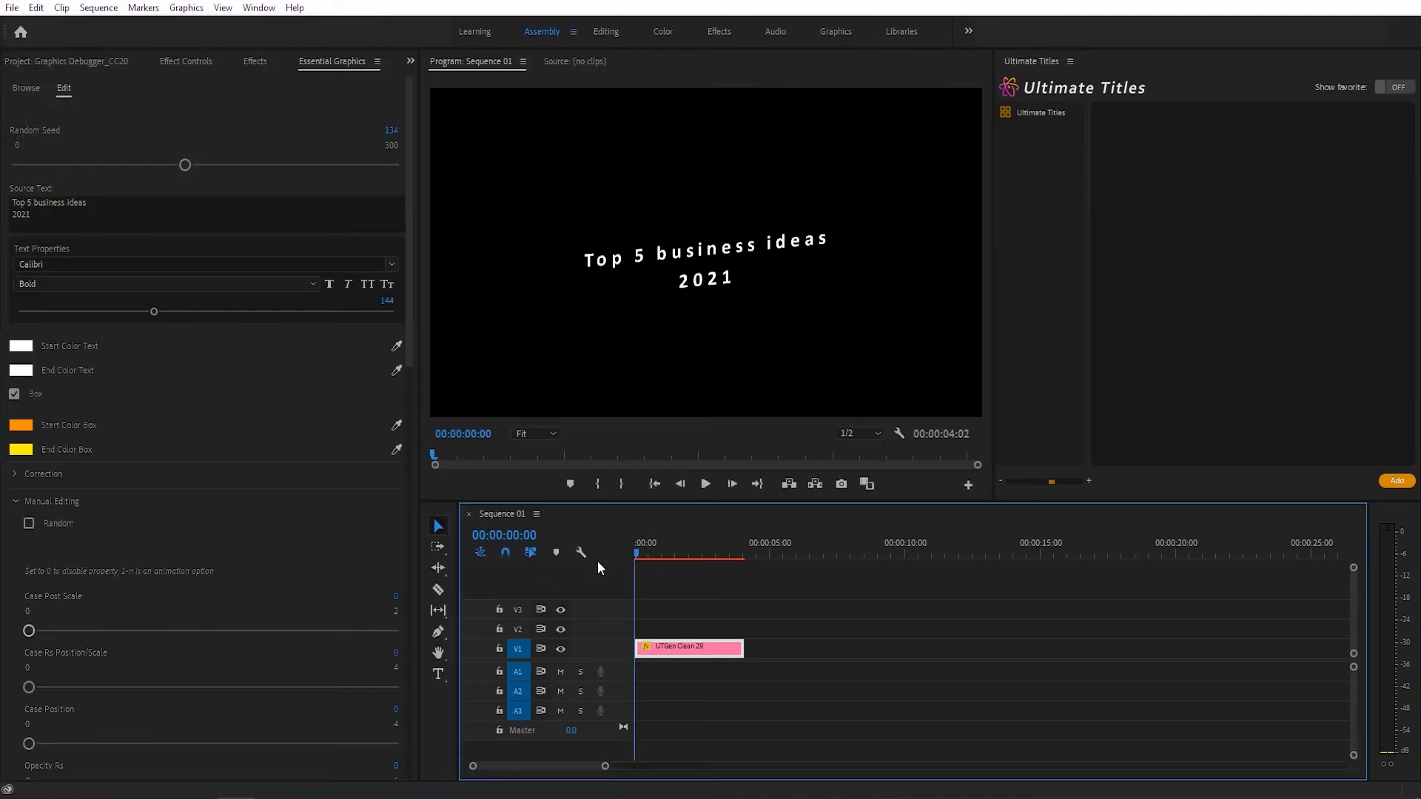
key("space")
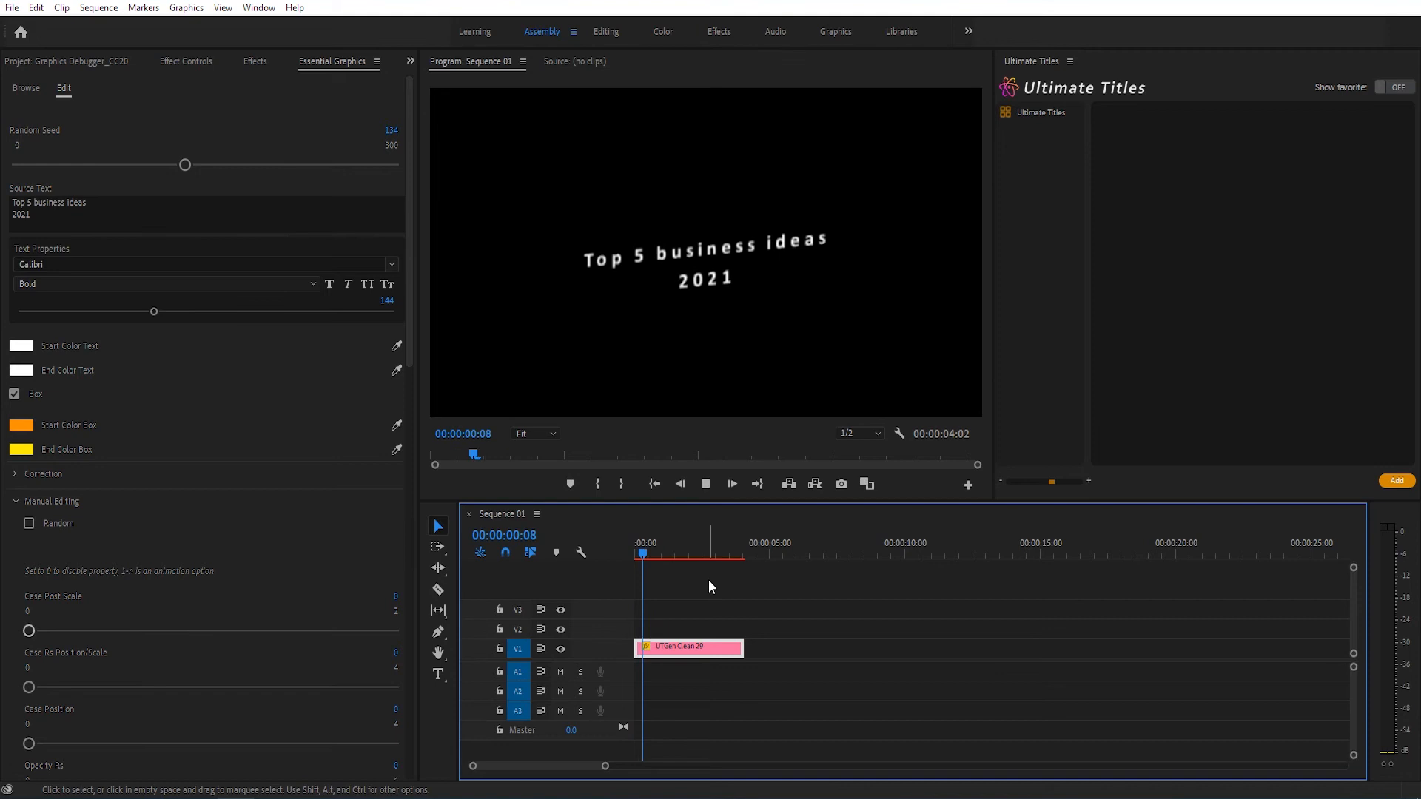
key("space")
left_click_drag(647, 557, 603, 553)
key("space")
key("space")
left_click_drag(407, 317, 416, 479)
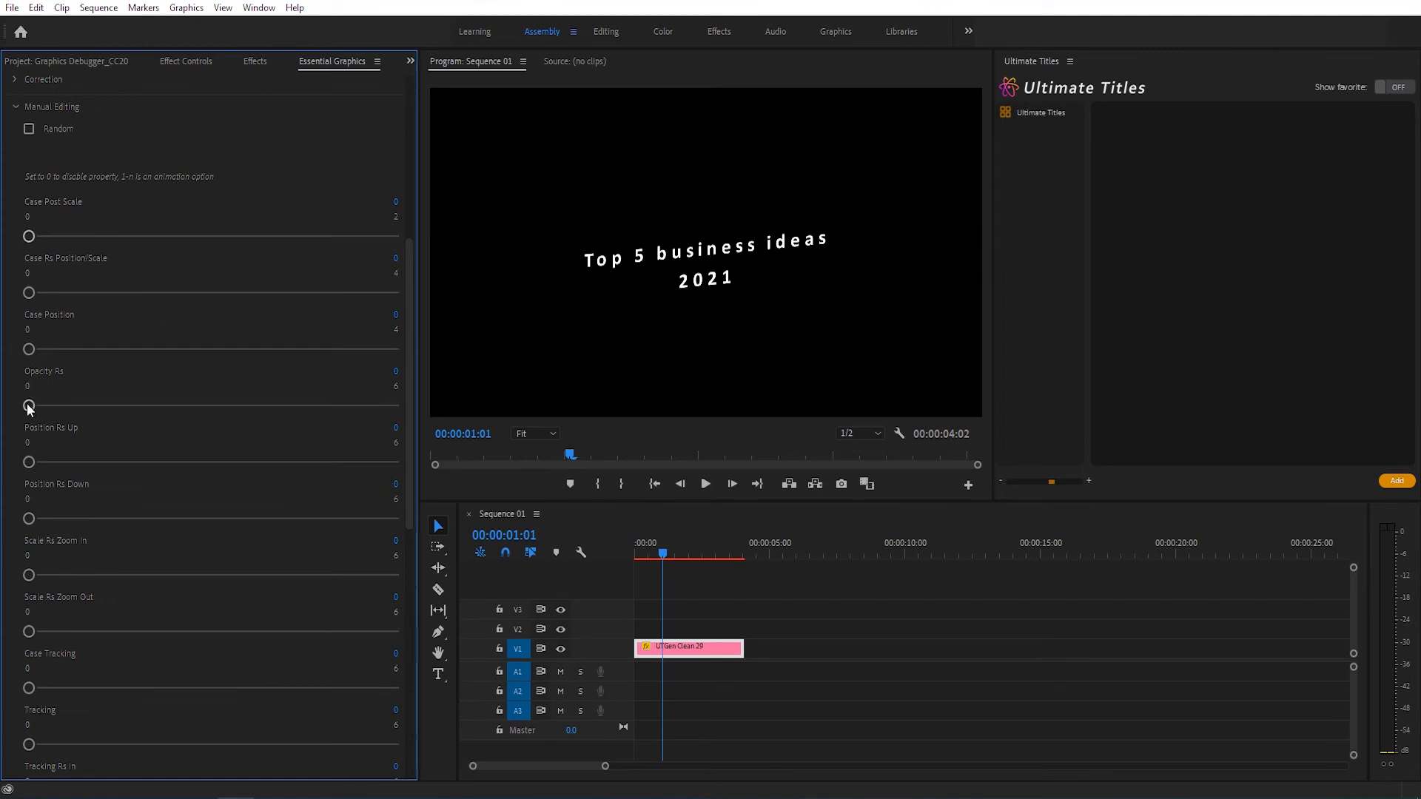
Step: Set the title's Opacity Rs animation option to 2 and preview the title from the start
left_click_drag(49, 406, 170, 406)
left_click(634, 553)
key("space")
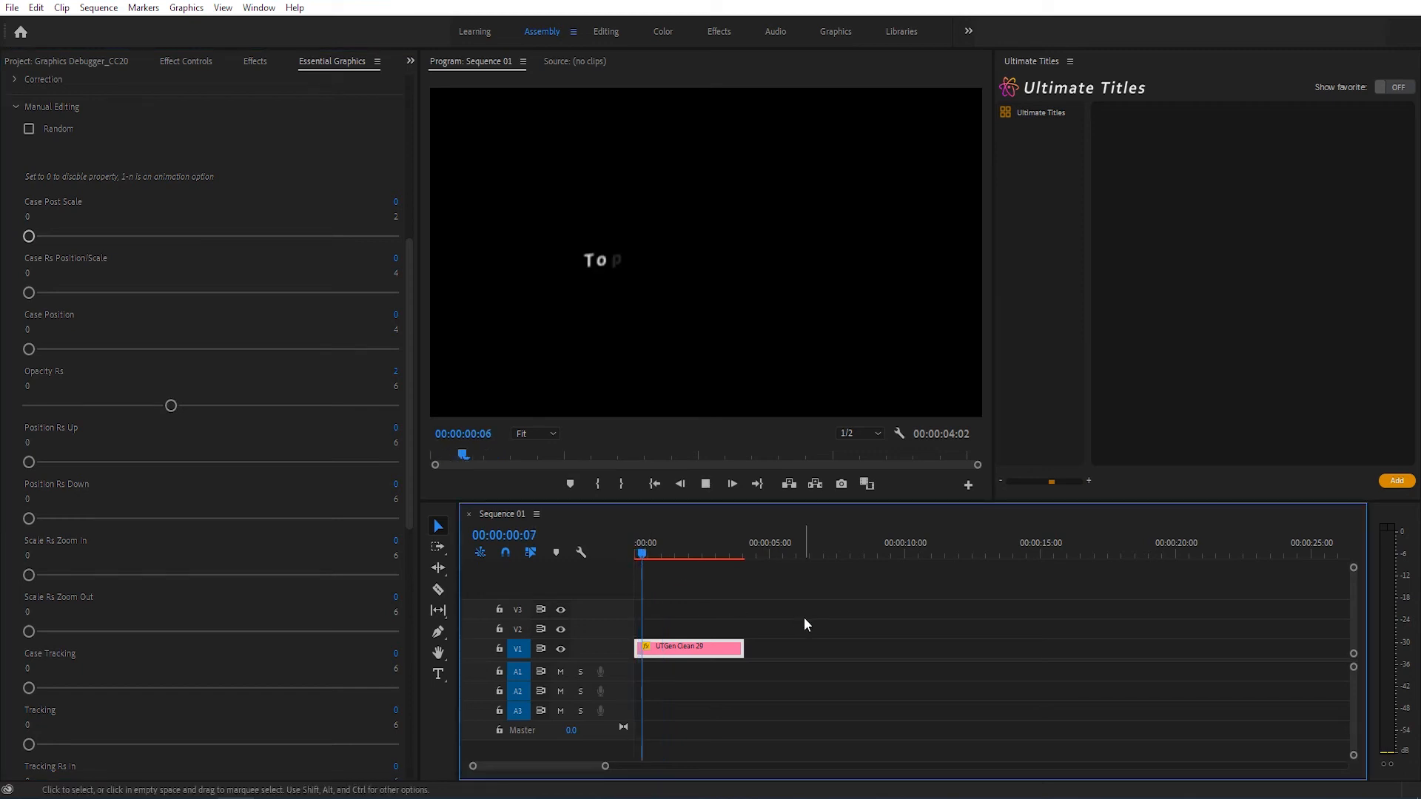
key("space")
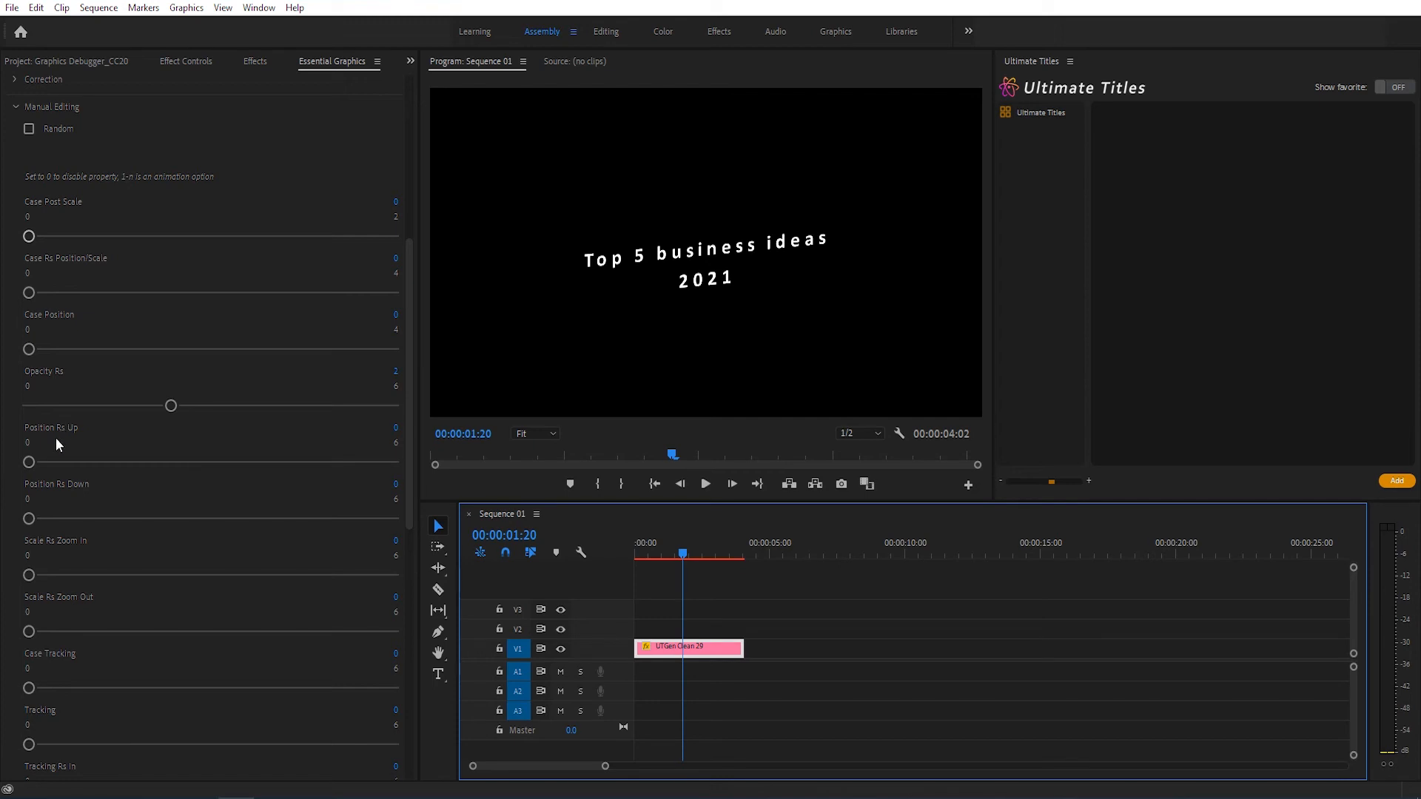
Step: Set Position Rs Up to 2 and play the title from the start to check the letter movement
left_click_drag(30, 462, 175, 466)
left_click_drag(648, 554, 631, 556)
key("space")
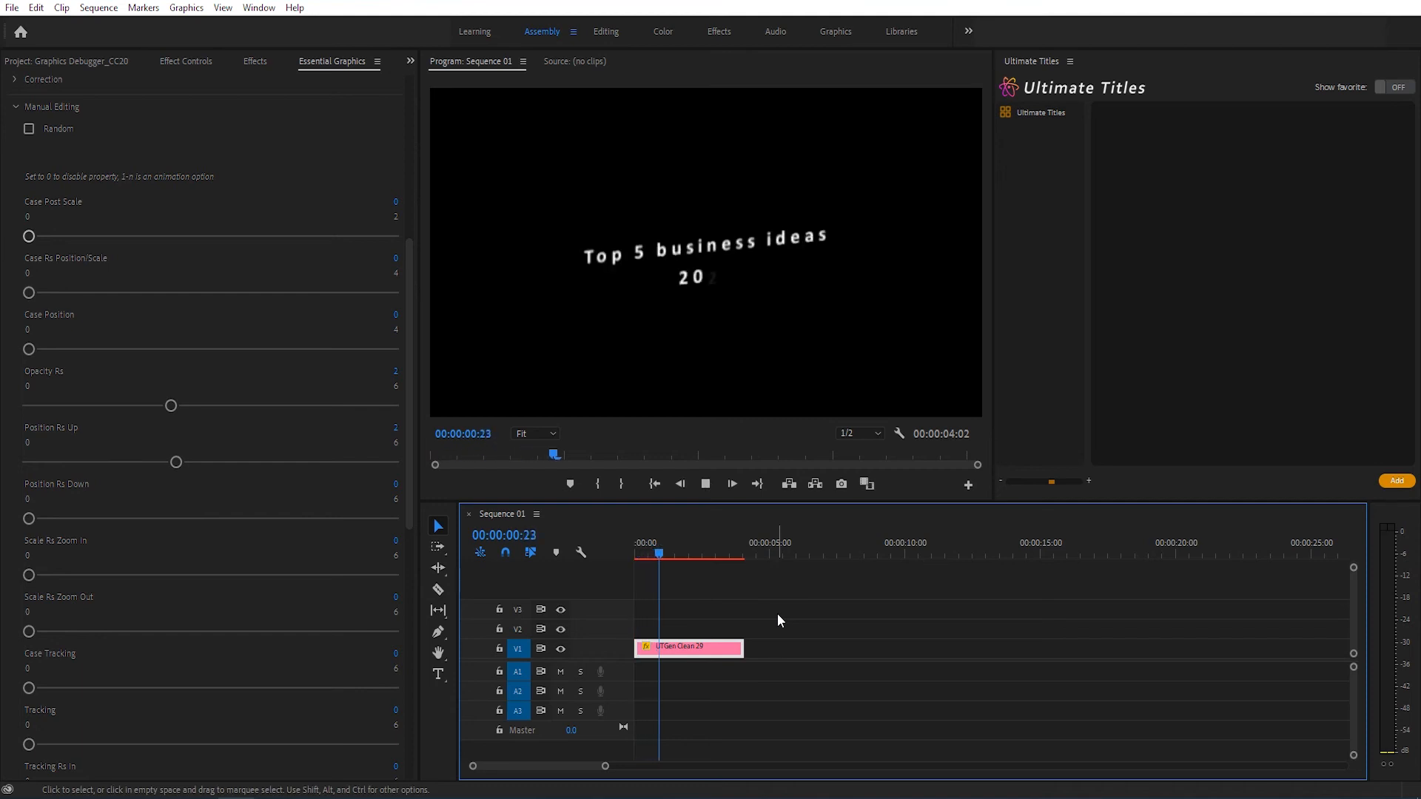
key("space")
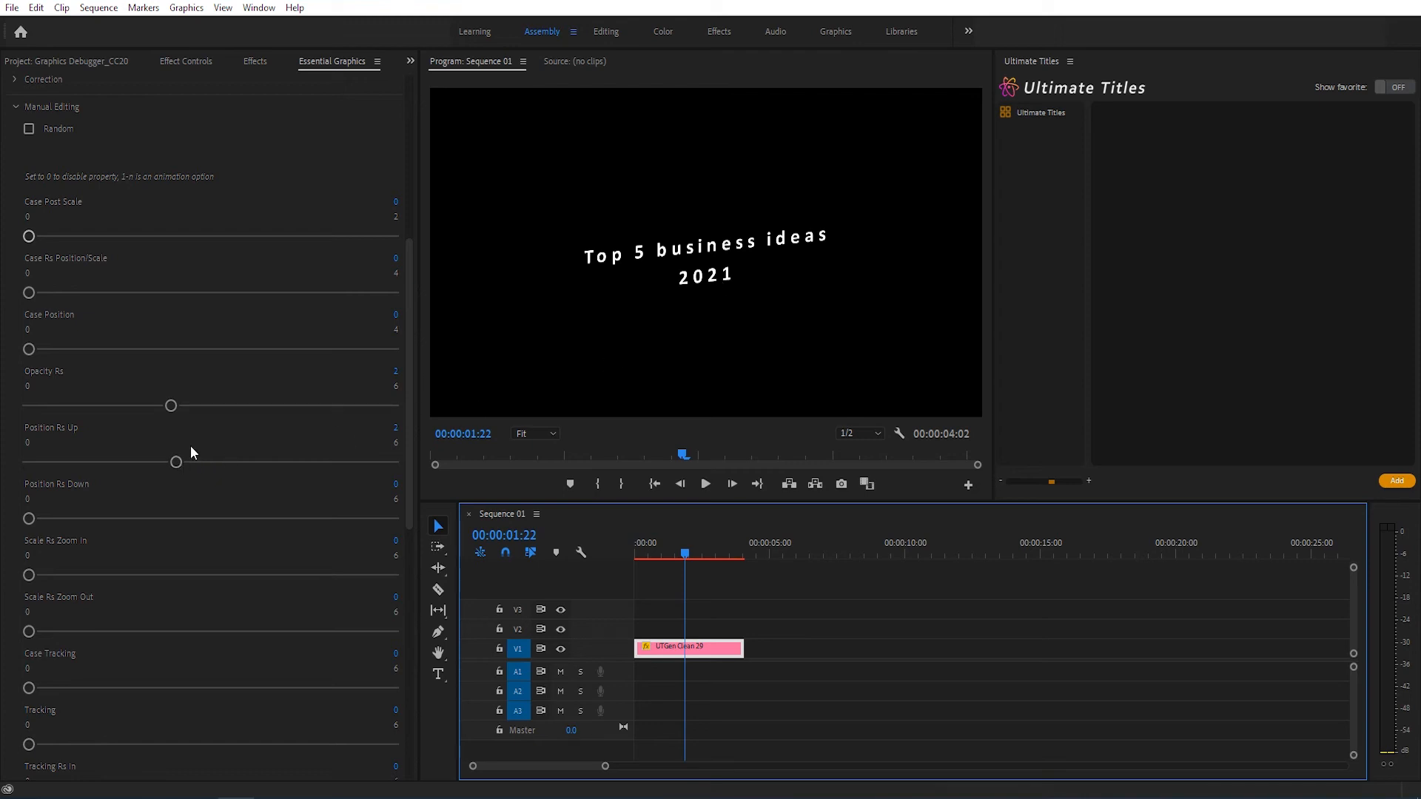
Step: Increase Rs Position Up to 55 in the Correction settings, preview the title from the start, and collapse the Correction group
scroll(80, 422, "up", 5)
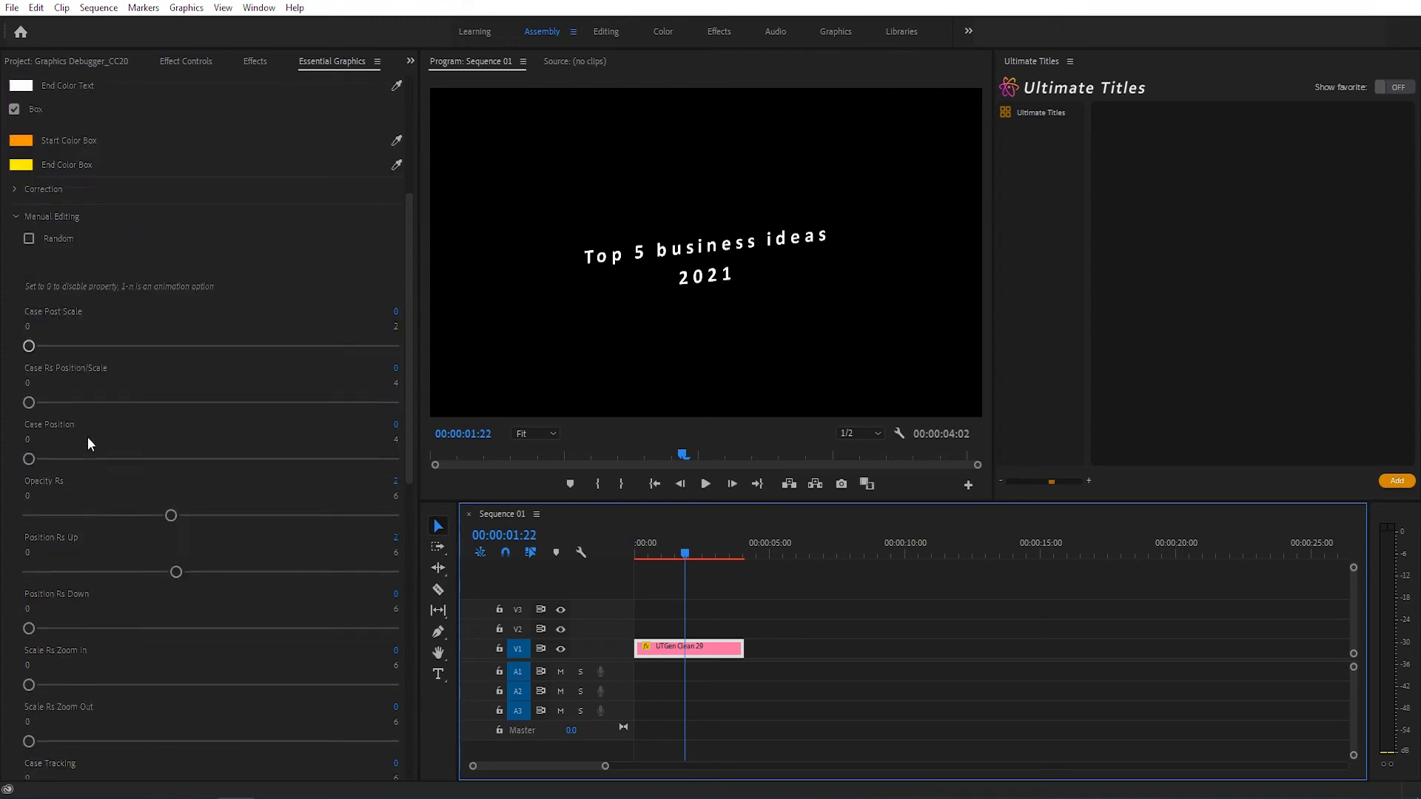
left_click(15, 315)
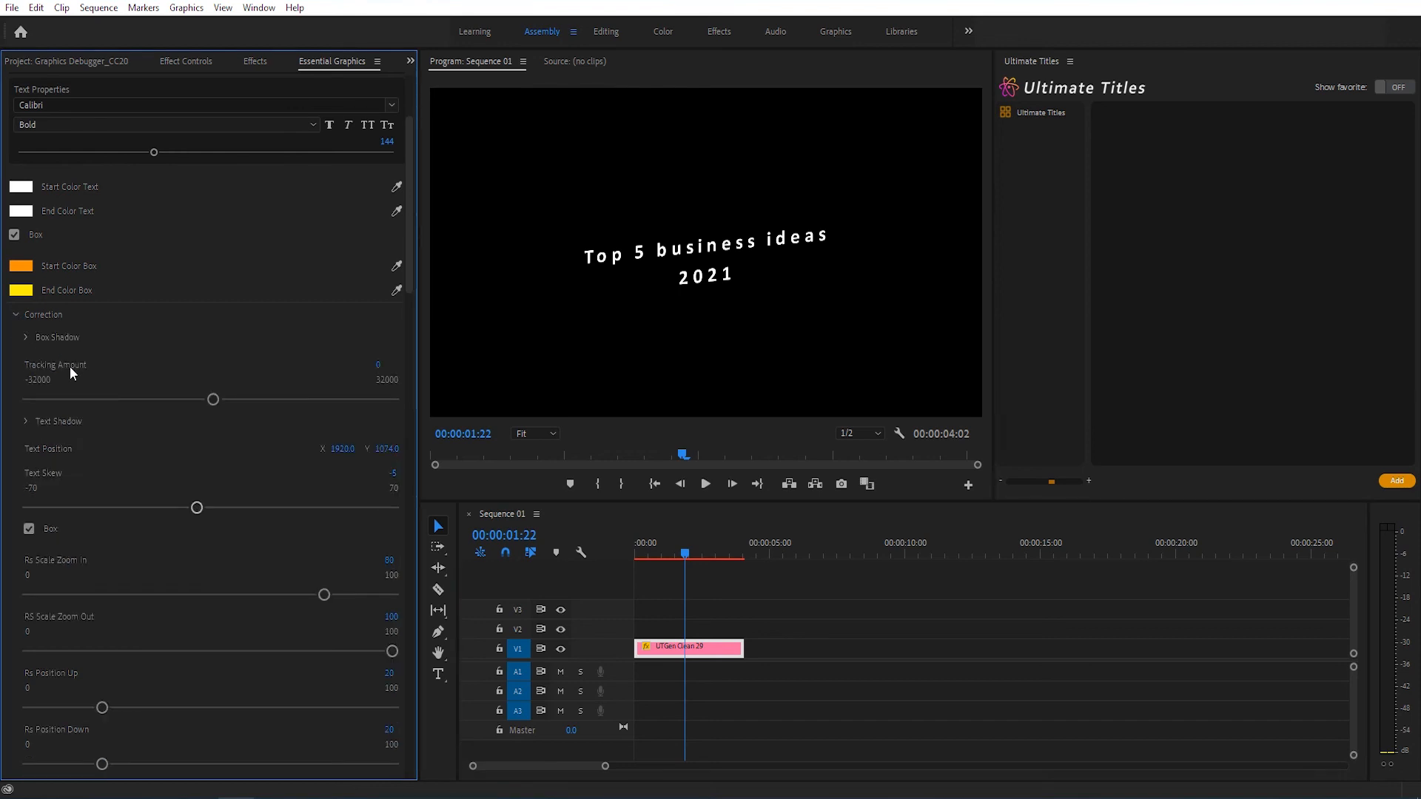
scroll(89, 396, "down", 2)
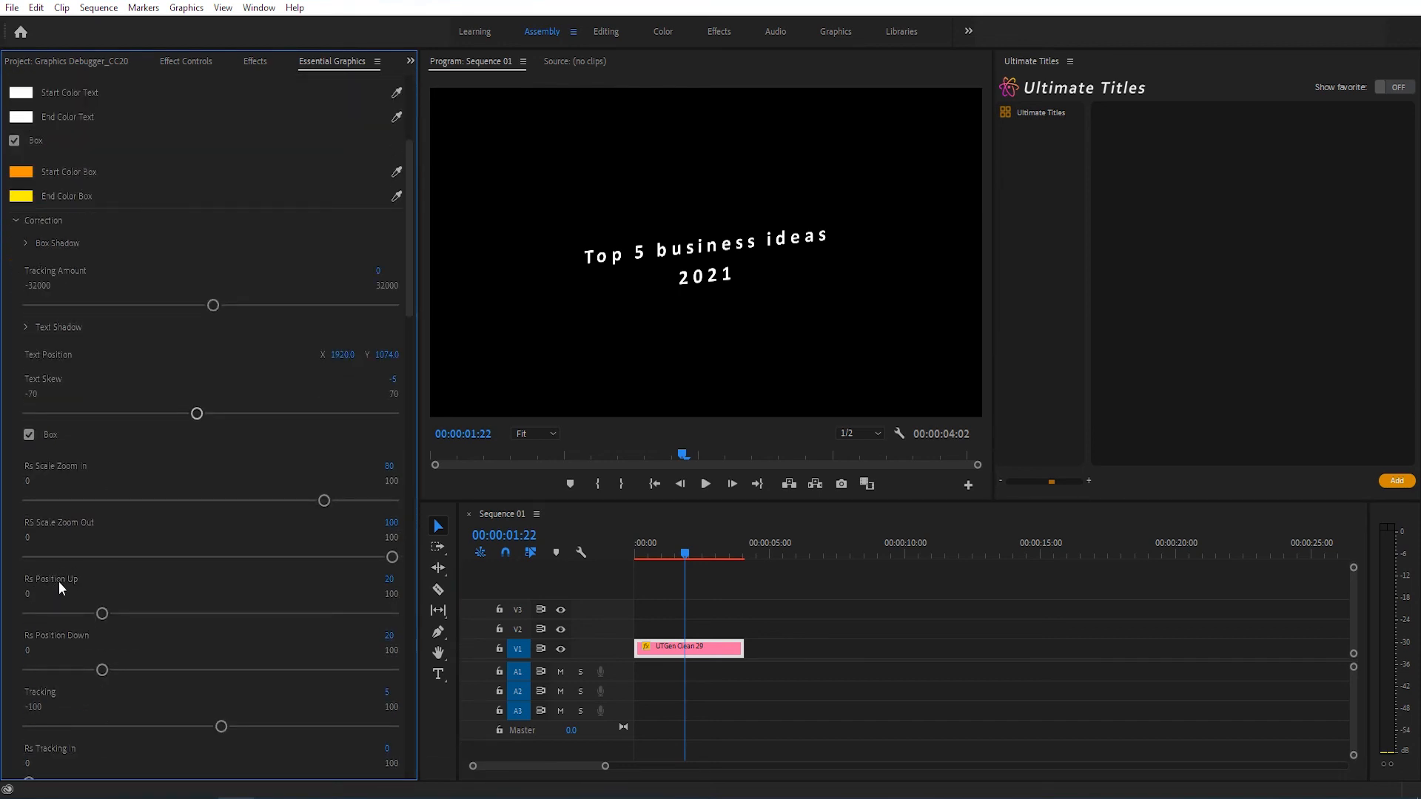
left_click_drag(108, 614, 230, 613)
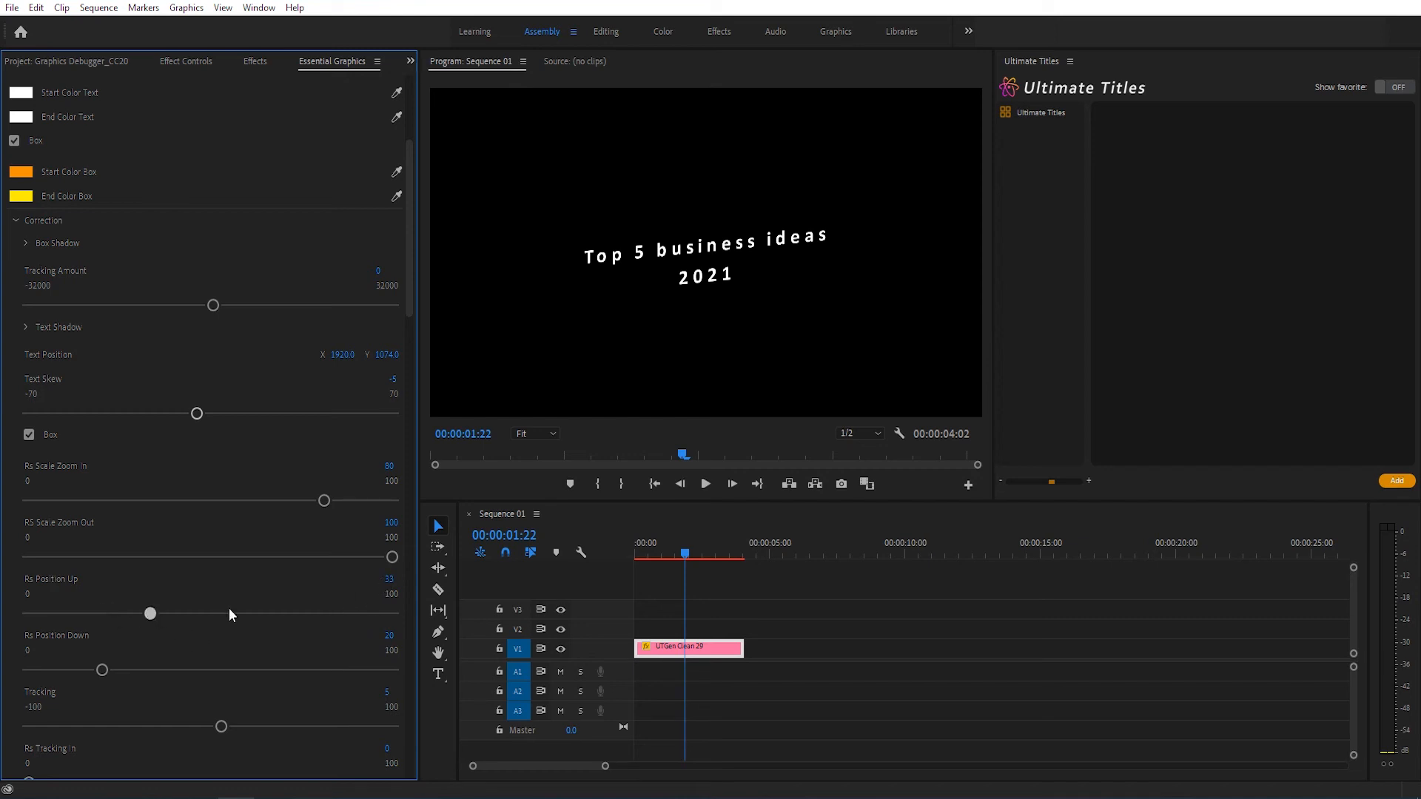
left_click(636, 552)
key("space")
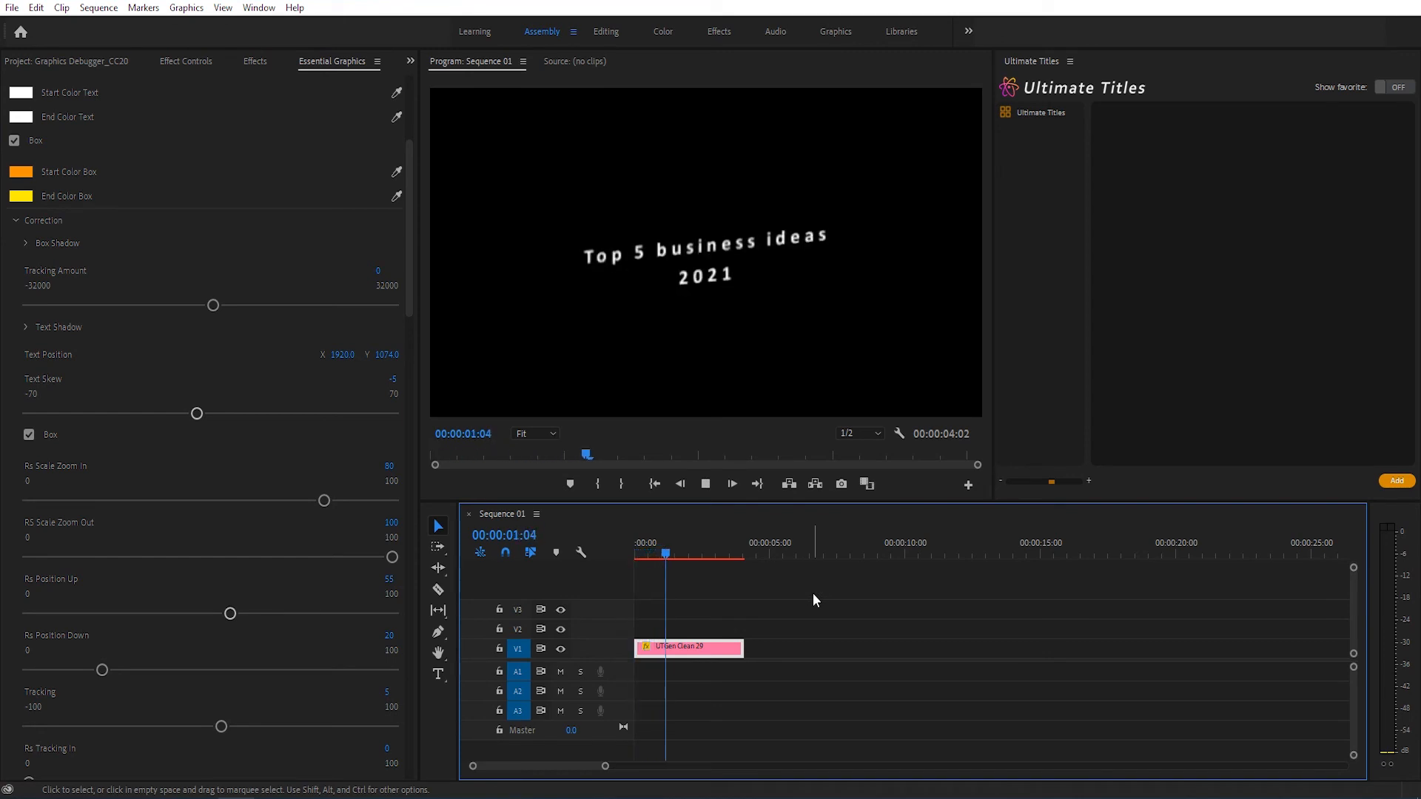
key("space")
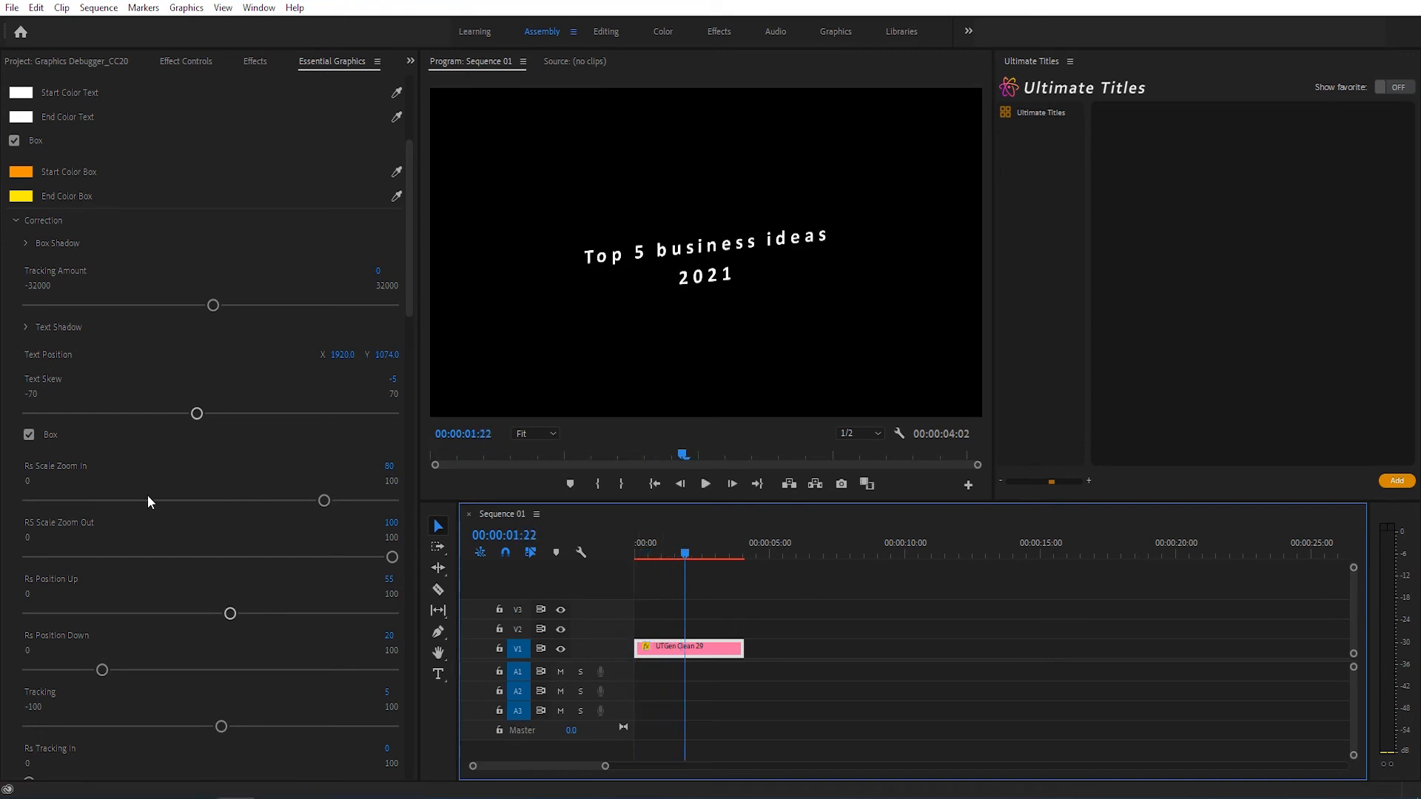
left_click(14, 221)
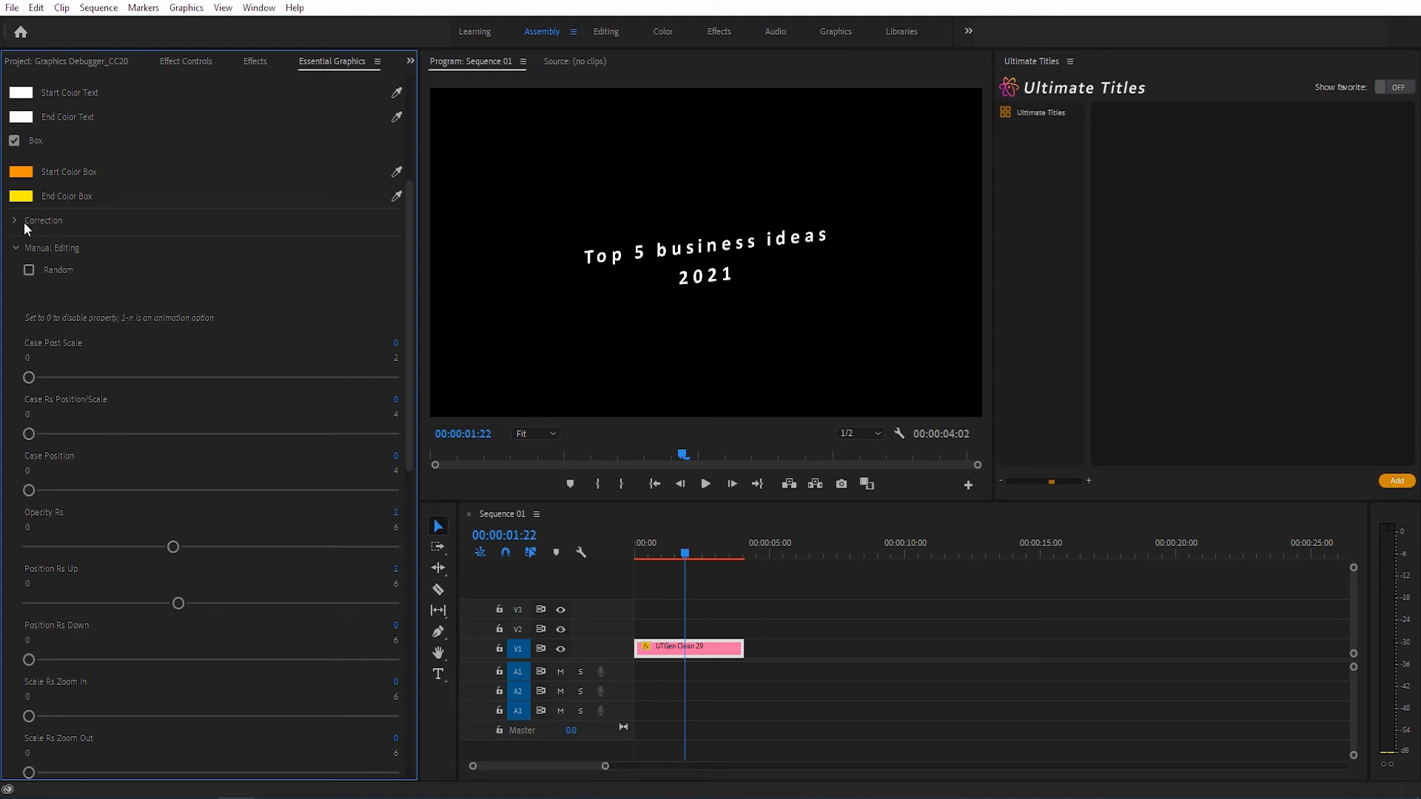
Step: Set the Position -> animation property in Manual Editing to 3 and preview the title from the start
scroll(185, 420, "down", 5)
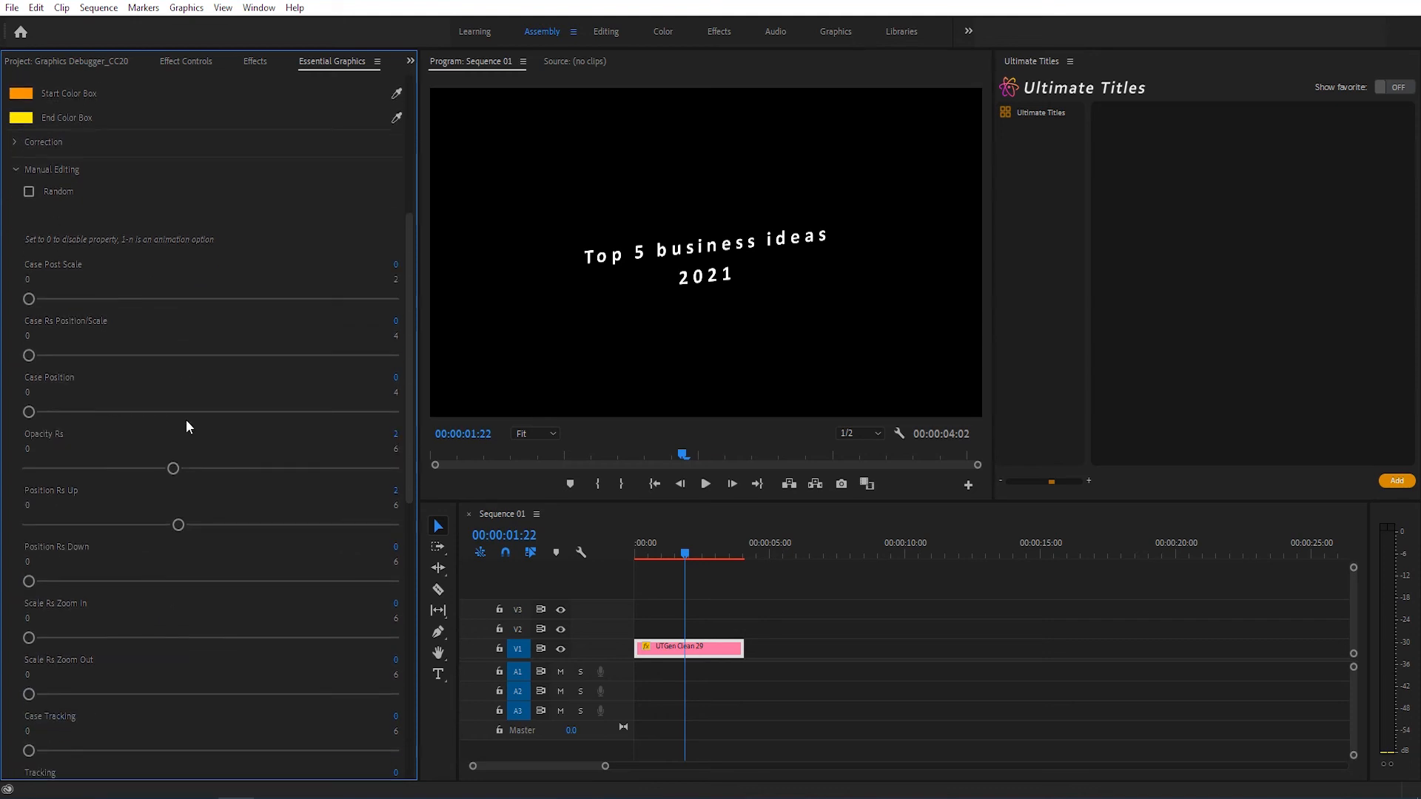
scroll(157, 490, "down", 1)
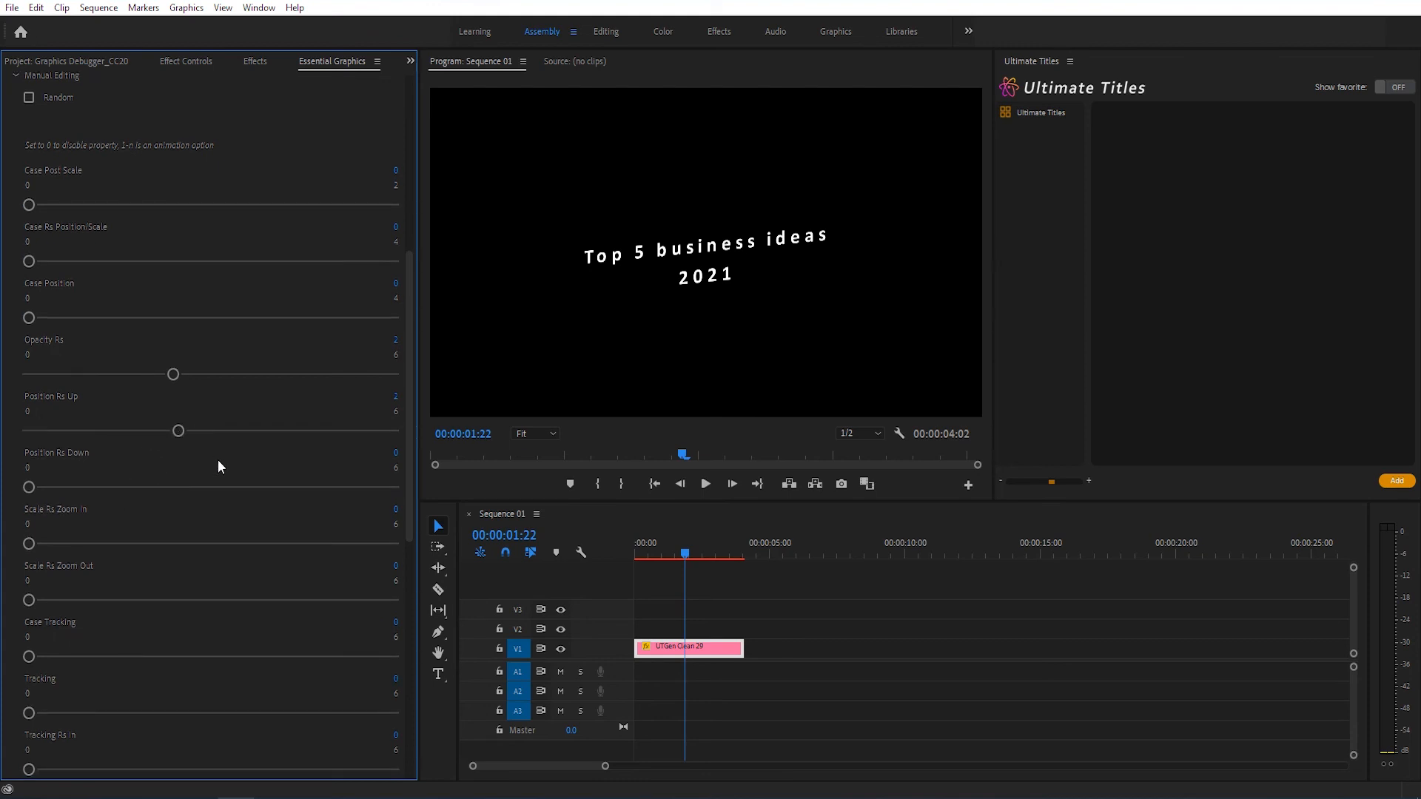
scroll(52, 527, "down", 7)
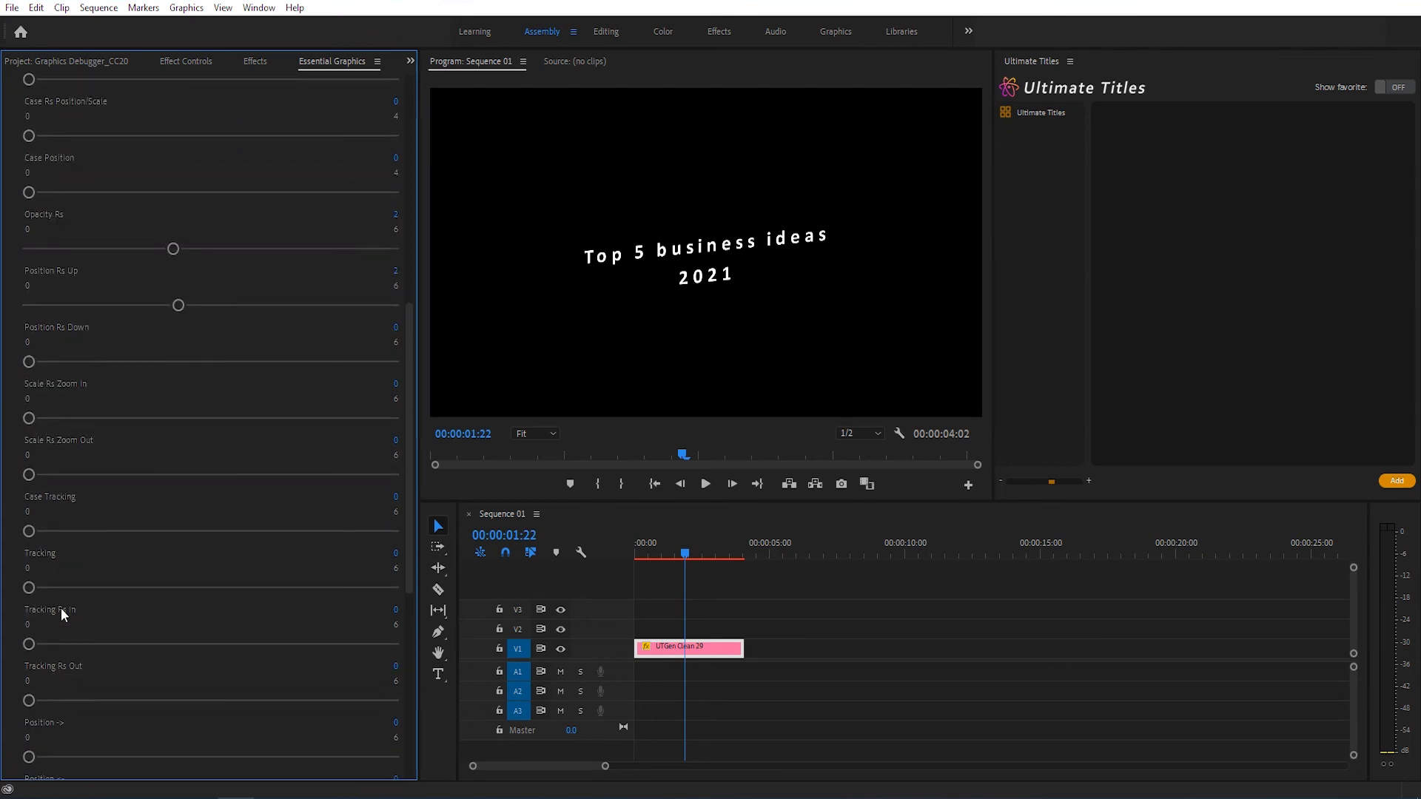
scroll(61, 610, "down", 2)
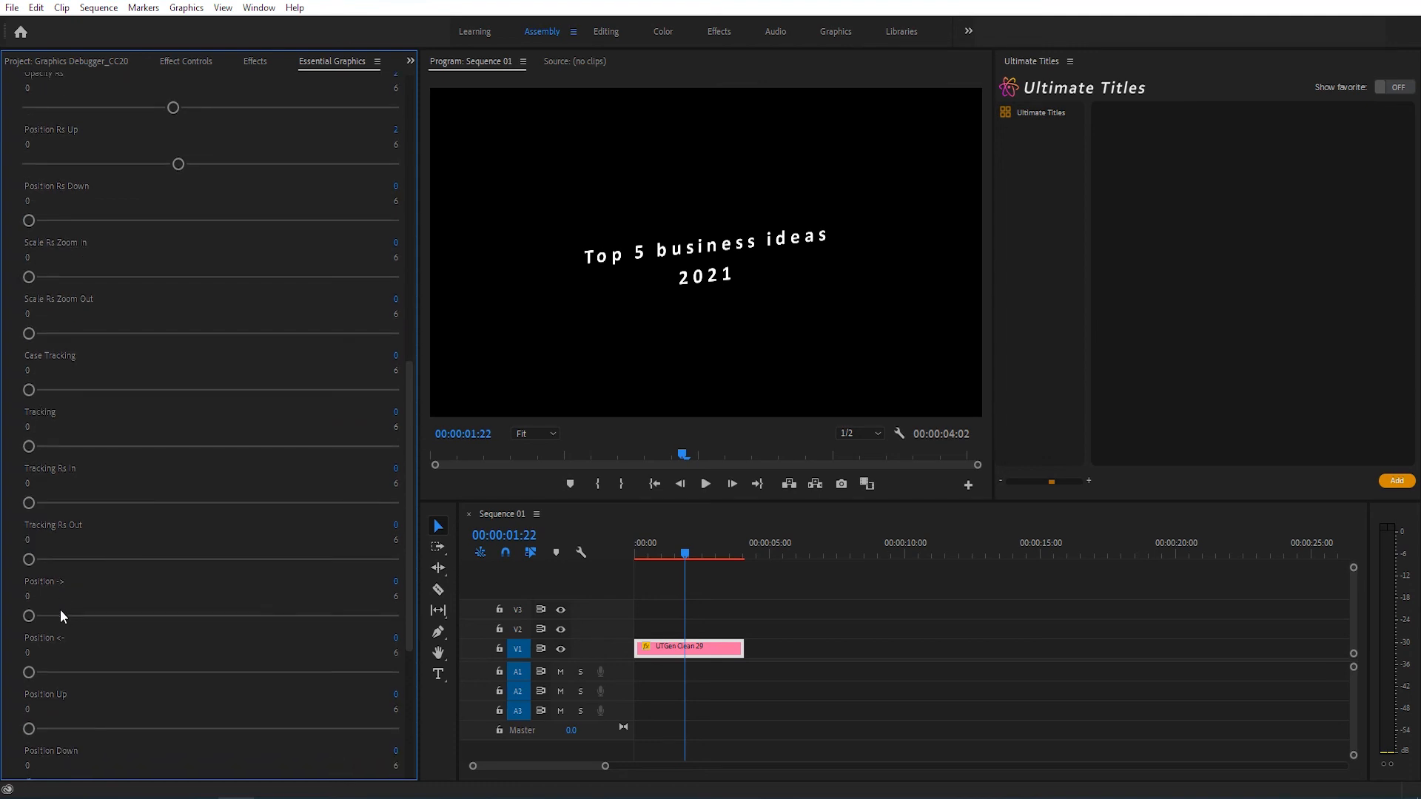
left_click_drag(33, 615, 228, 614)
left_click_drag(645, 556, 632, 557)
key("space")
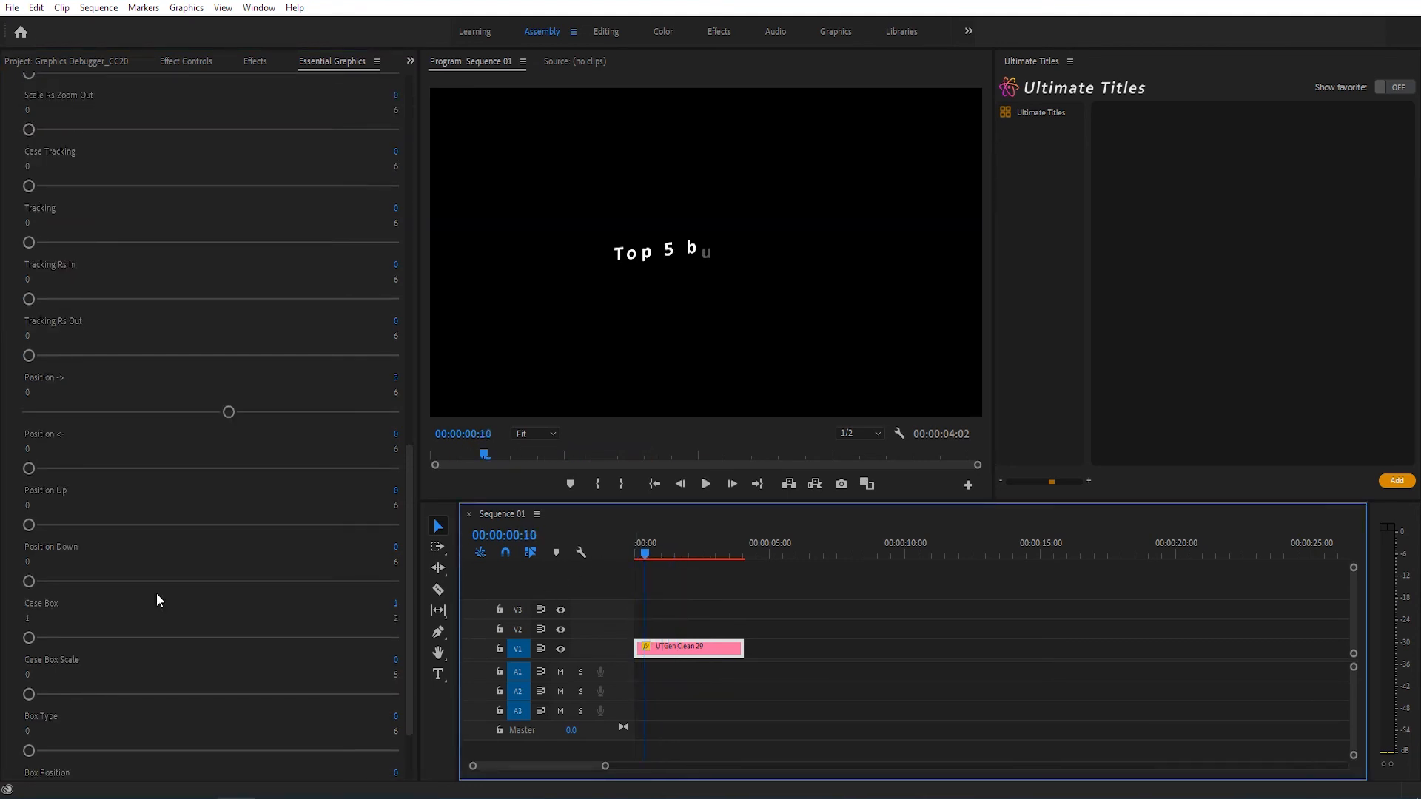
Step: Set Case Box to 2, Case Box Scale to 1, Box Type to 3 and Box Position to 4, and preview the box animation from the start
scroll(156, 593, "down", 3)
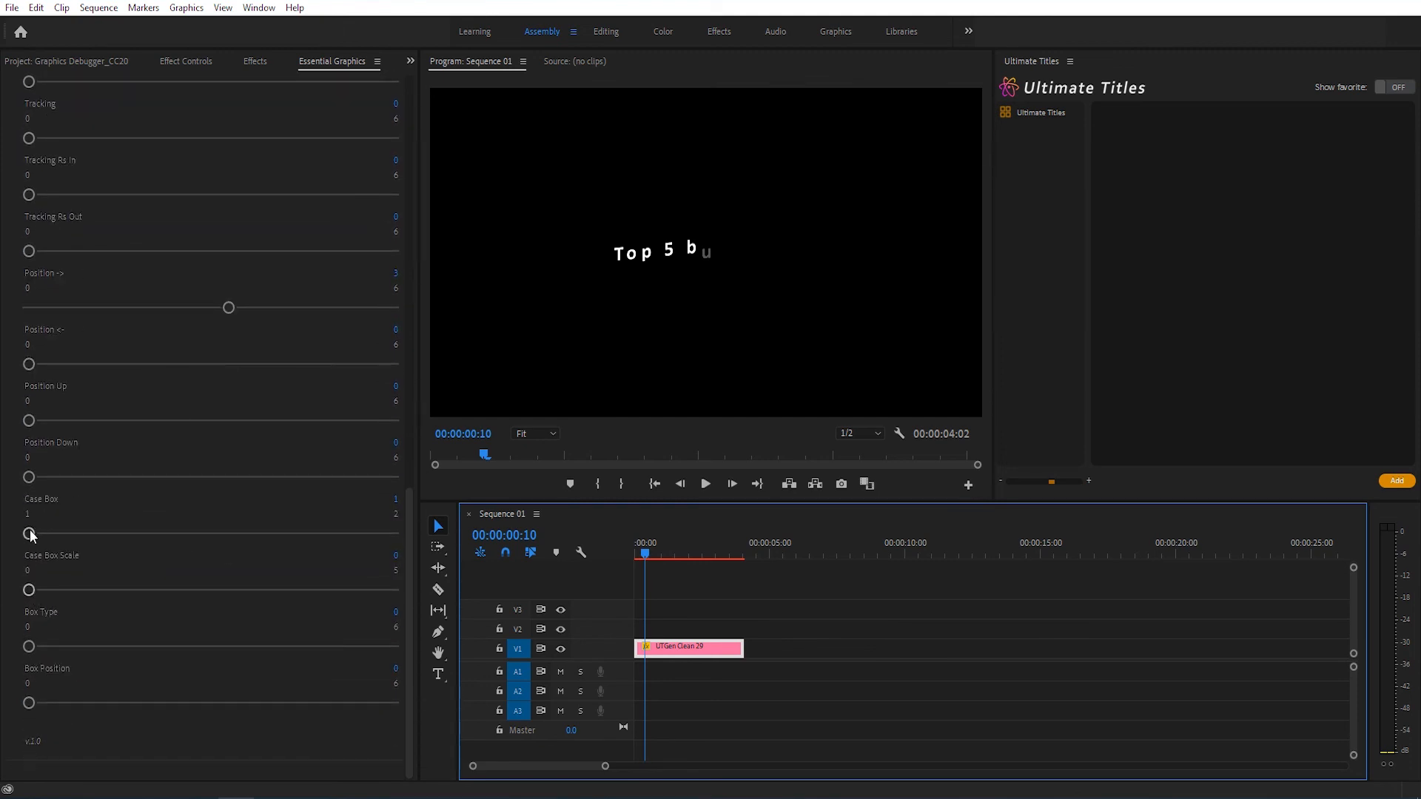
left_click_drag(30, 532, 284, 533)
left_click_drag(30, 590, 216, 590)
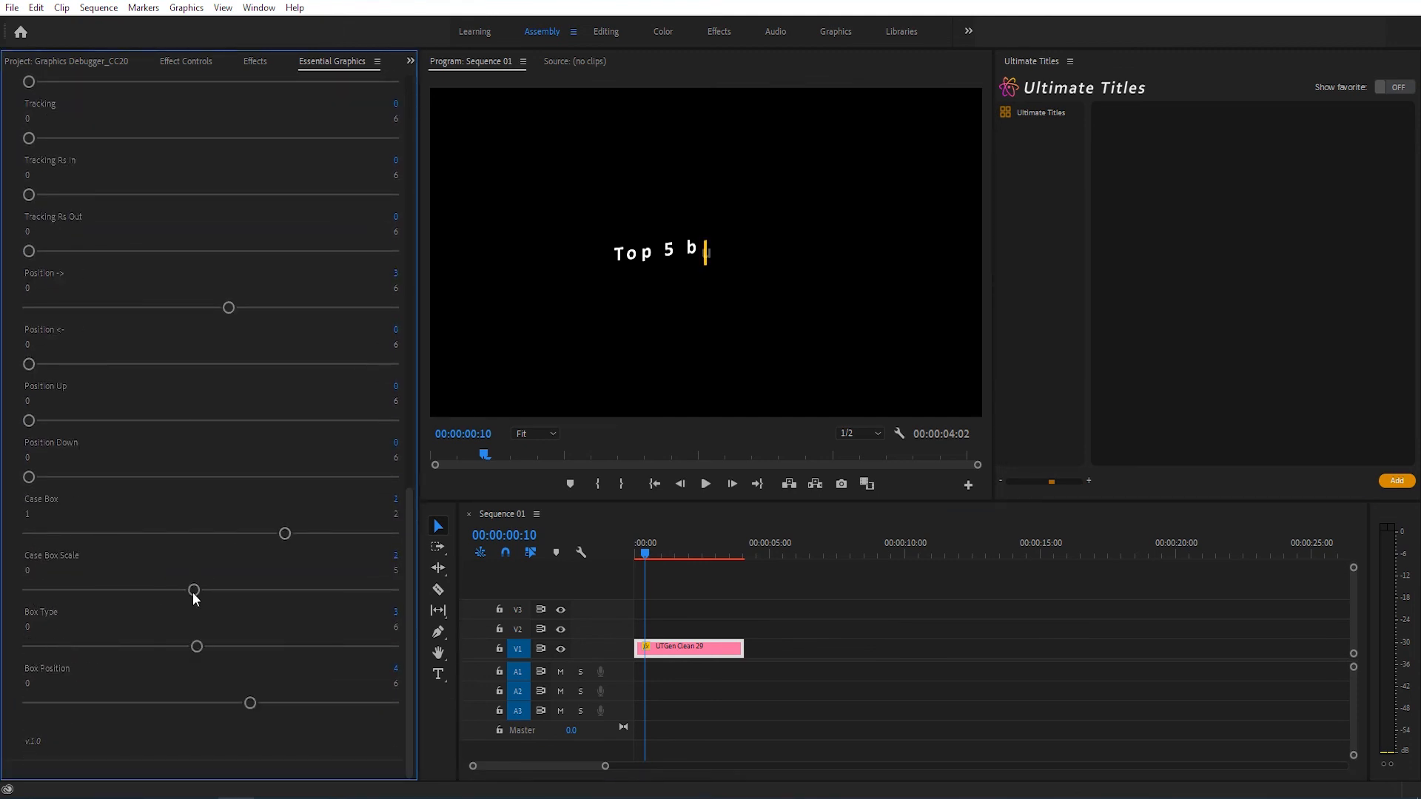
left_click_drag(193, 590, 109, 590)
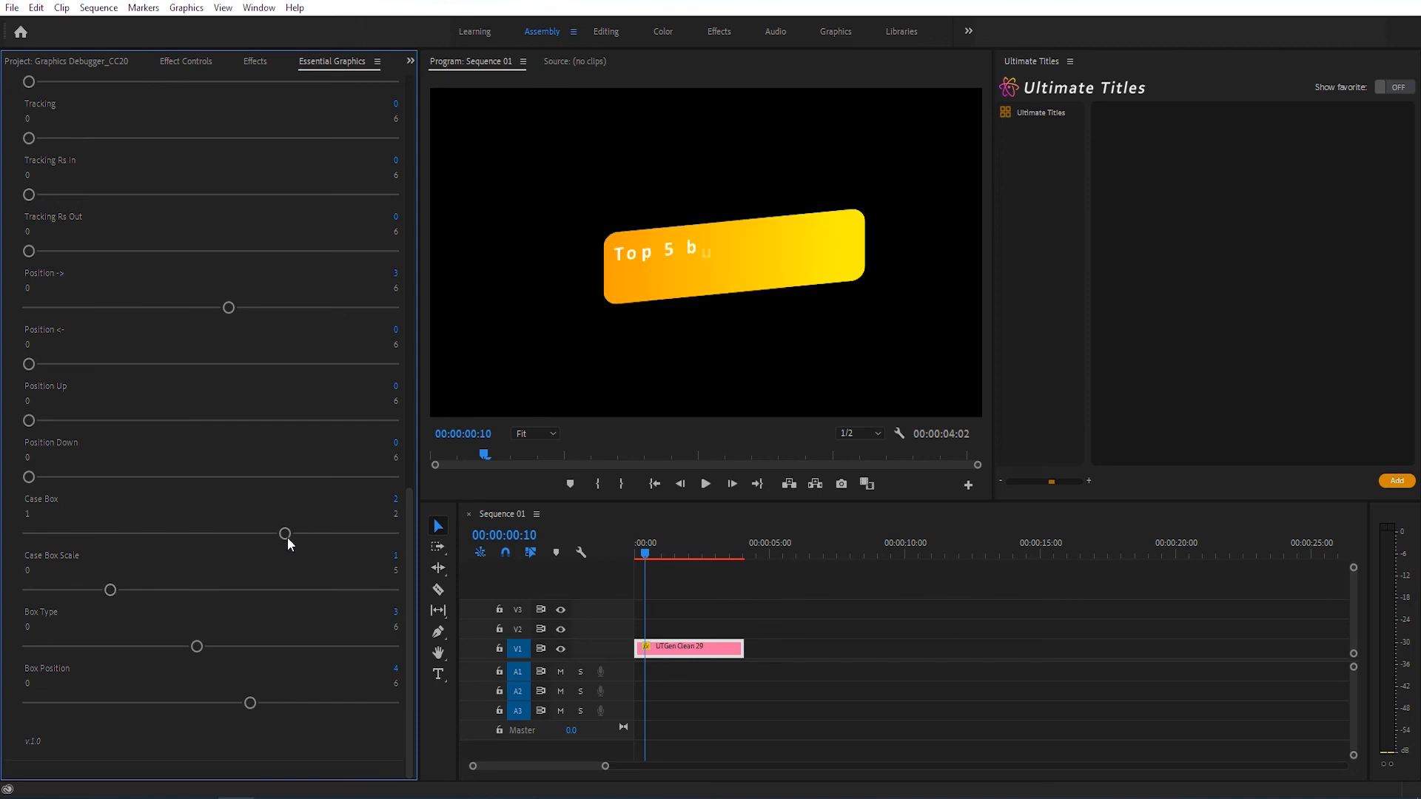
left_click(625, 555)
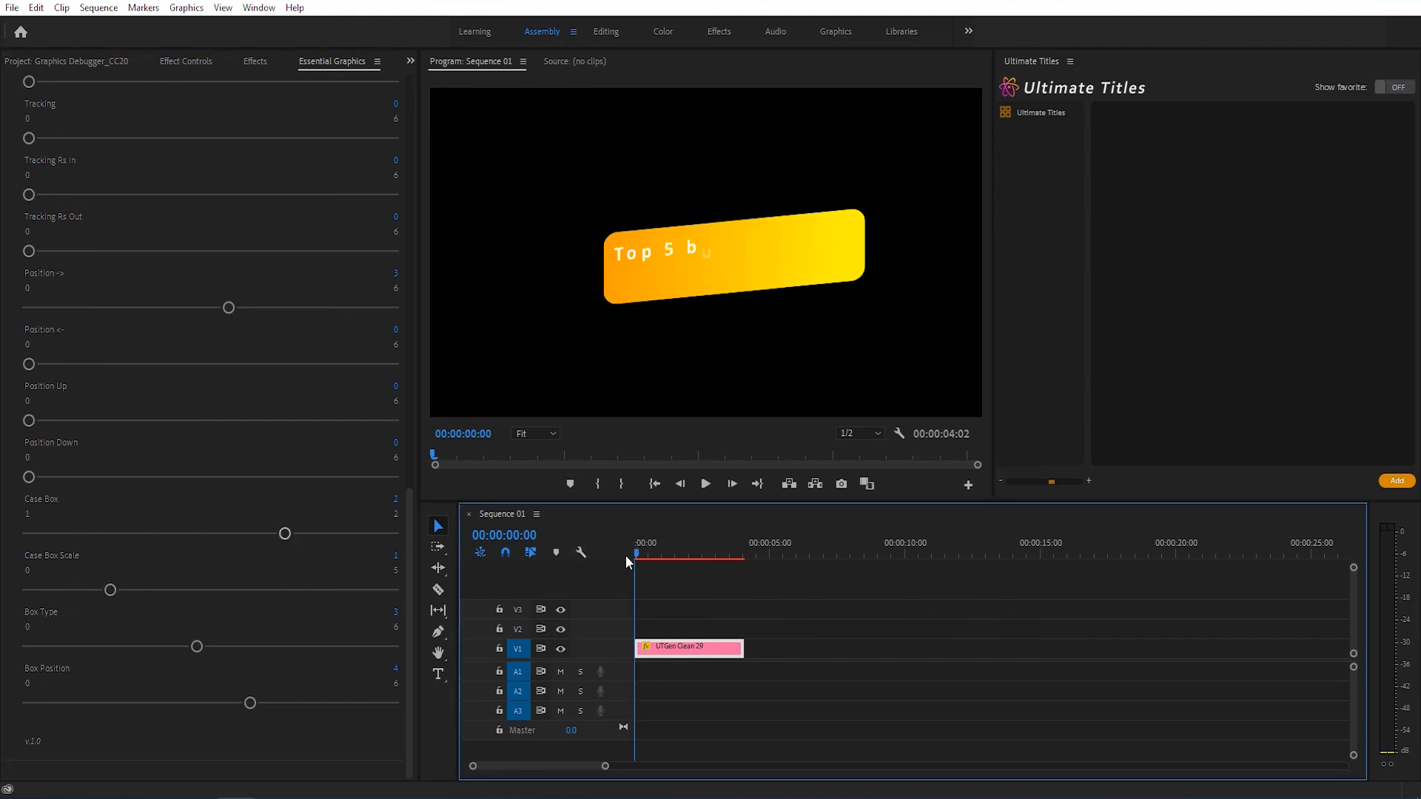
key("space")
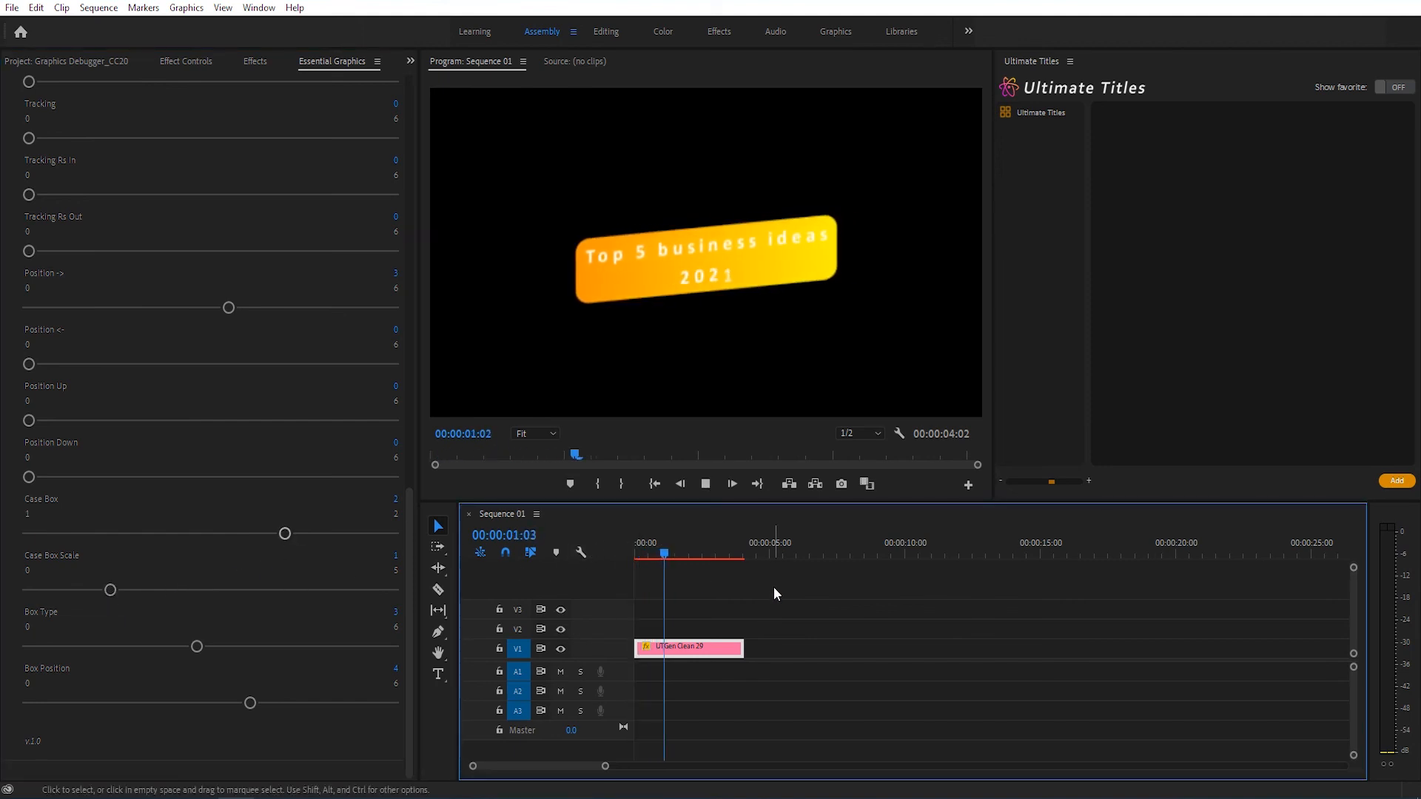
key("space")
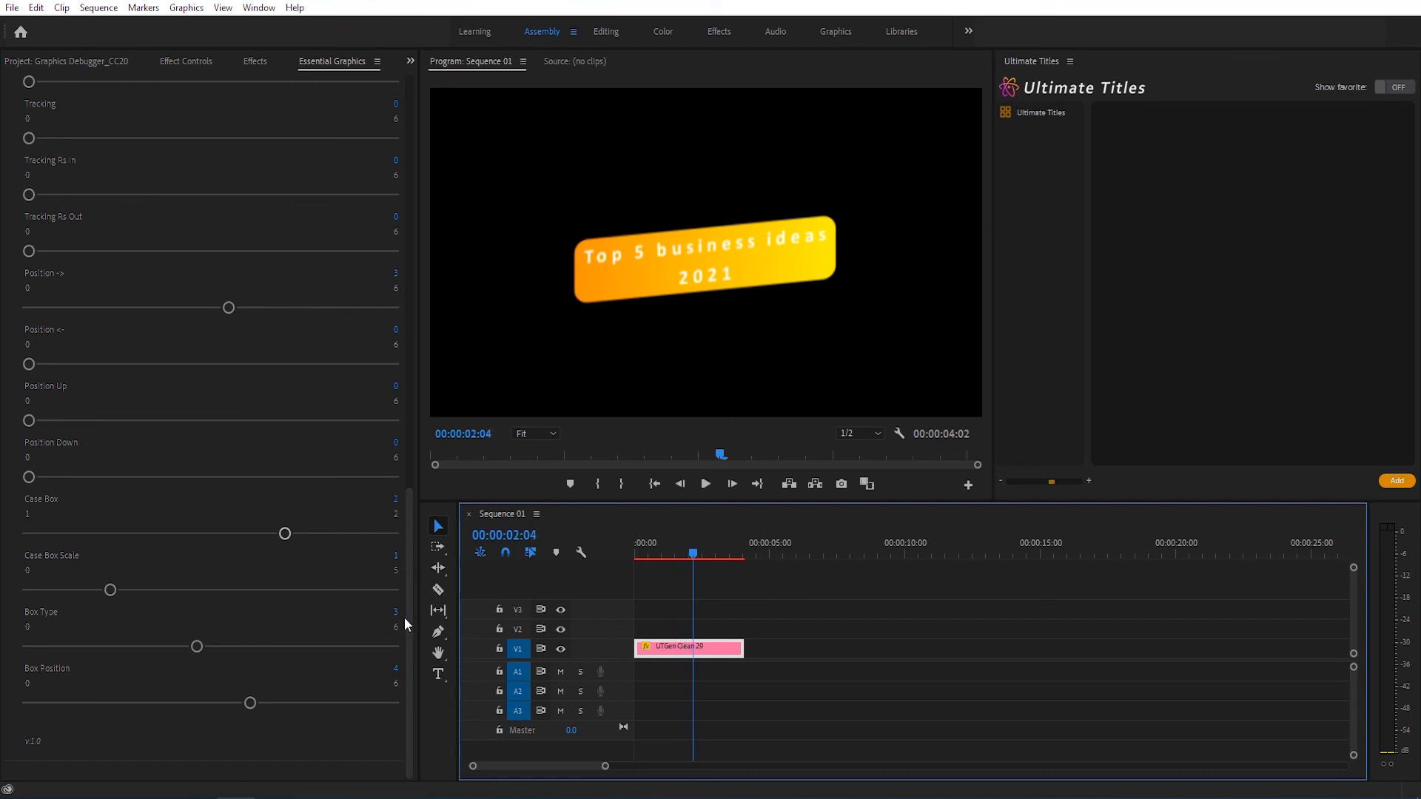
Step: Set Case Post Scale to 1 in Manual Editing and preview the title from the start
left_click_drag(408, 621, 401, 474)
scroll(401, 480, "up", 5)
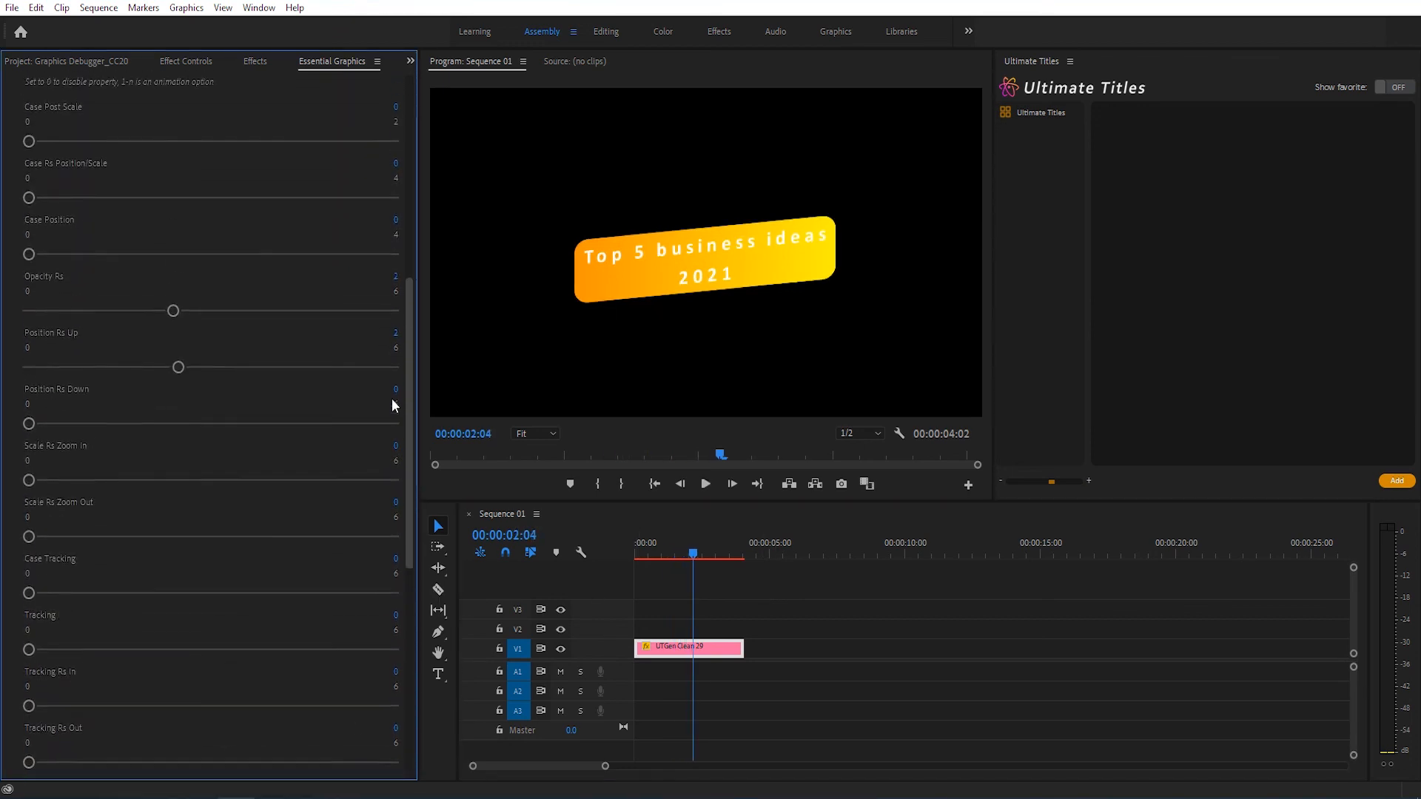
scroll(398, 354, "up", 1)
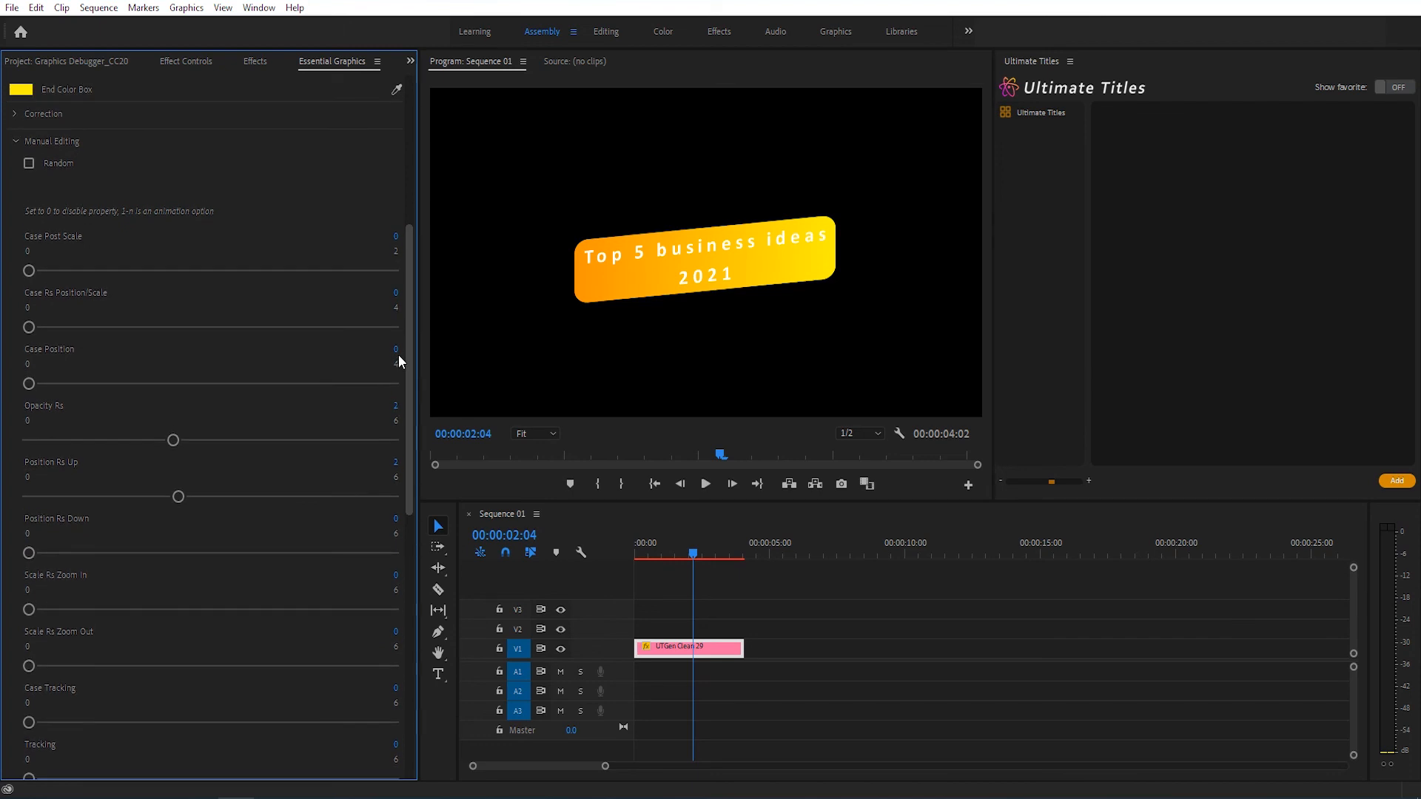
left_click_drag(29, 268, 224, 266)
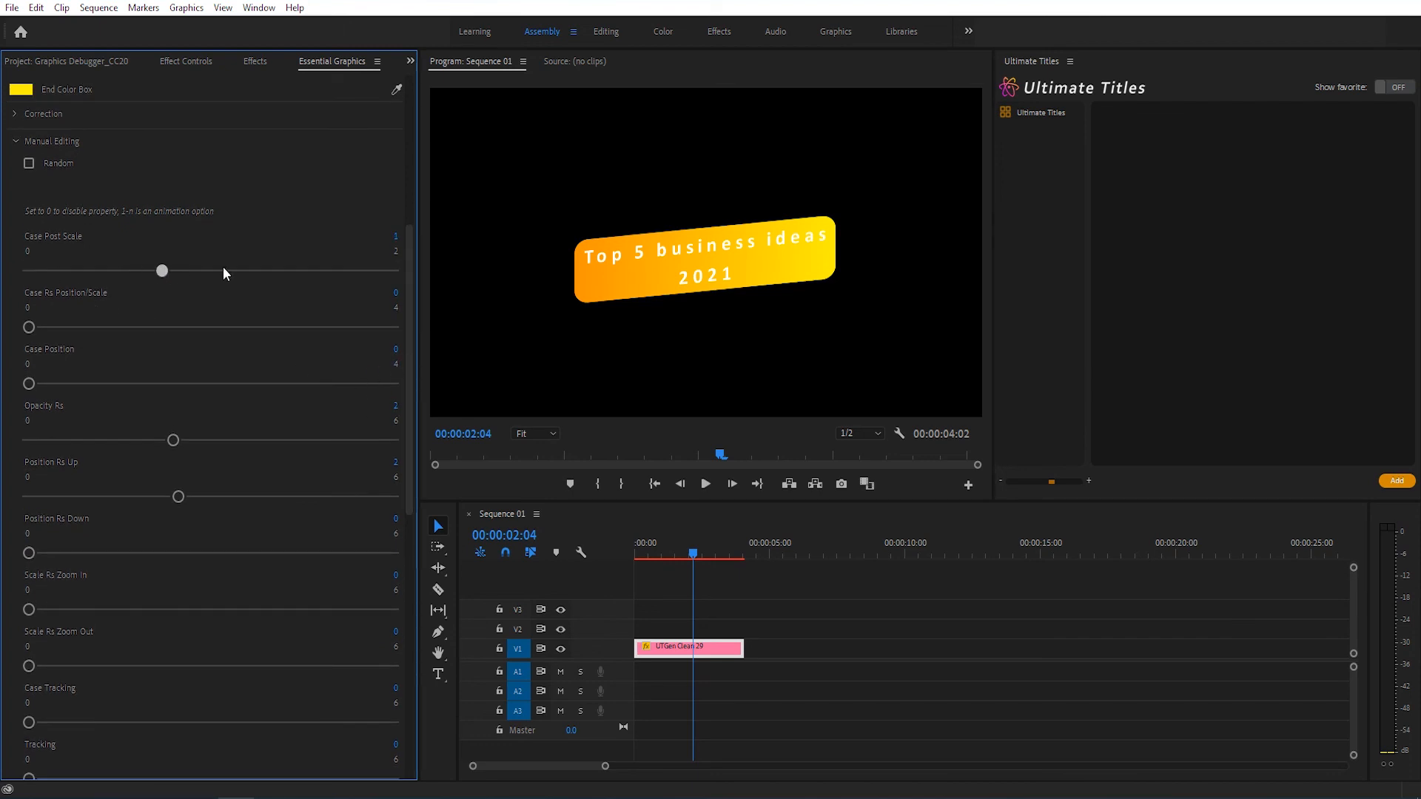
left_click_drag(656, 560, 592, 555)
key("space")
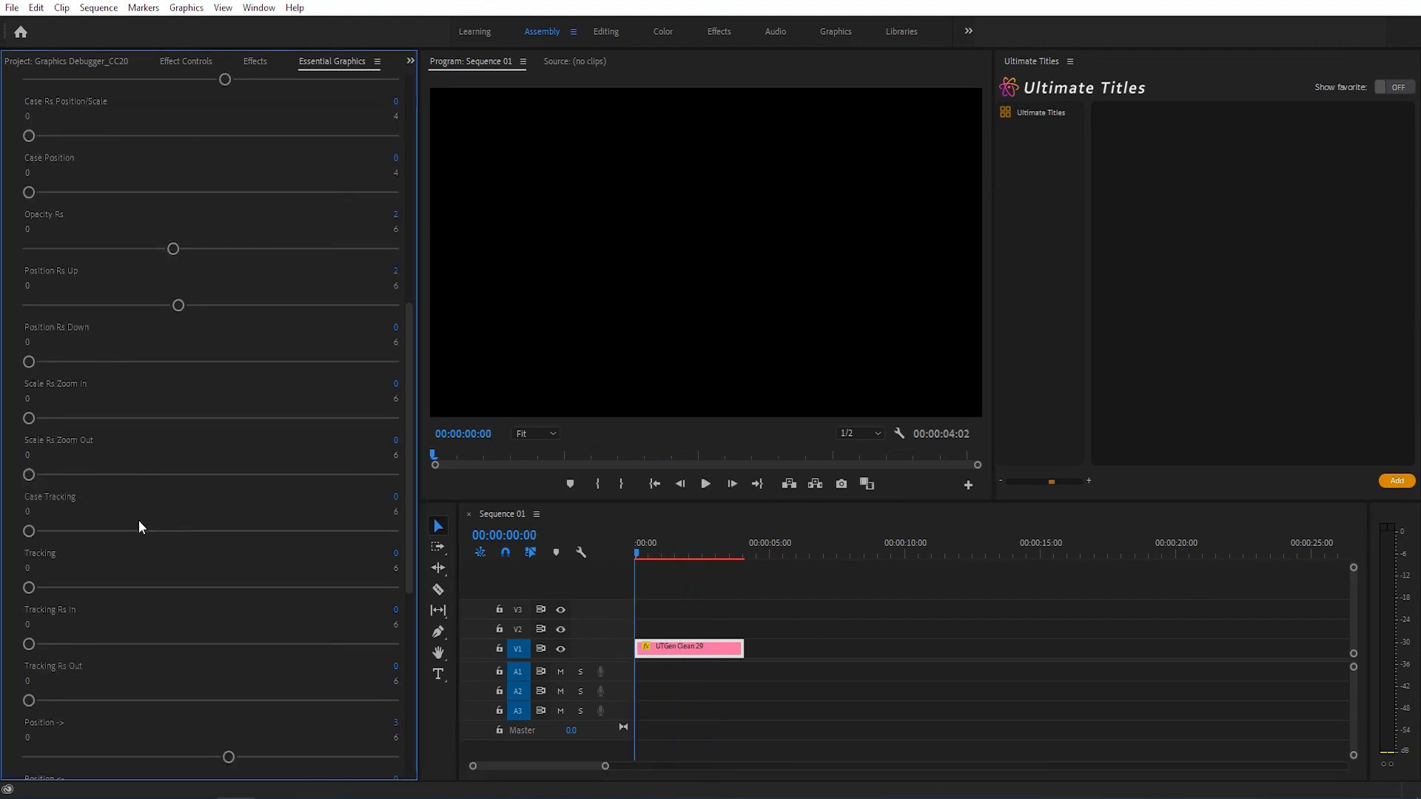
Step: Review the title's settings, from the Random Seed, text and color options to the Manual Editing animation properties
scroll(139, 523, "up", 1)
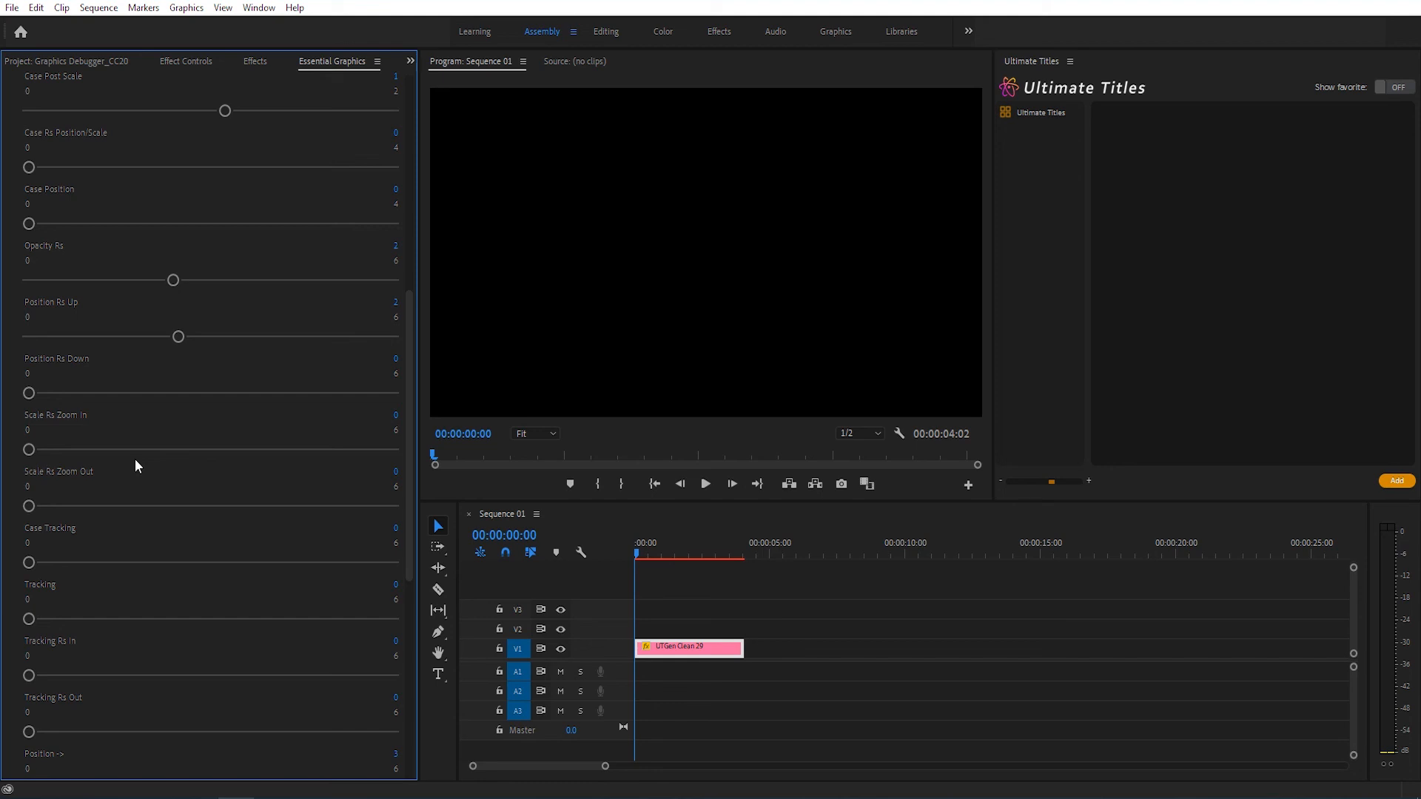
scroll(141, 460, "up", 10)
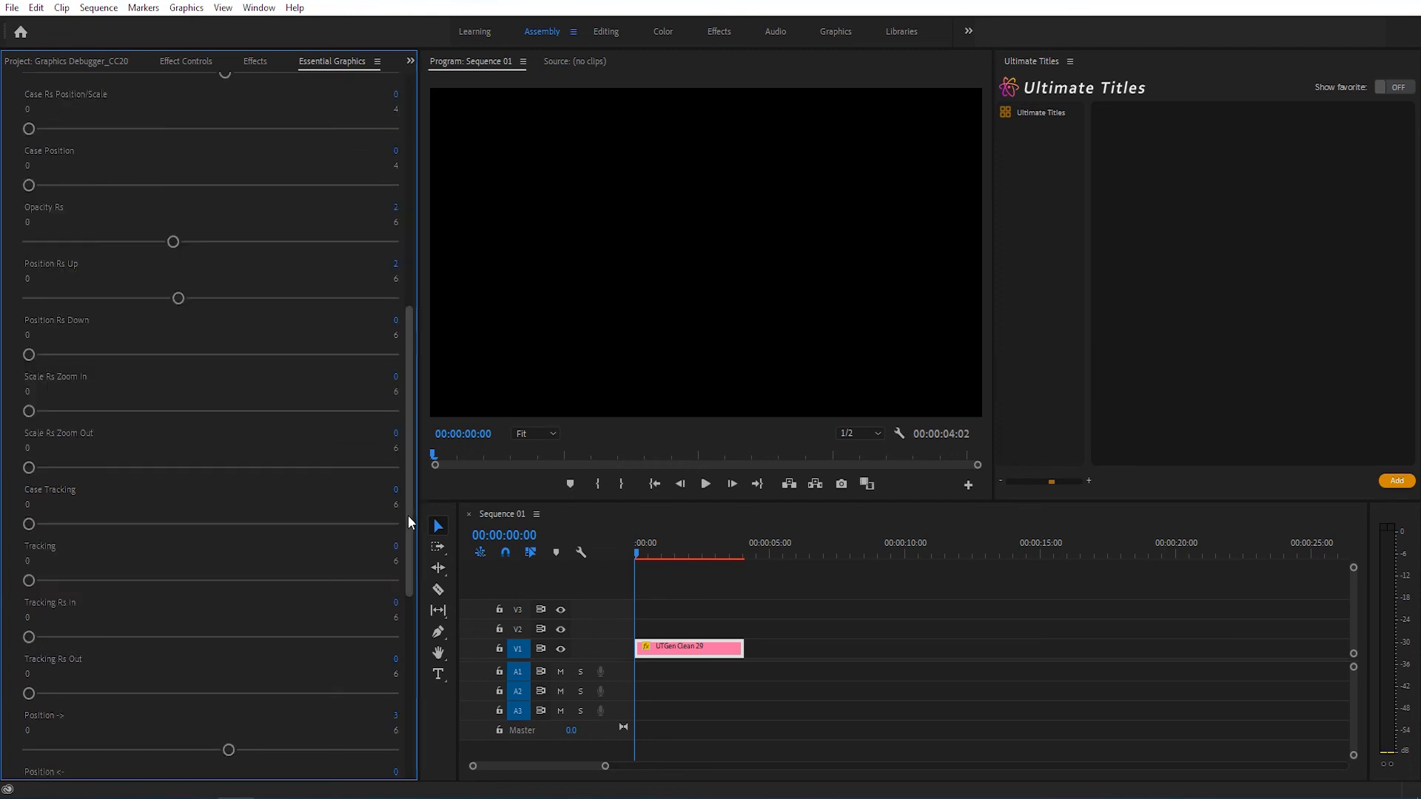
left_click_drag(408, 516, 409, 542)
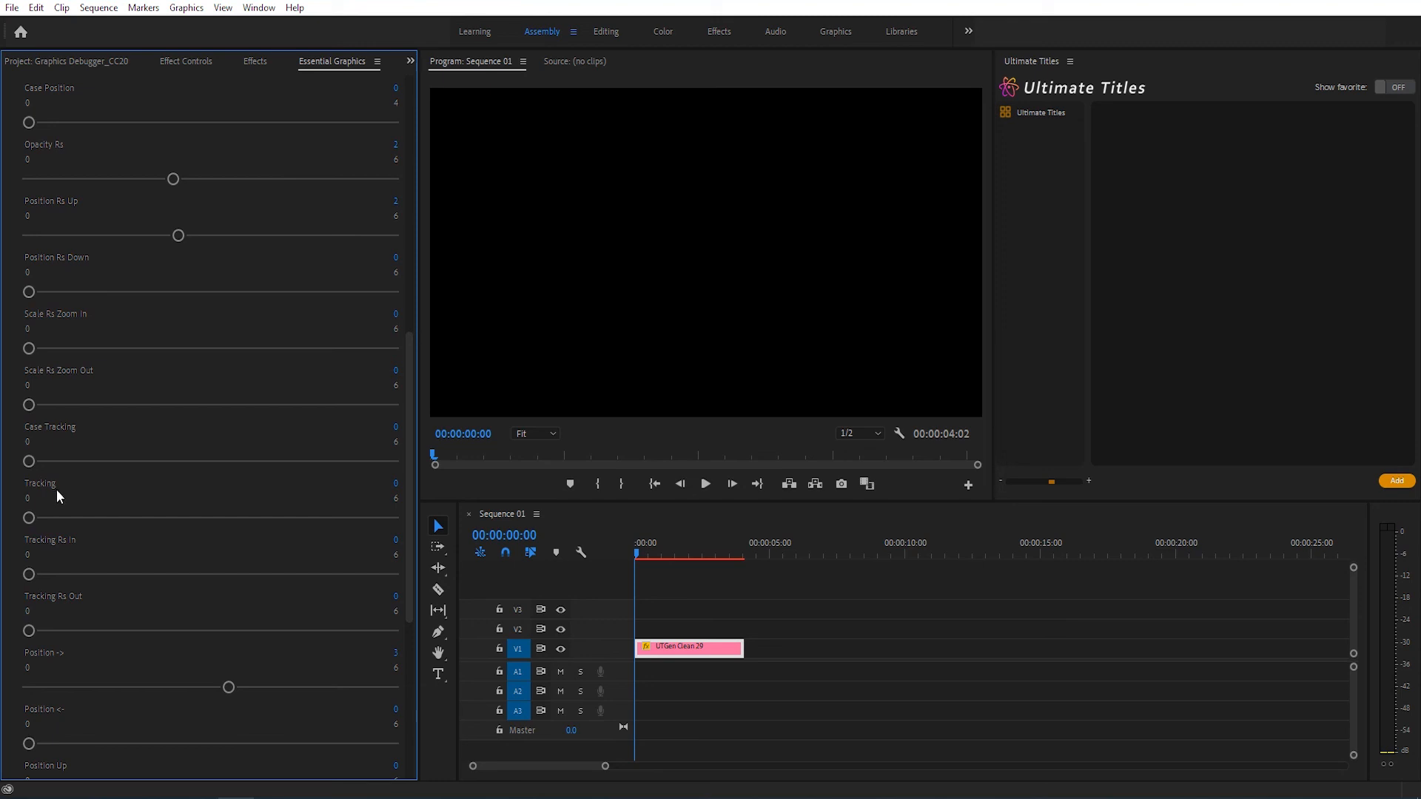
left_click_drag(411, 535, 411, 560)
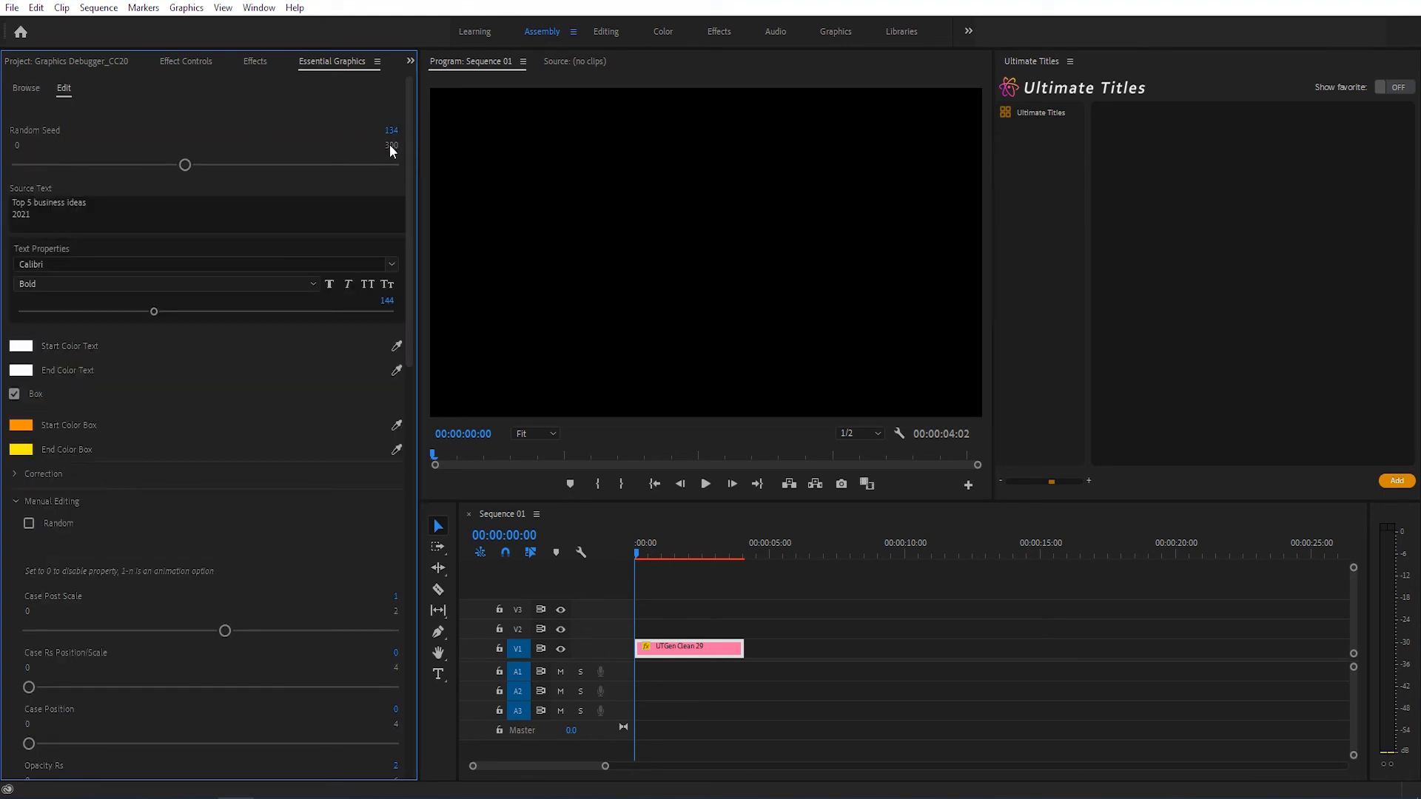
left_click_drag(409, 192, 410, 373)
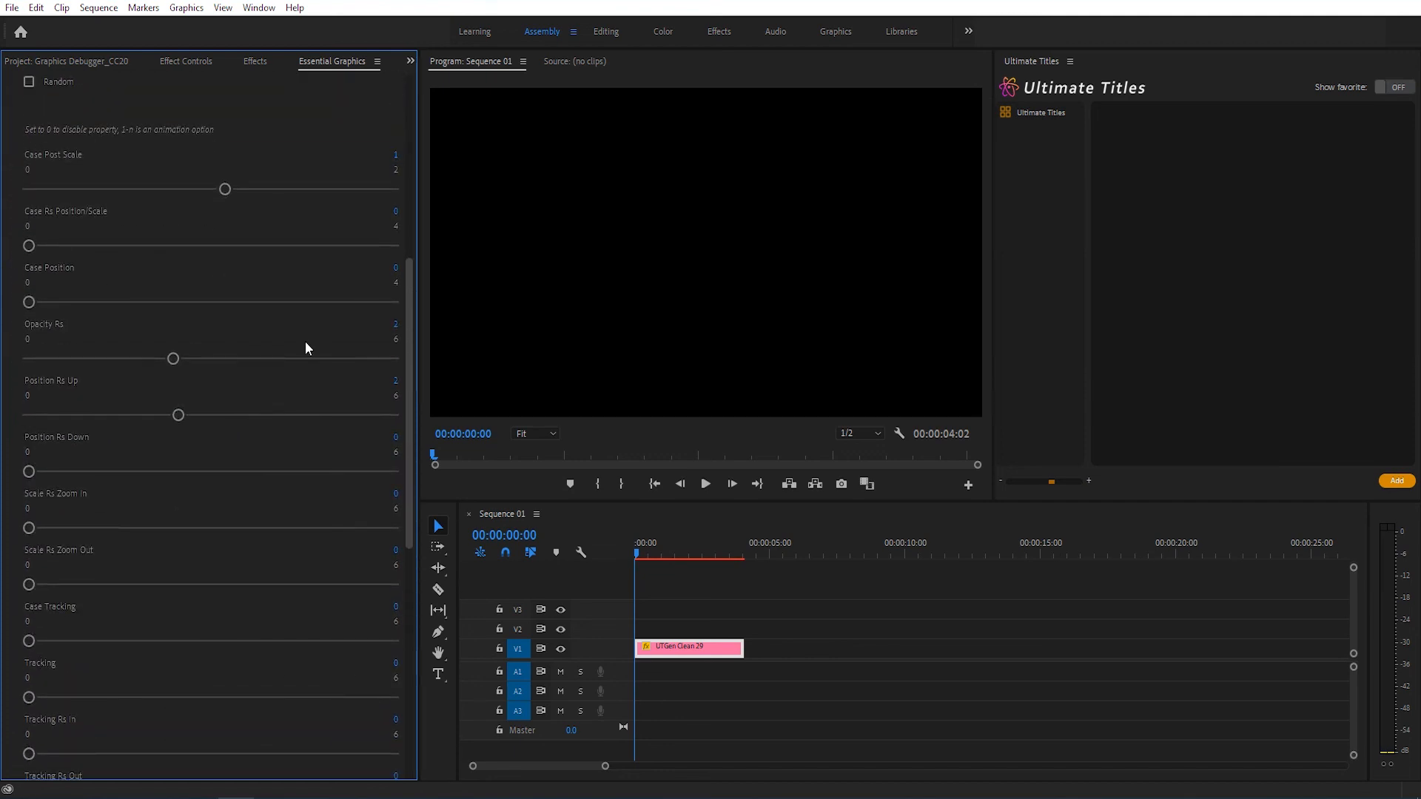
left_click_drag(408, 341, 413, 135)
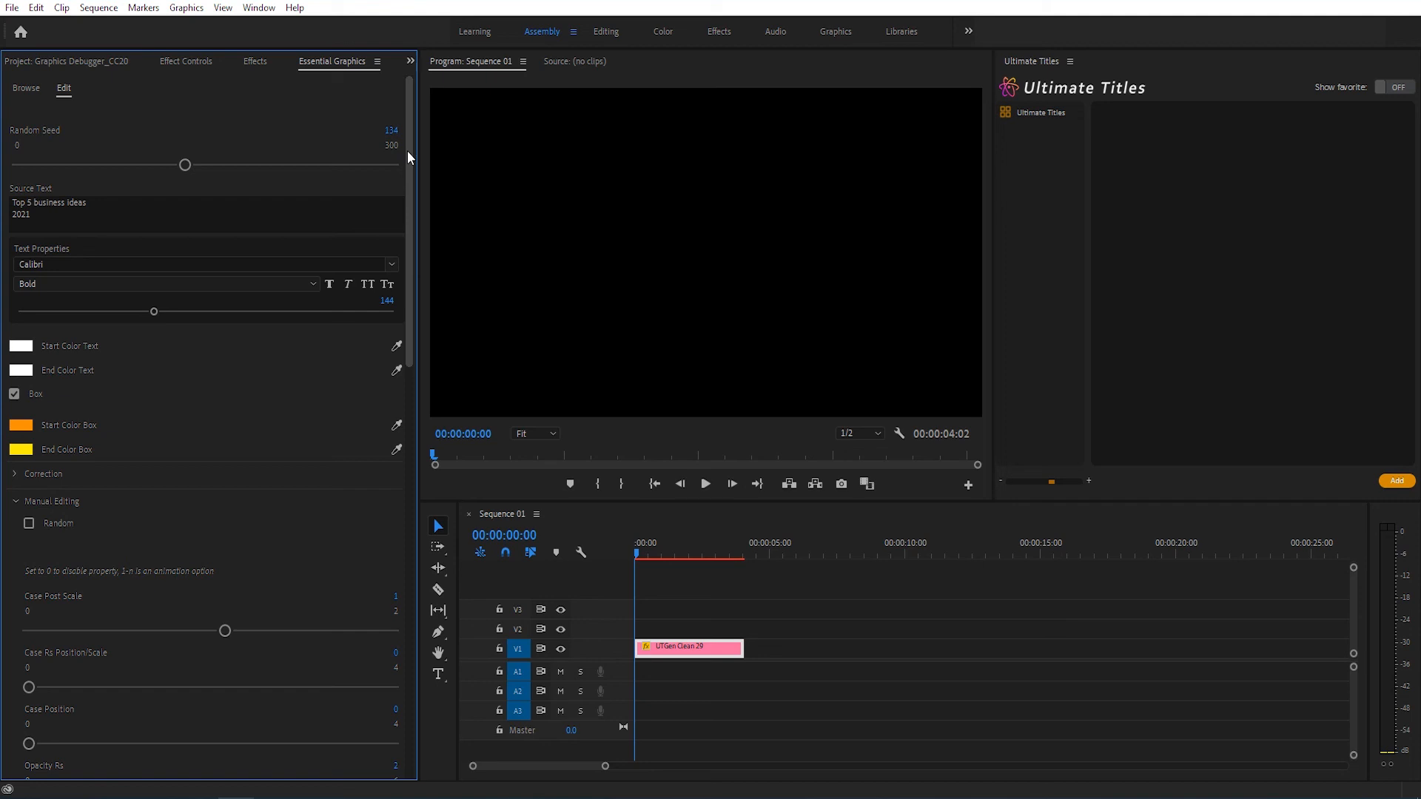
mouse_move(407, 157)
left_mouse_down()
mouse_move(409, 229)
mouse_move(410, 136)
left_mouse_up()
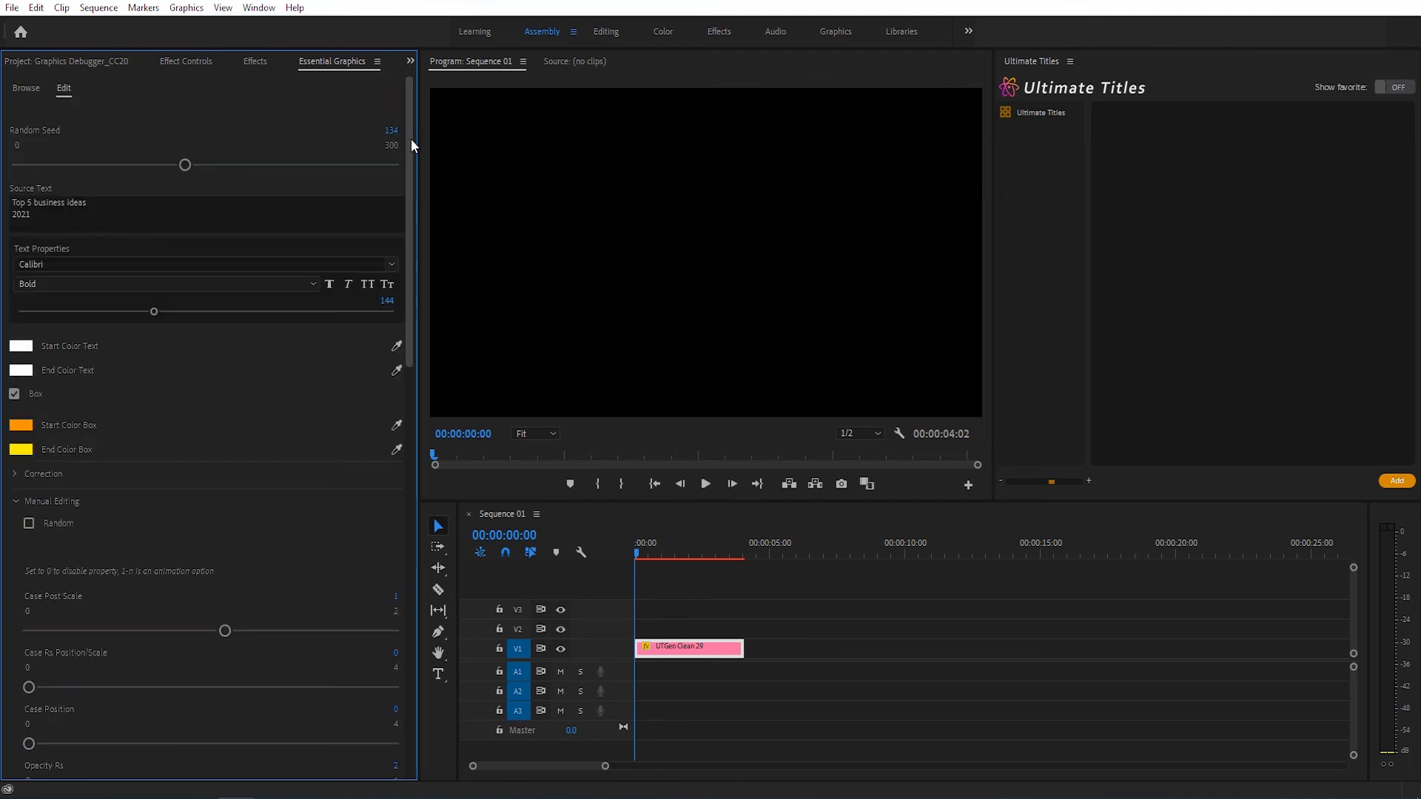